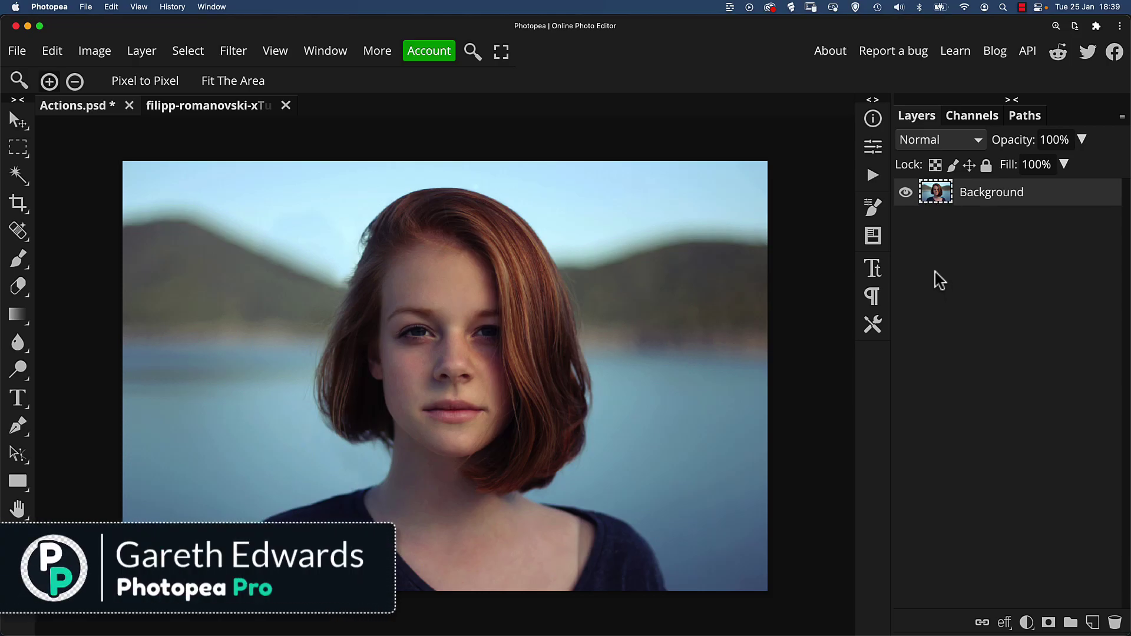
Play the existing Warm & Punchy action on the portrait and delete all the layers it adds above Background
{"action": "left_click", "coordinate": [873, 175]}
{"action": "left_click", "coordinate": [750, 386]}
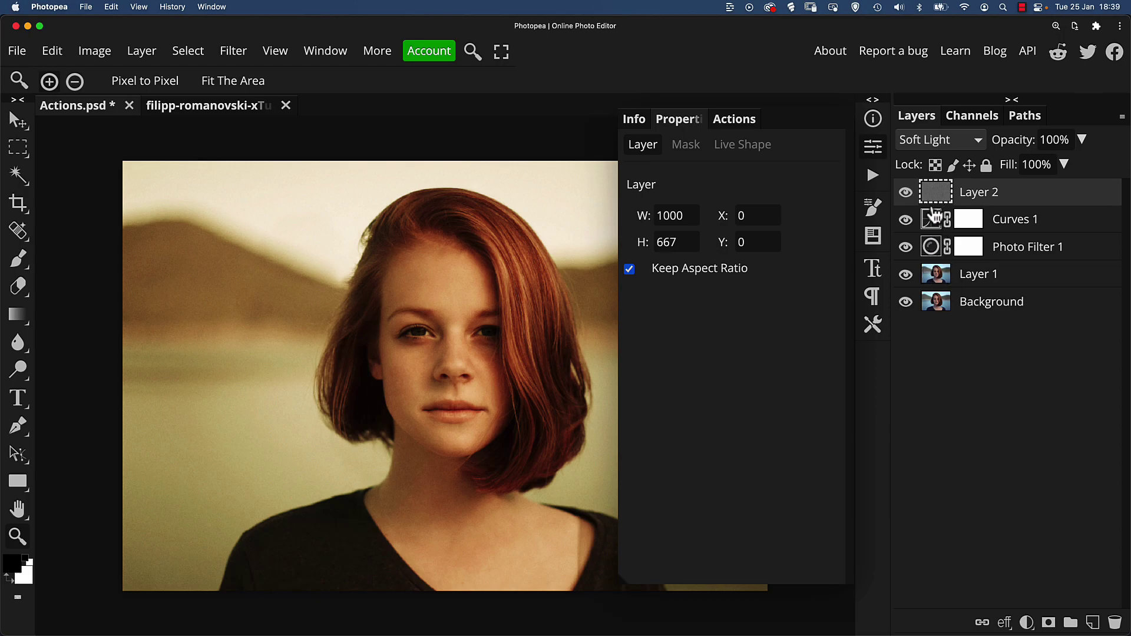
{"action": "left_click", "coordinate": [936, 275]}
{"action": "left_click", "coordinate": [934, 194], "text": "shift"}
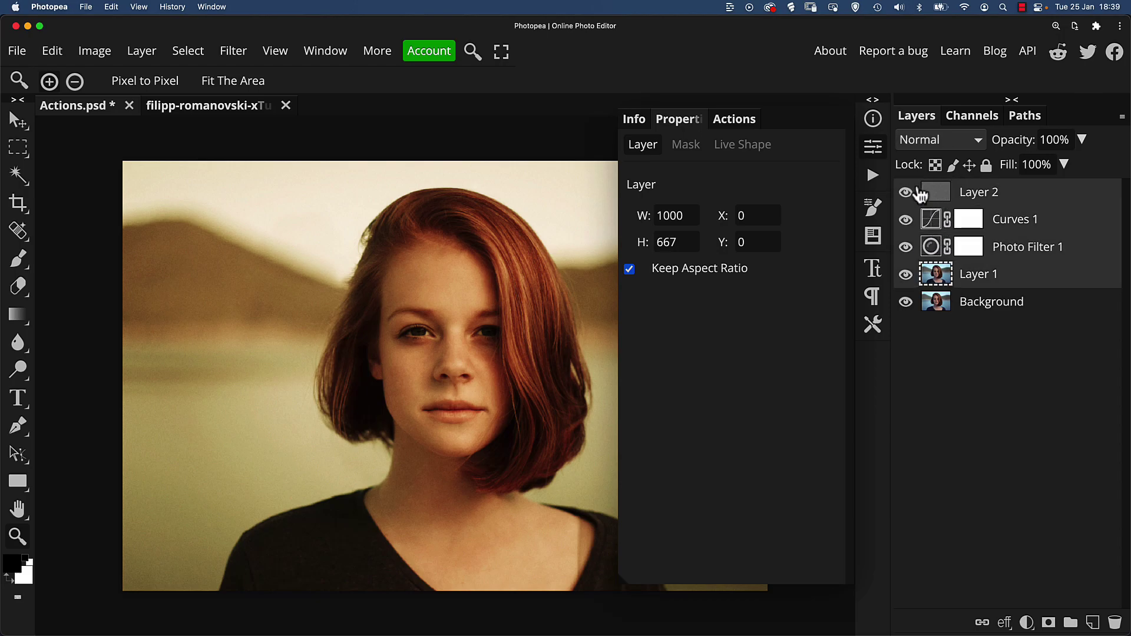
{"action": "key", "text": "Delete"}
Delete the Warm & Punchy action and its parent set, Action Set 0
{"action": "left_click", "coordinate": [742, 121]}
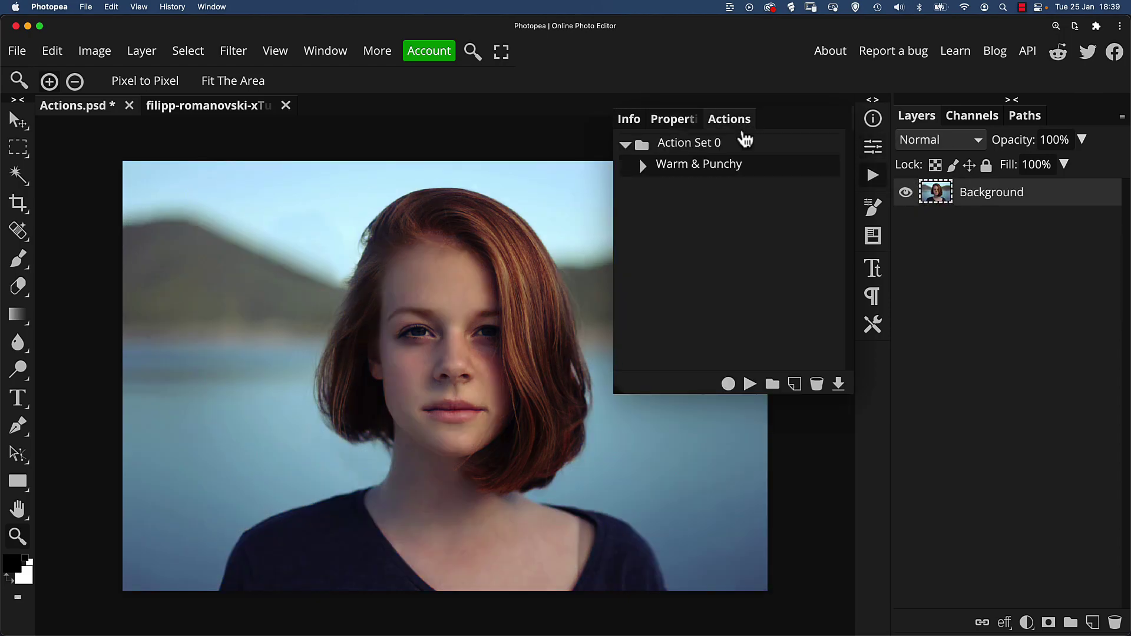
{"action": "left_click", "coordinate": [816, 380]}
{"action": "left_click", "coordinate": [715, 161]}
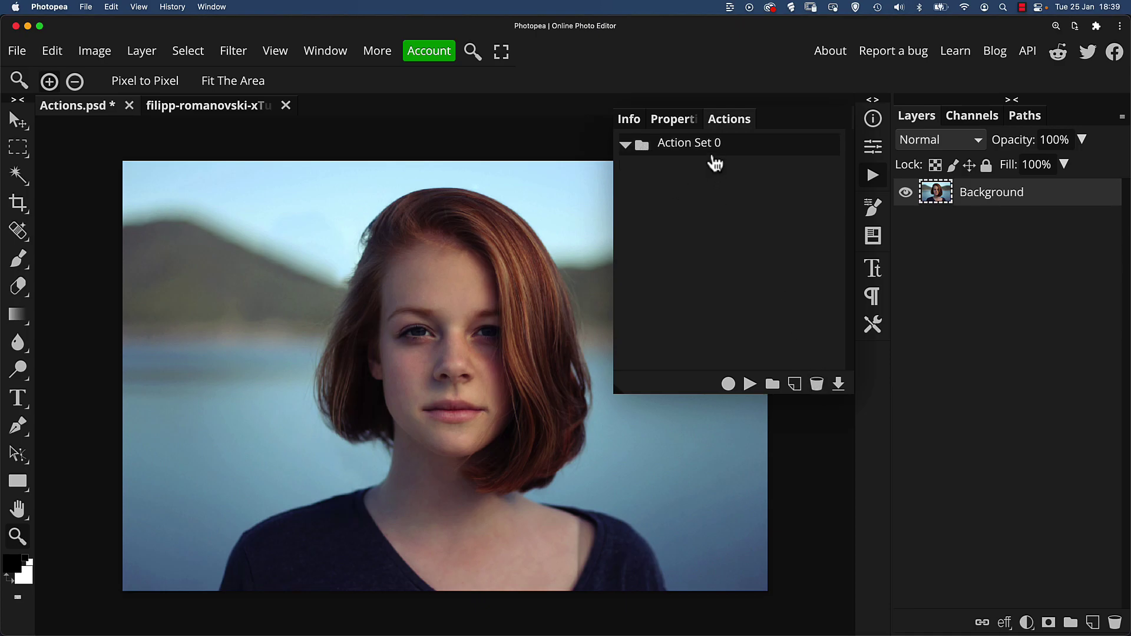
{"action": "left_click", "coordinate": [817, 385]}
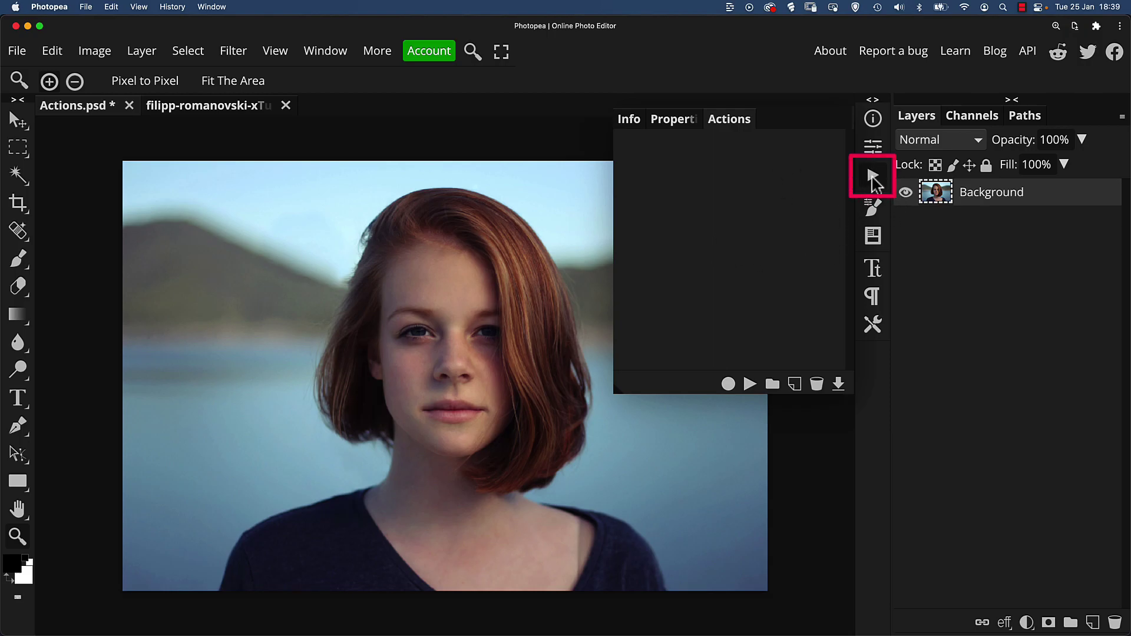
{"action": "left_click", "coordinate": [333, 55]}
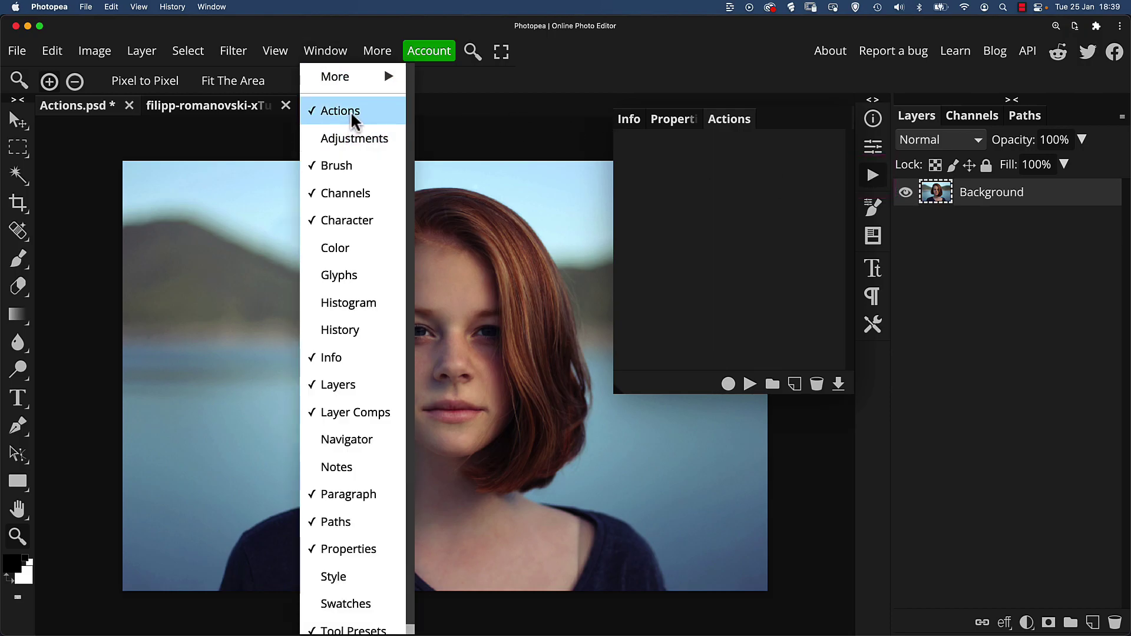
{"action": "left_click", "coordinate": [618, 72]}
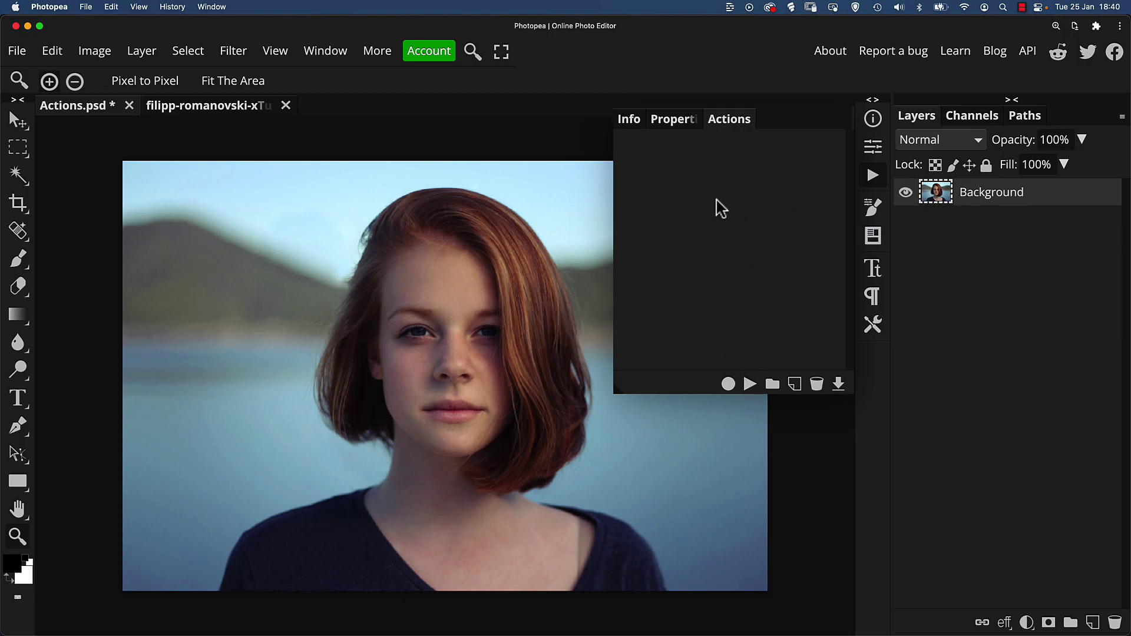
Create a new action set and name it PPP
{"action": "left_click", "coordinate": [773, 386]}
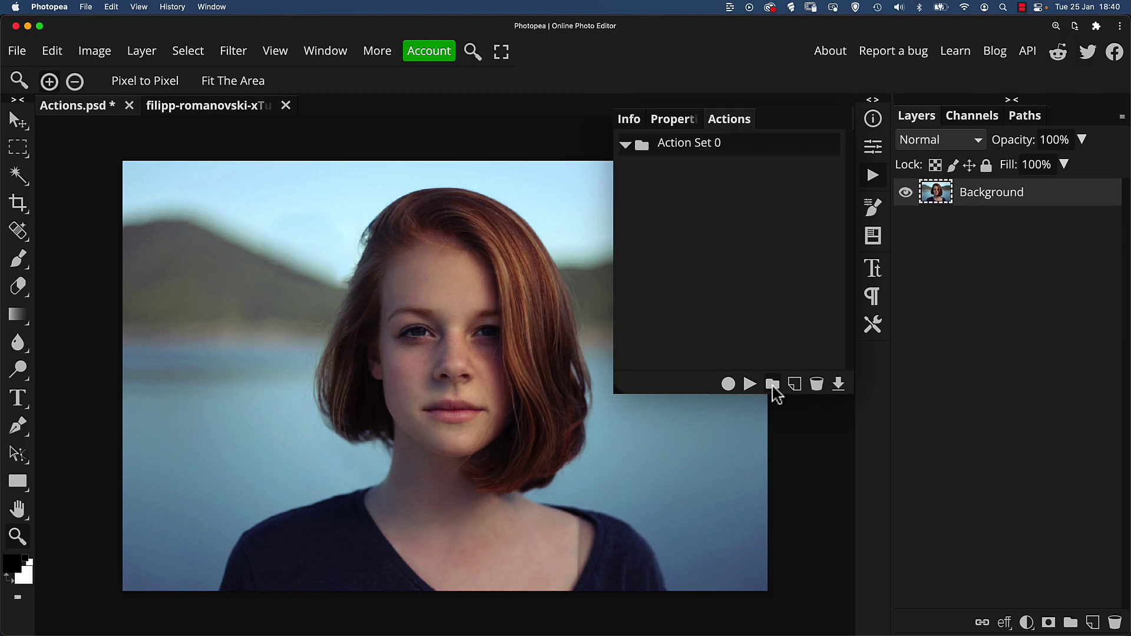
{"action": "double_click", "coordinate": [684, 152]}
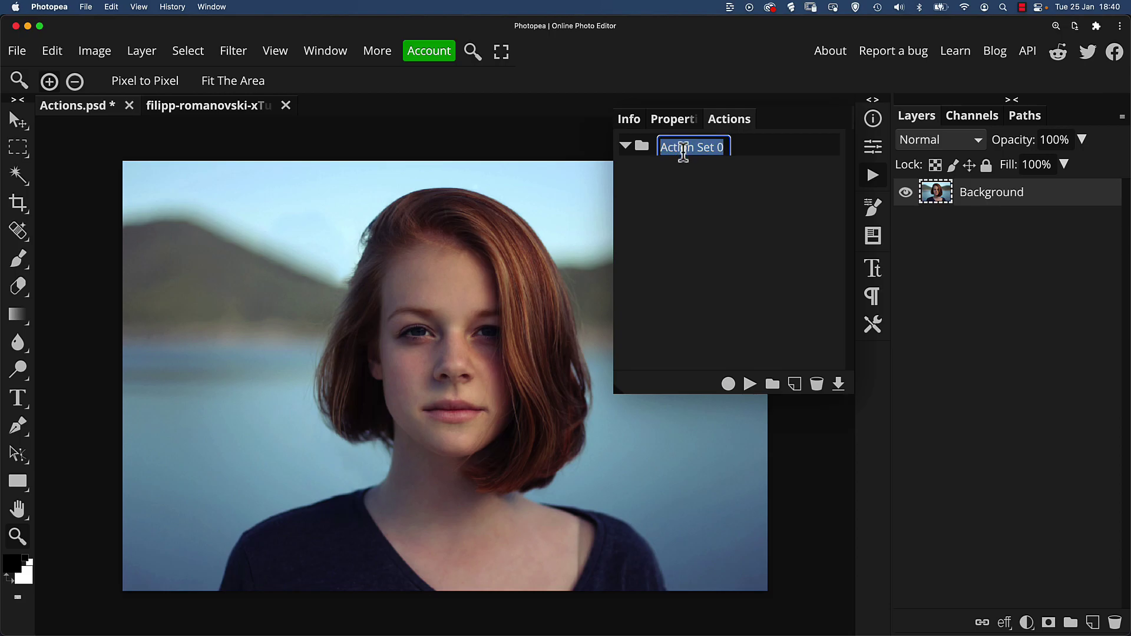
{"action": "type", "text": "PPP"}
{"action": "key", "text": "Return"}
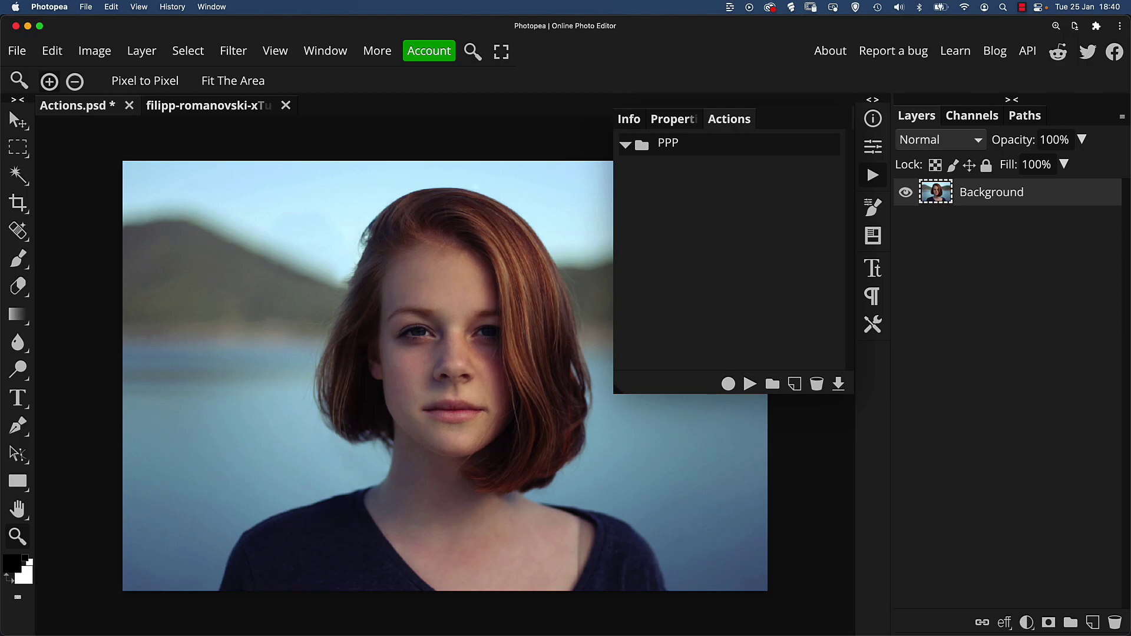
Create a new action in the PPP set and name it "Warm & Punchy - grain"
{"action": "left_click", "coordinate": [795, 384]}
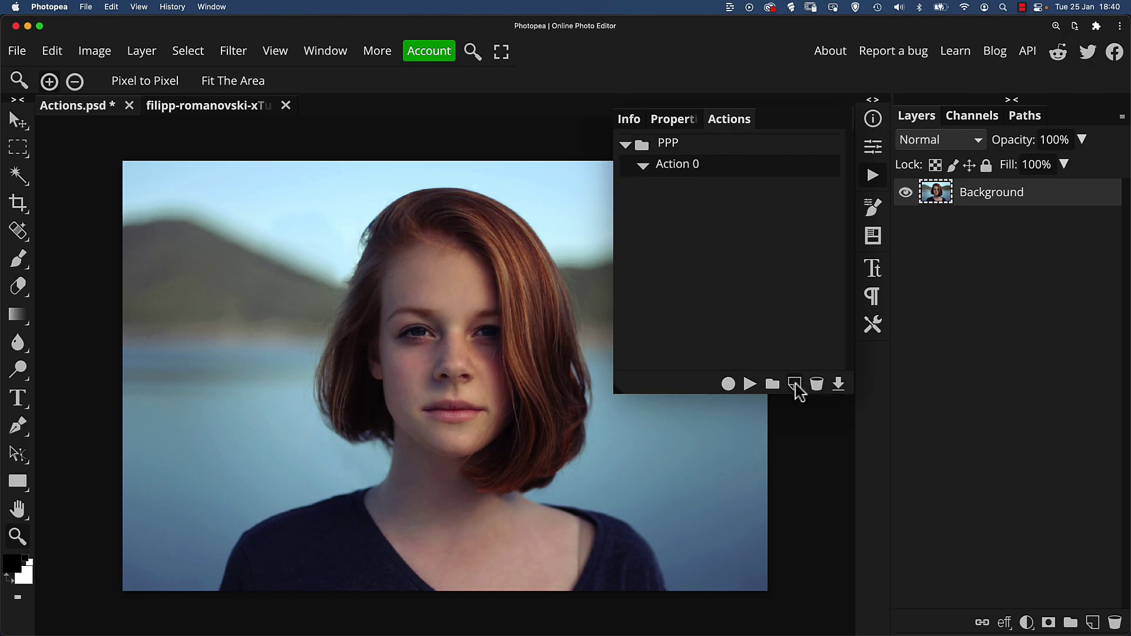
{"action": "double_click", "coordinate": [676, 169]}
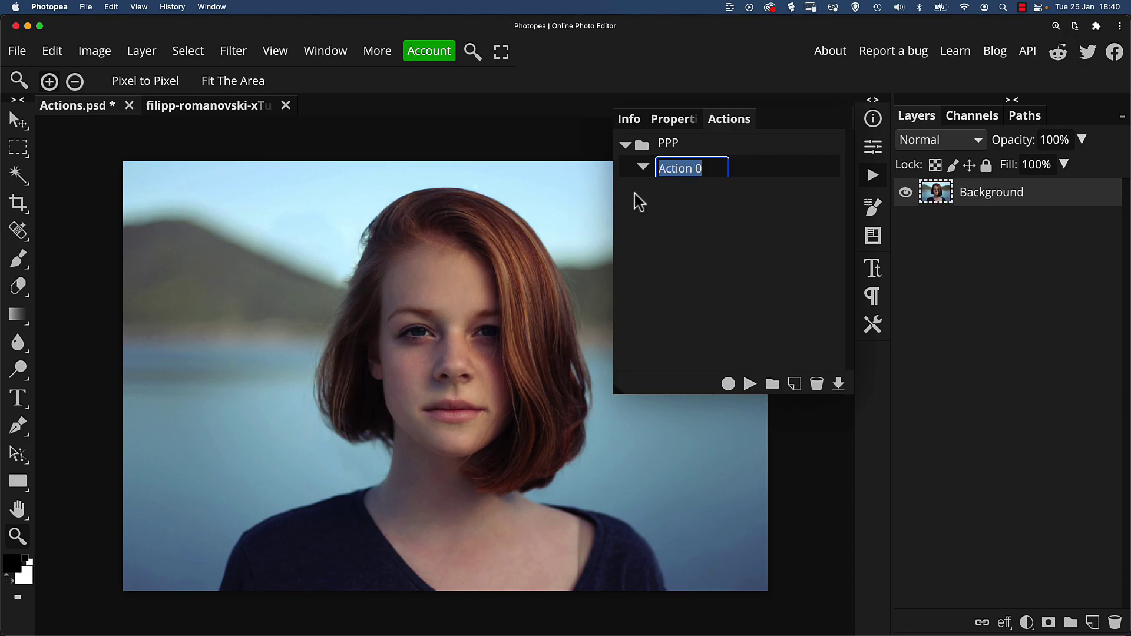
{"action": "type", "text": "Wa"}
{"action": "type", "text": "rm & Punchy"}
{"action": "type", "text": " - grain"}
{"action": "key", "text": "Return"}
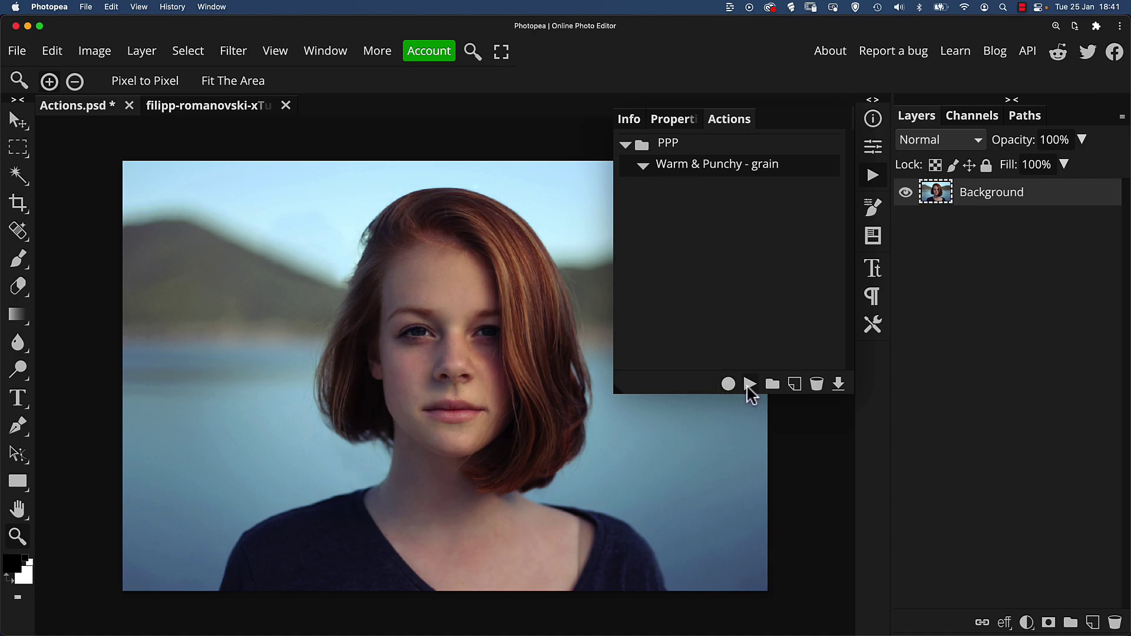
Start recording the Warm & Punchy - grain action and duplicate the Background layer
{"action": "left_click", "coordinate": [729, 384]}
{"action": "right_click", "coordinate": [938, 203]}
{"action": "left_click", "coordinate": [926, 259]}
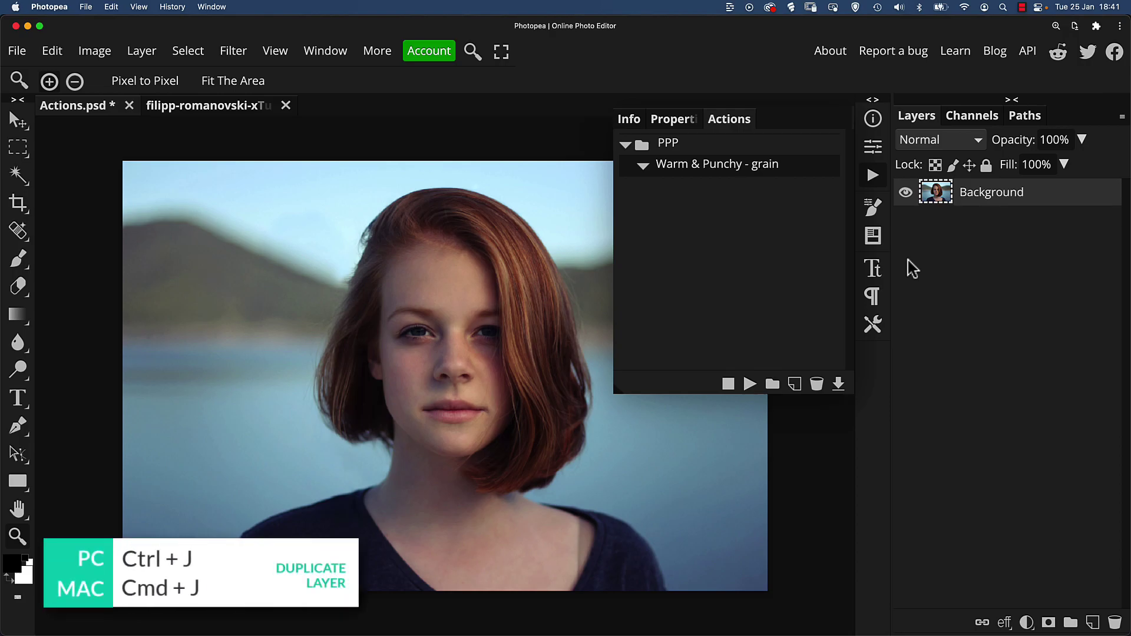
{"action": "key", "text": "super+j"}
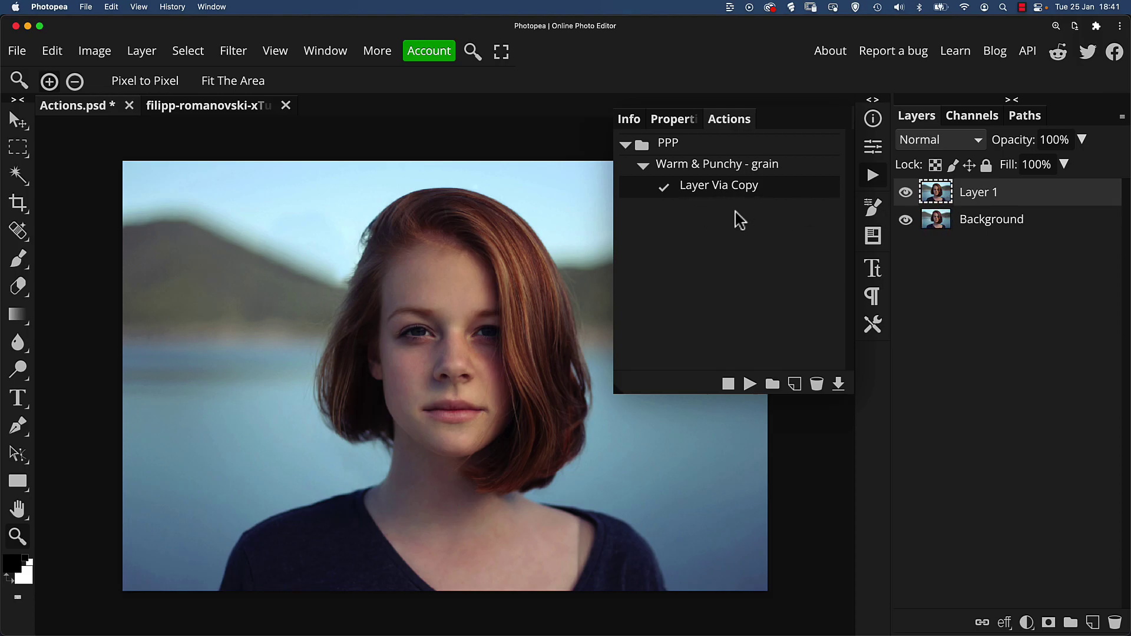
Select the Background layer, undo back to the single-layer image, remove the recorded layer selection from the action, and stop recording
{"action": "left_click", "coordinate": [979, 224]}
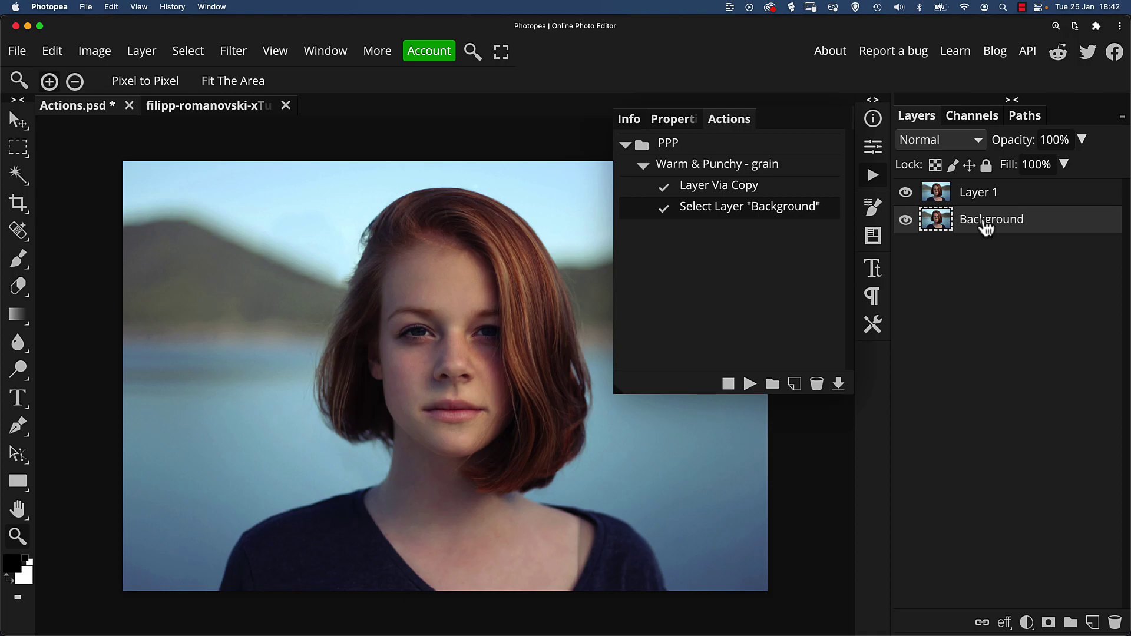
{"action": "key", "text": "super+z"}
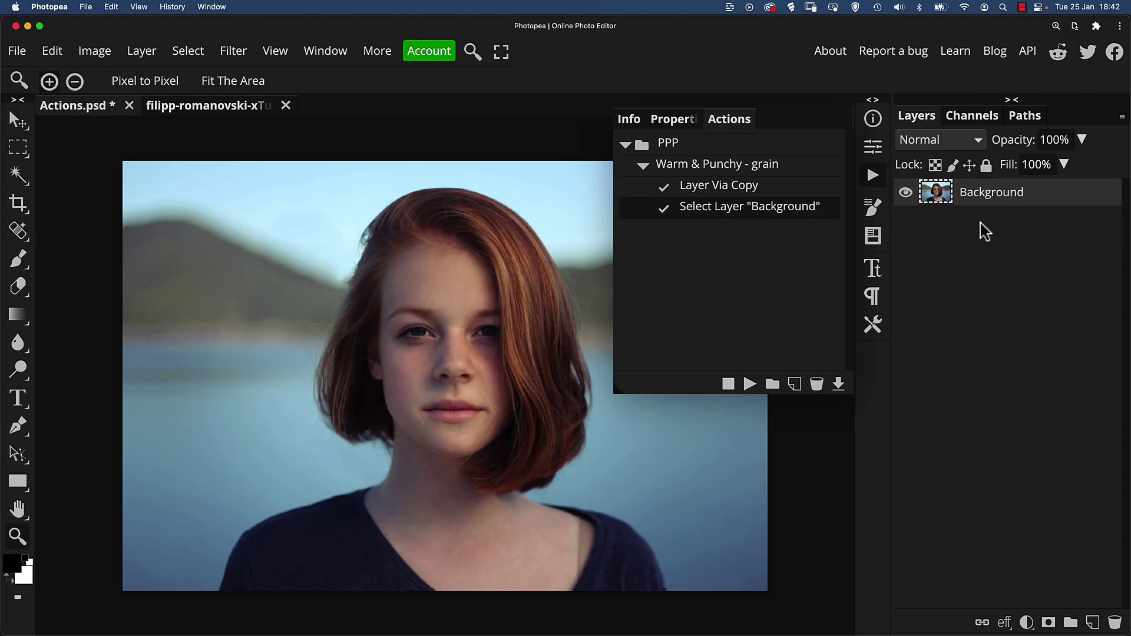
{"action": "key", "text": "Delete"}
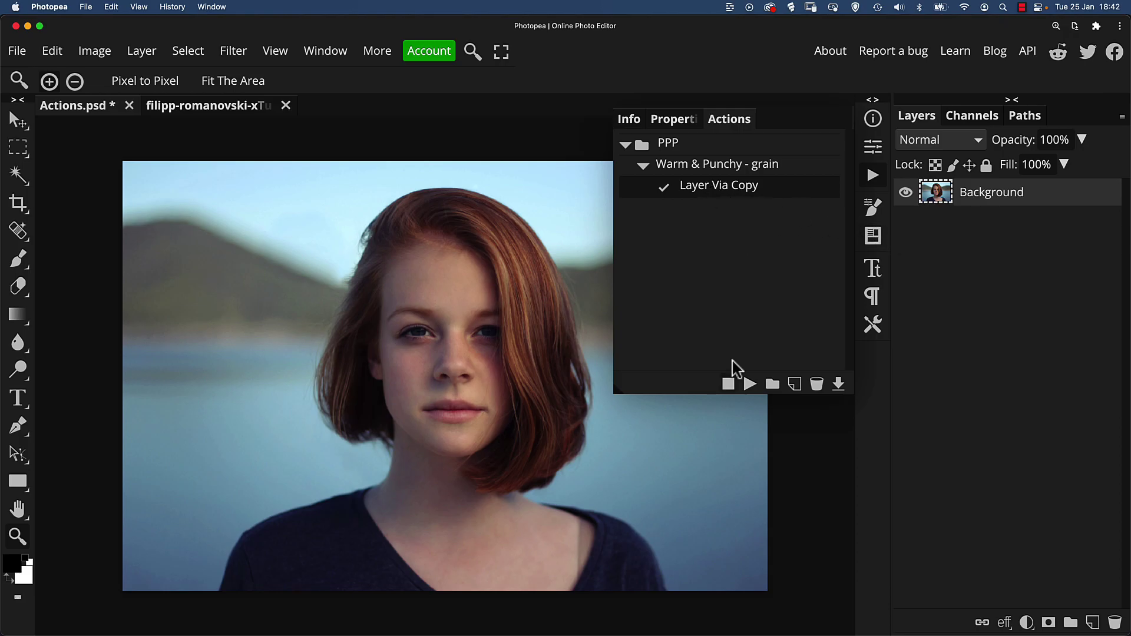
{"action": "left_click", "coordinate": [728, 384]}
Test the Warm & Punchy - grain action by playing it and undo the layer copy it makes
{"action": "left_click", "coordinate": [760, 170]}
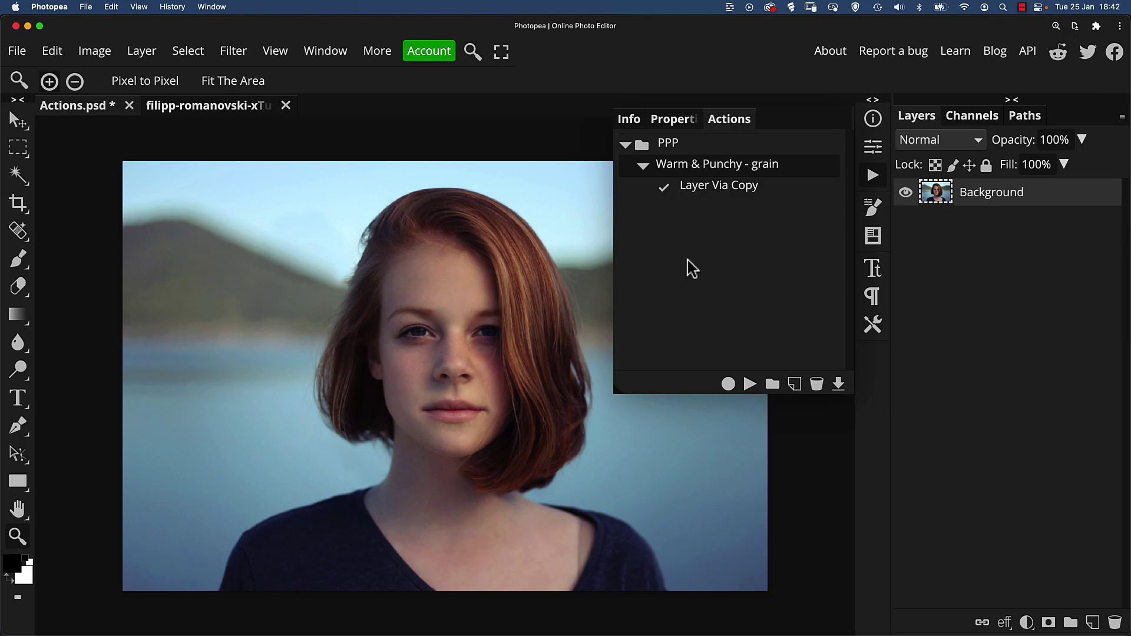
{"action": "left_click", "coordinate": [724, 195]}
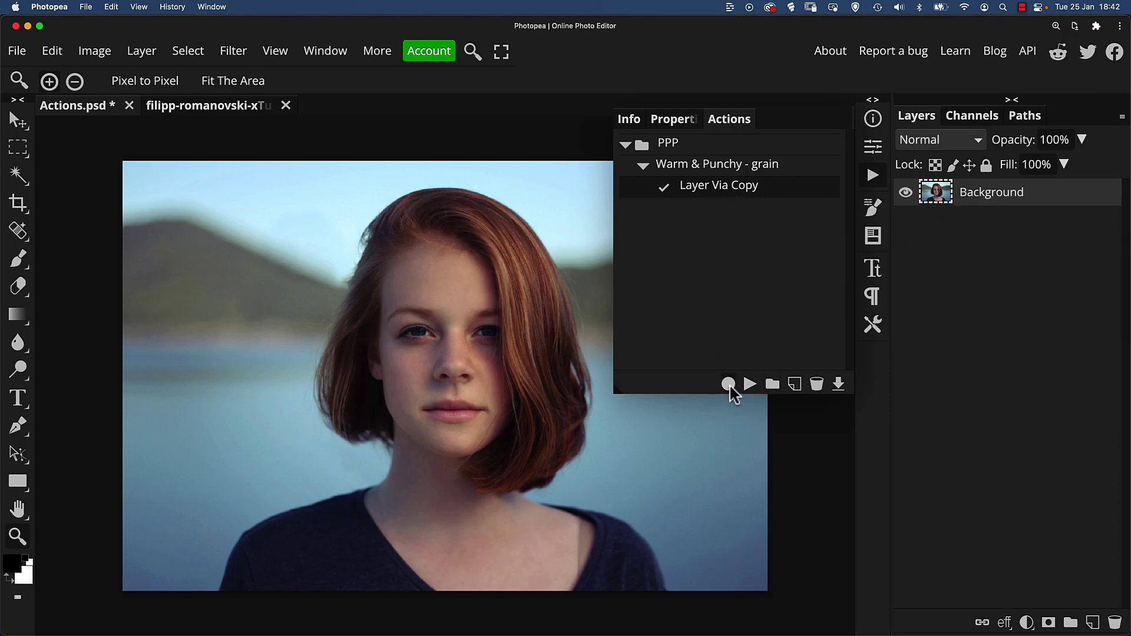
{"action": "left_click", "coordinate": [736, 172]}
{"action": "left_click", "coordinate": [752, 385]}
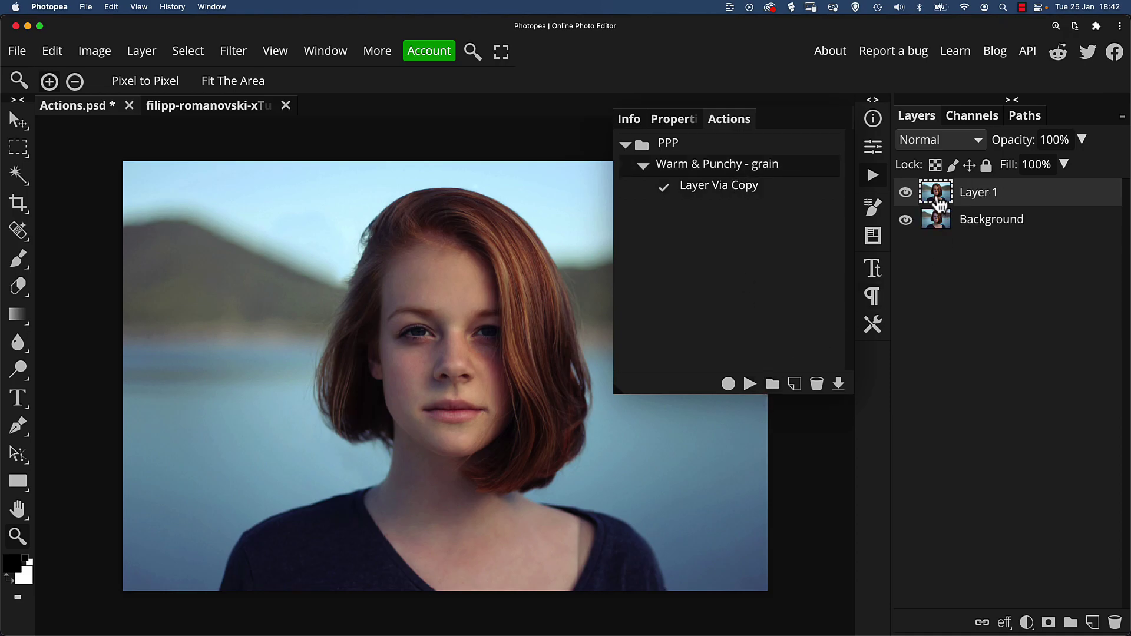
{"action": "key", "text": "ctrl+z"}
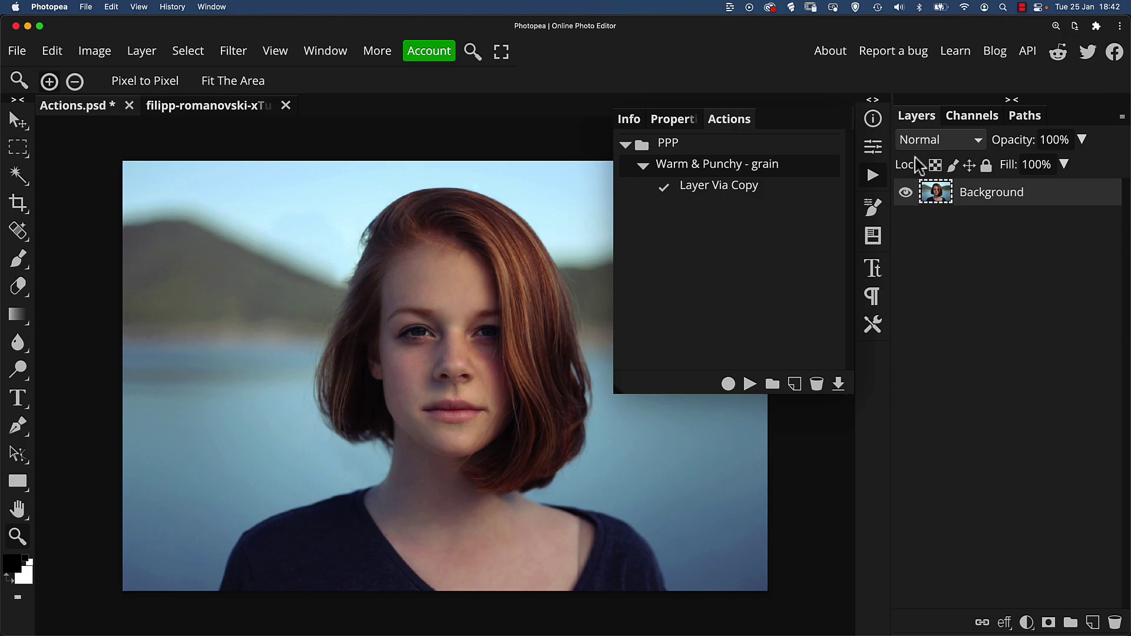
Resume recording after the Layer Via Copy step and add a Photo Filter adjustment layer with 85% density
{"action": "left_click", "coordinate": [728, 197]}
{"action": "left_click", "coordinate": [728, 384]}
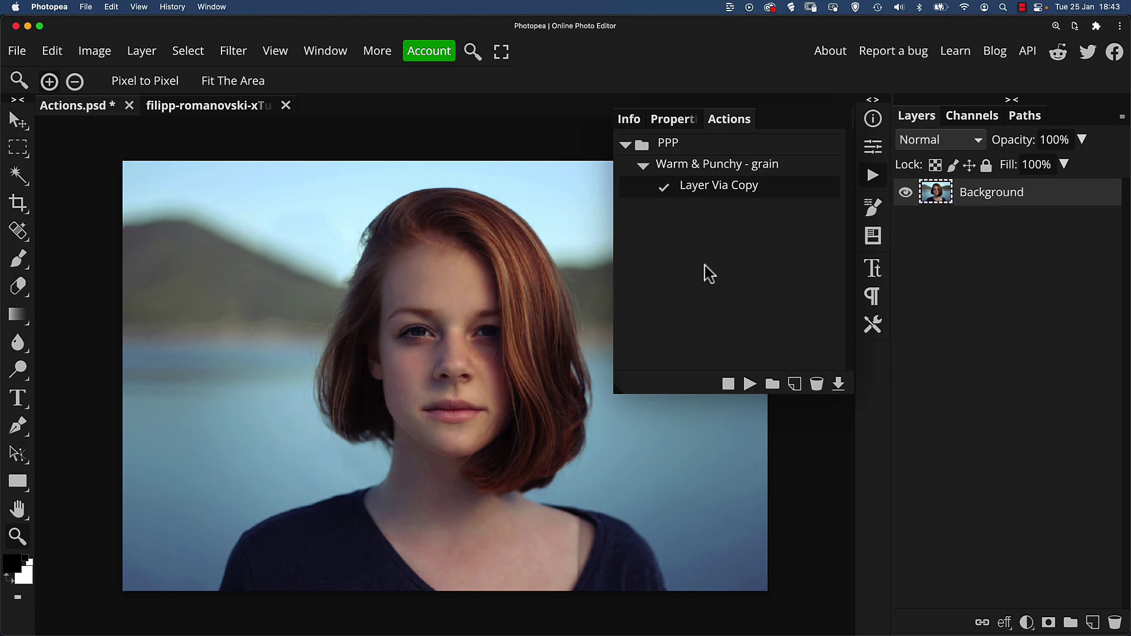
{"action": "left_click", "coordinate": [1027, 623]}
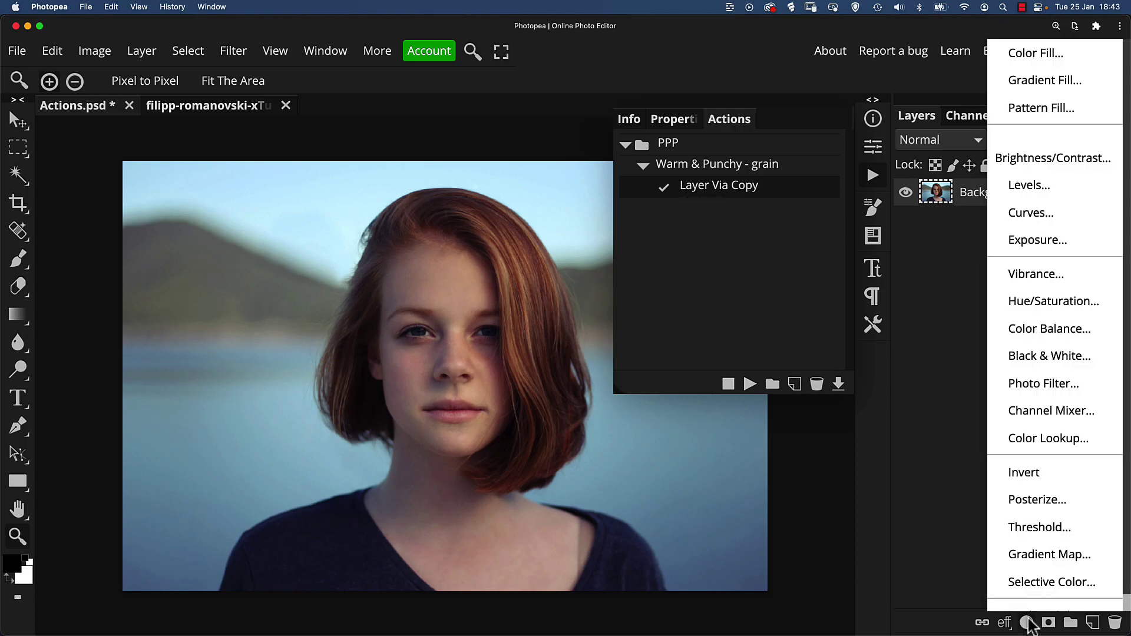
{"action": "left_click", "coordinate": [1038, 383]}
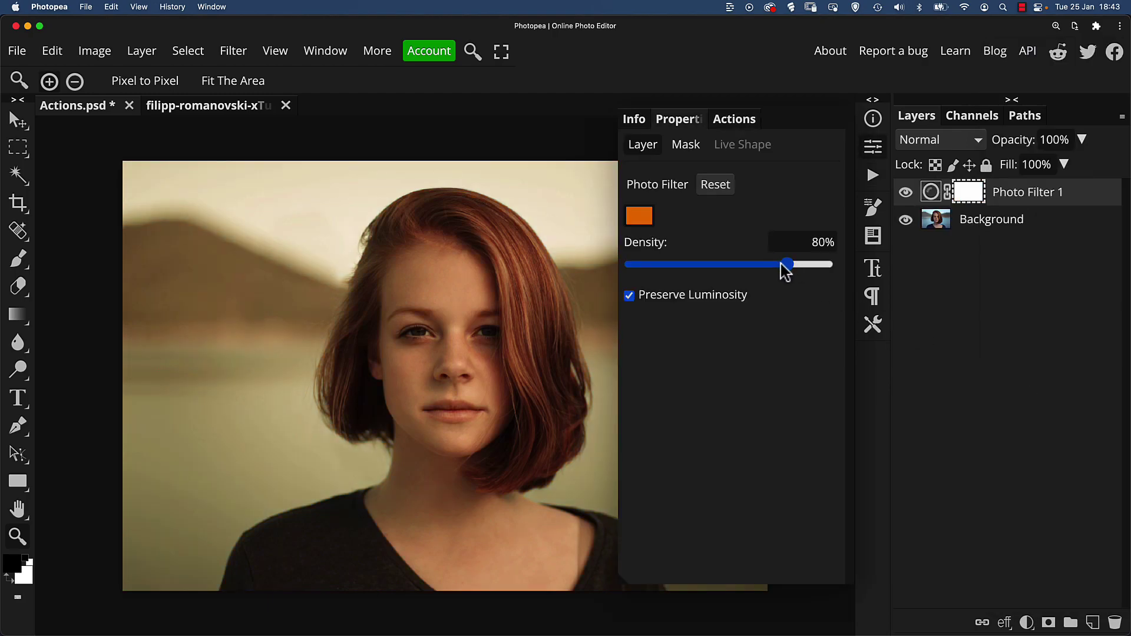
{"action": "mouse_move", "coordinate": [787, 266]}
{"action": "left_mouse_down"}
{"action": "mouse_move", "coordinate": [772, 265]}
{"action": "mouse_move", "coordinate": [797, 266]}
{"action": "left_mouse_up"}
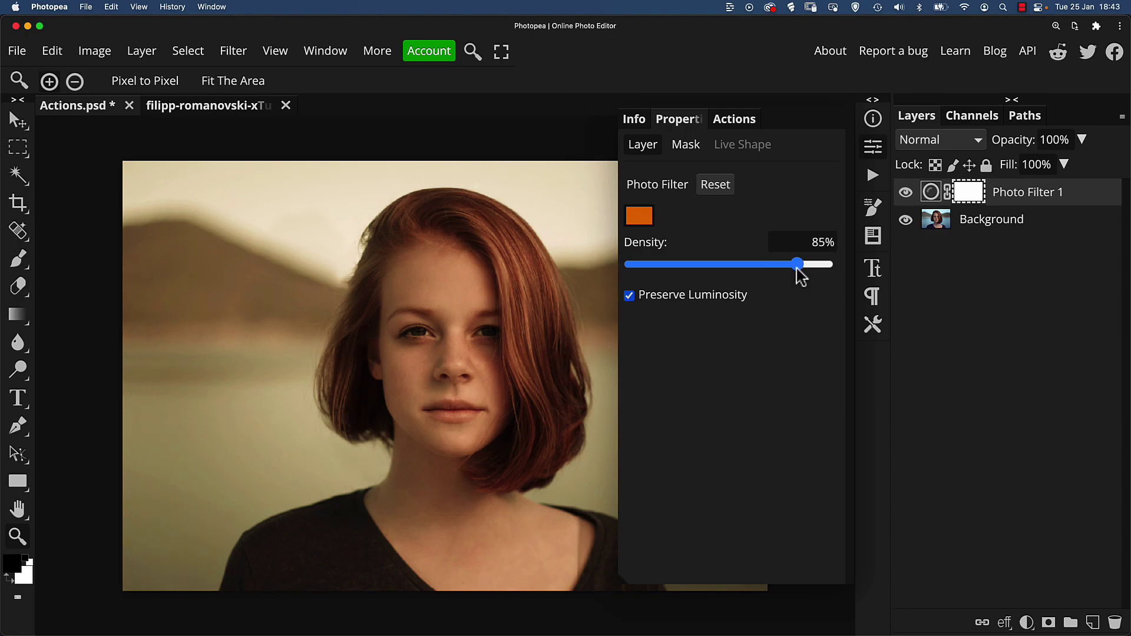
{"action": "left_click", "coordinate": [731, 124]}
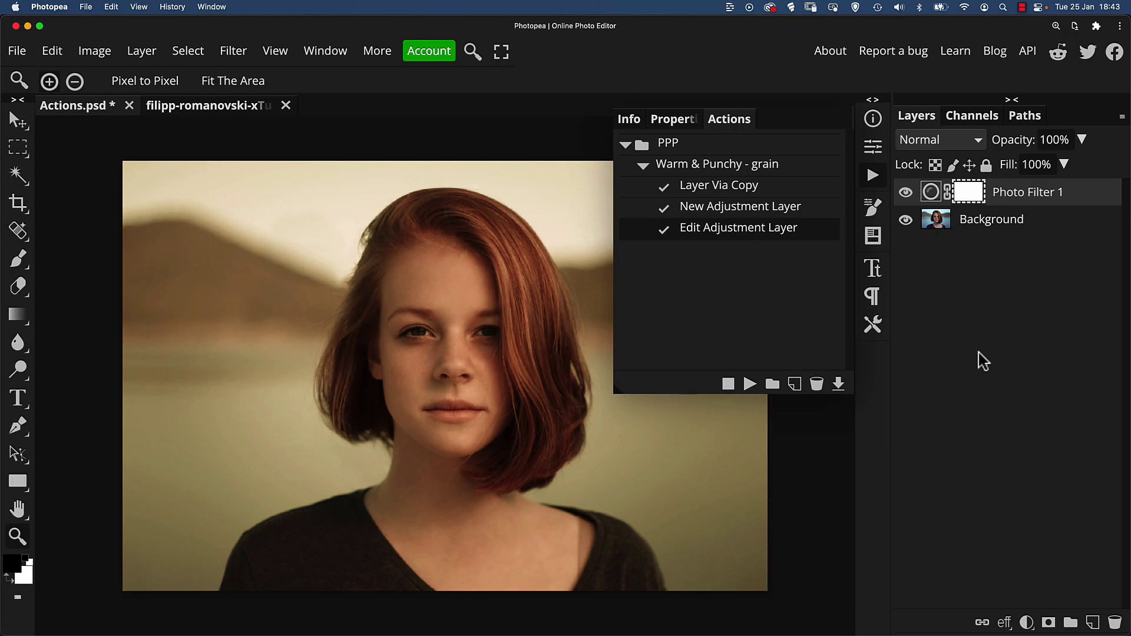
Add a Curves adjustment layer with an S-shaped RGB curve, mapping input 71 to about 69 and input 168 to 188
{"action": "left_click", "coordinate": [1032, 622]}
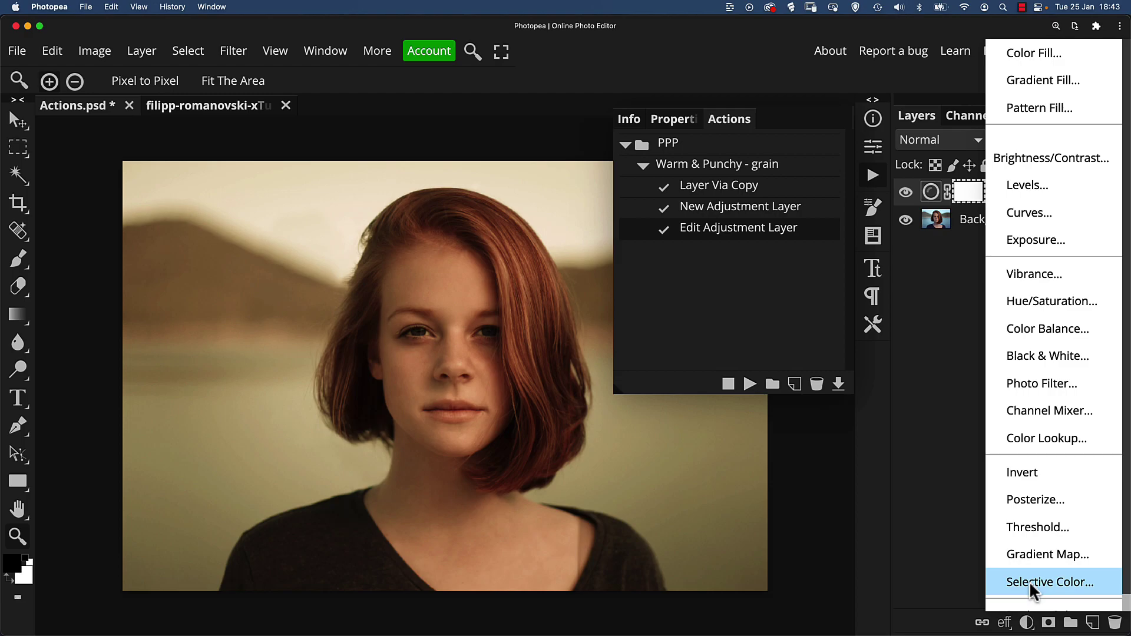
{"action": "left_click", "coordinate": [1053, 221]}
{"action": "left_click_drag", "start_coordinate": [770, 318], "coordinate": [764, 312]}
{"action": "left_click_drag", "start_coordinate": [682, 402], "coordinate": [681, 409]}
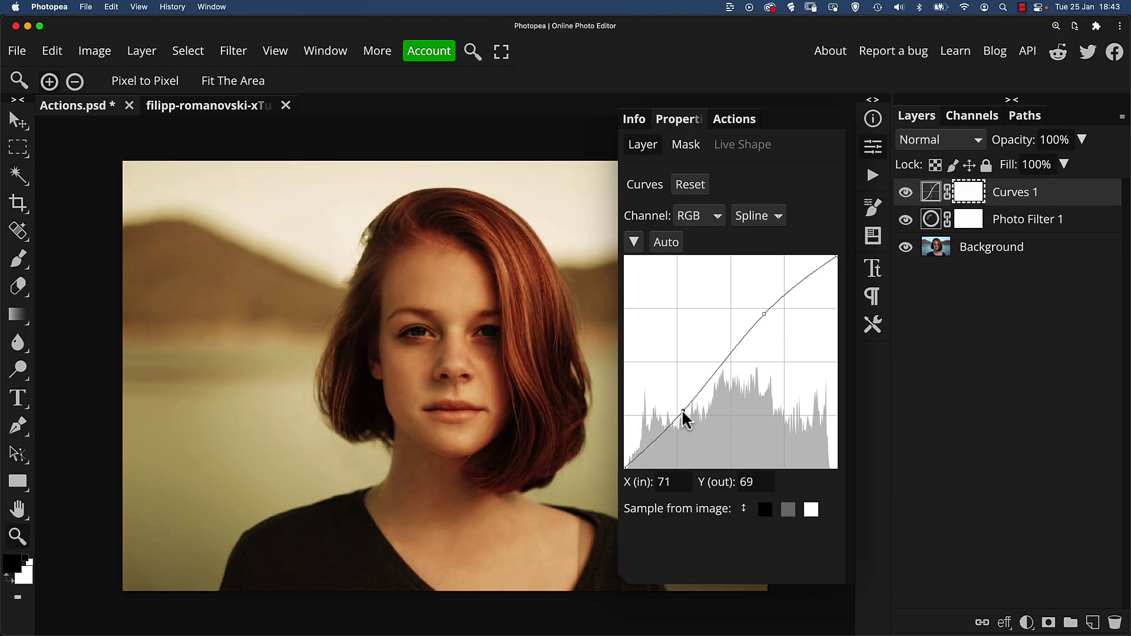
{"action": "left_click_drag", "start_coordinate": [764, 314], "coordinate": [764, 311]}
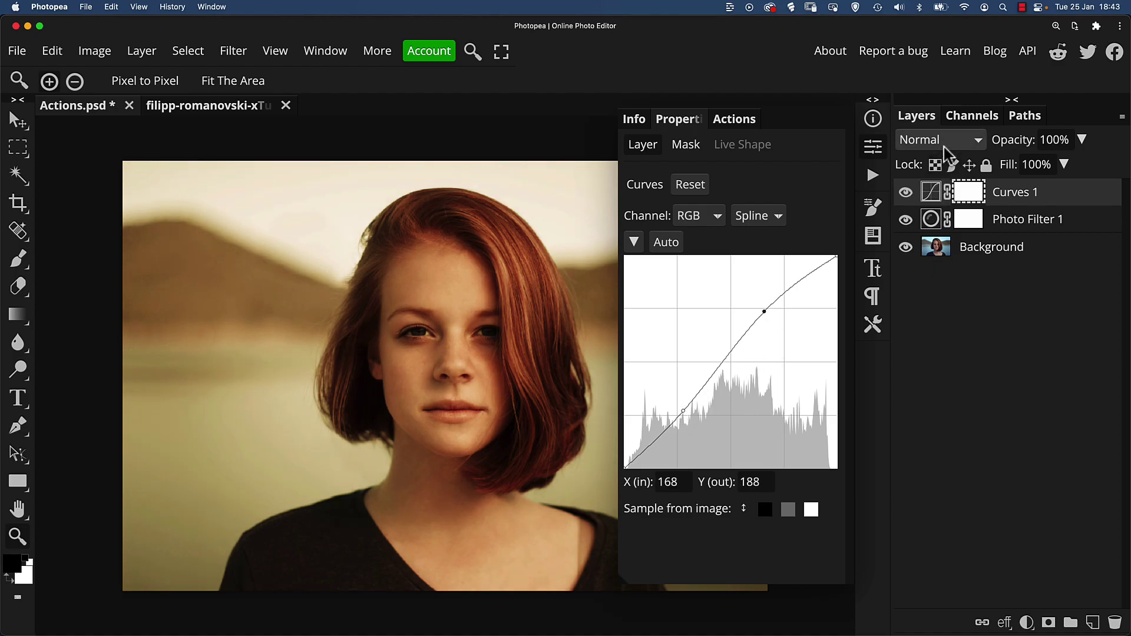
Set the blend mode of the Curves 1 layer to Luminosity
{"action": "left_click", "coordinate": [944, 142]}
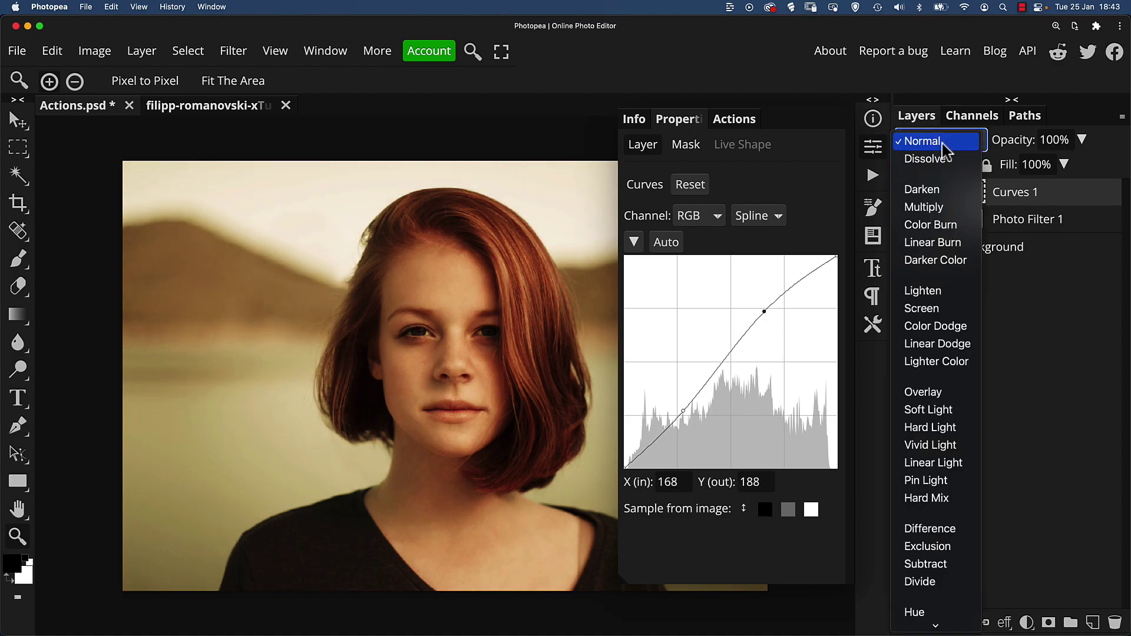
{"action": "scroll", "coordinate": [912, 625], "scroll_direction": "down", "scroll_amount": 2}
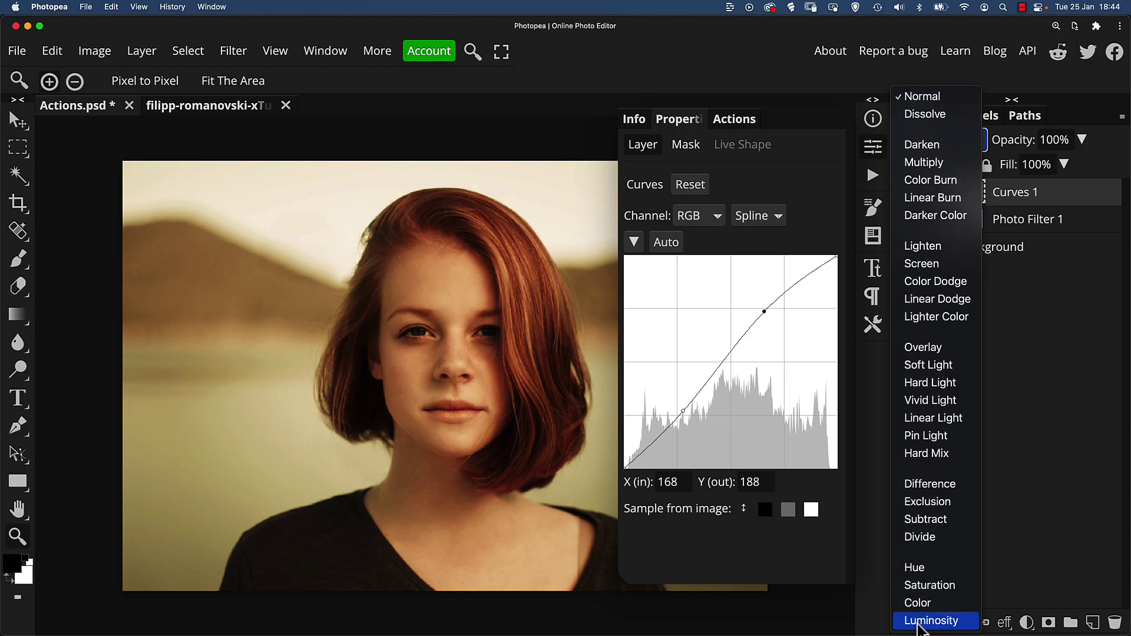
{"action": "left_click", "coordinate": [920, 622]}
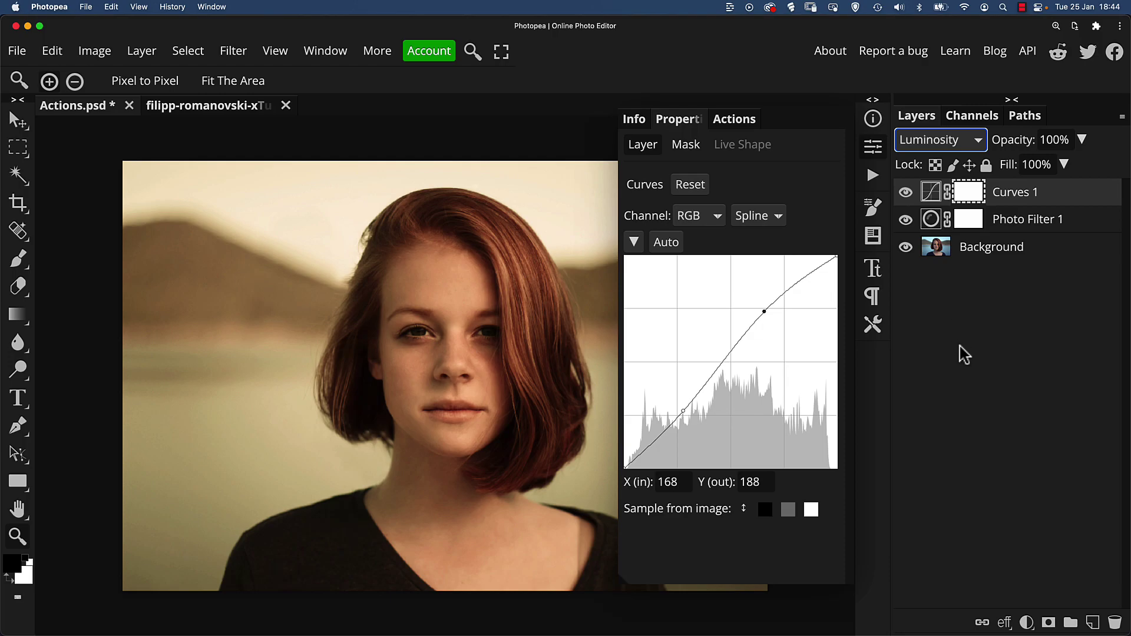
Add a new layer above Curves 1, fill it with Gray at 100% opacity, and set its blend mode to Soft Light
{"action": "left_click", "coordinate": [1094, 623]}
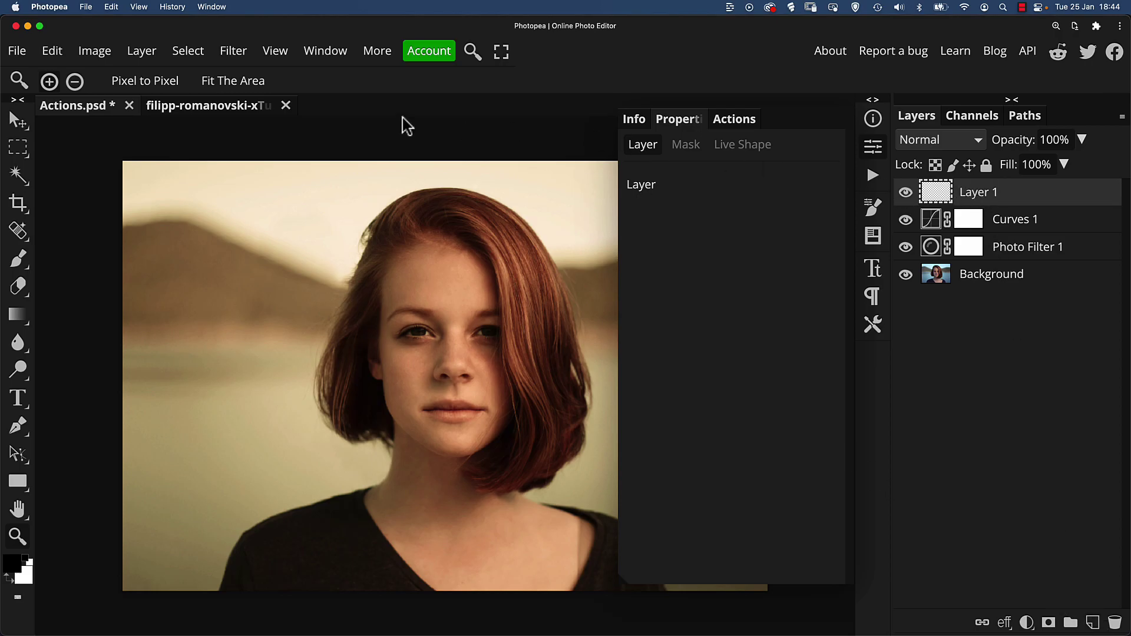
{"action": "left_click", "coordinate": [53, 52]}
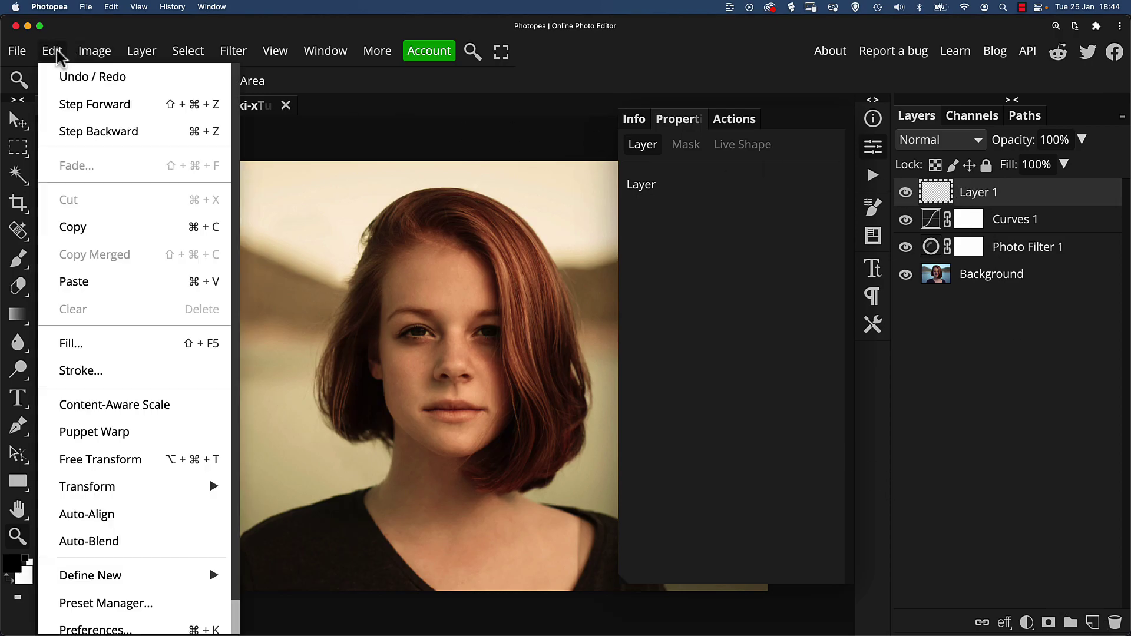
{"action": "left_click", "coordinate": [87, 344]}
{"action": "left_click", "coordinate": [235, 233]}
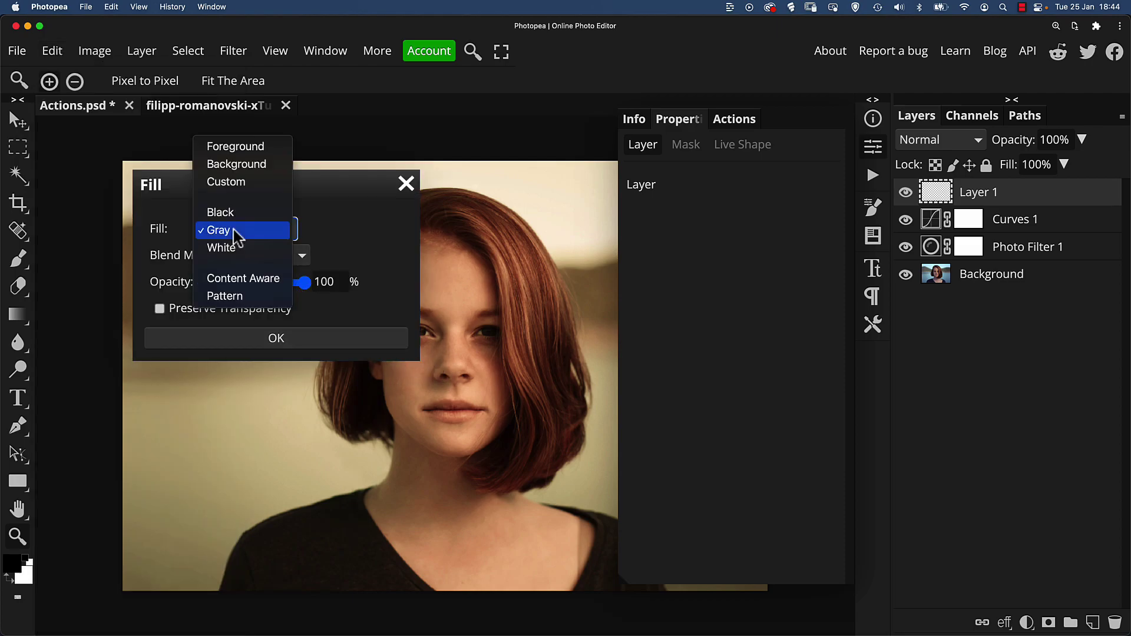
{"action": "left_click", "coordinate": [234, 231]}
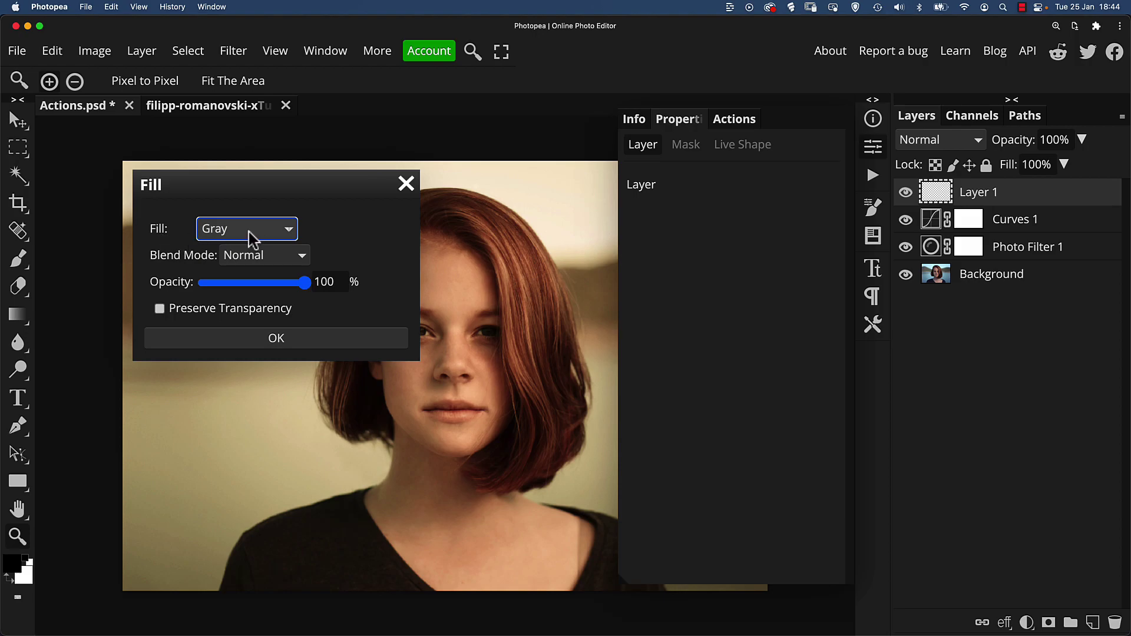
{"action": "left_click", "coordinate": [331, 348]}
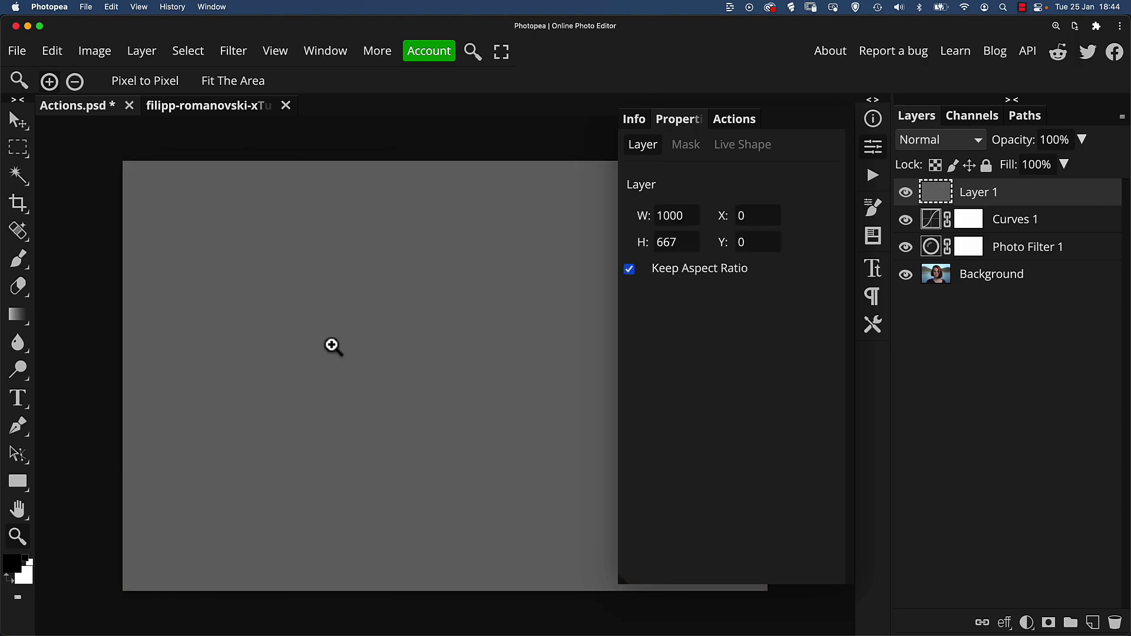
{"action": "left_click", "coordinate": [957, 144]}
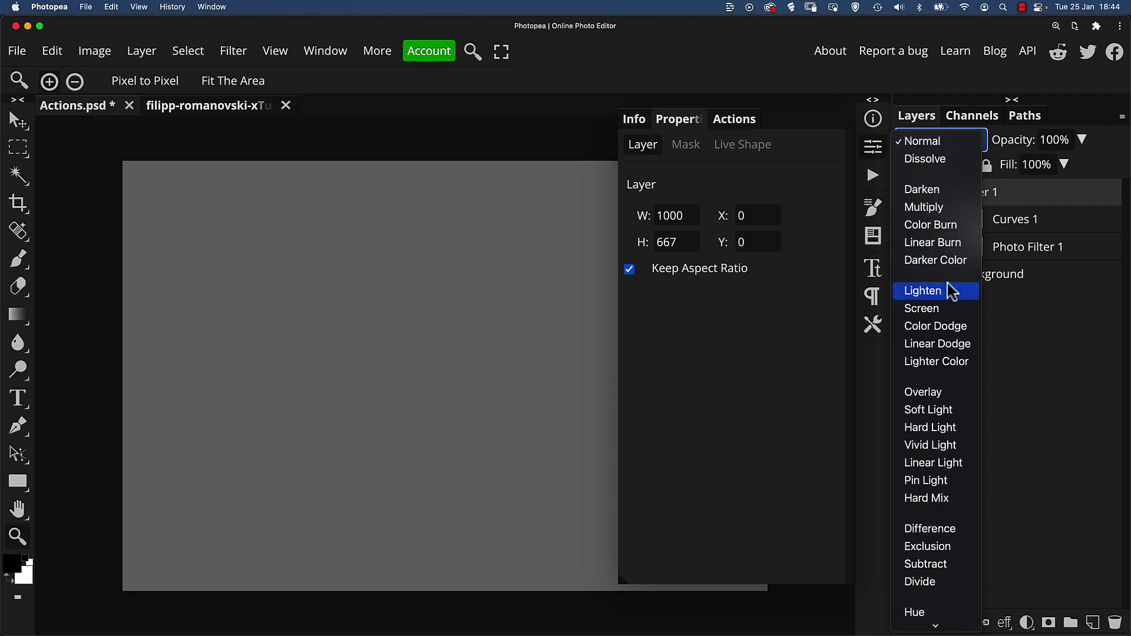
{"action": "left_click", "coordinate": [933, 411]}
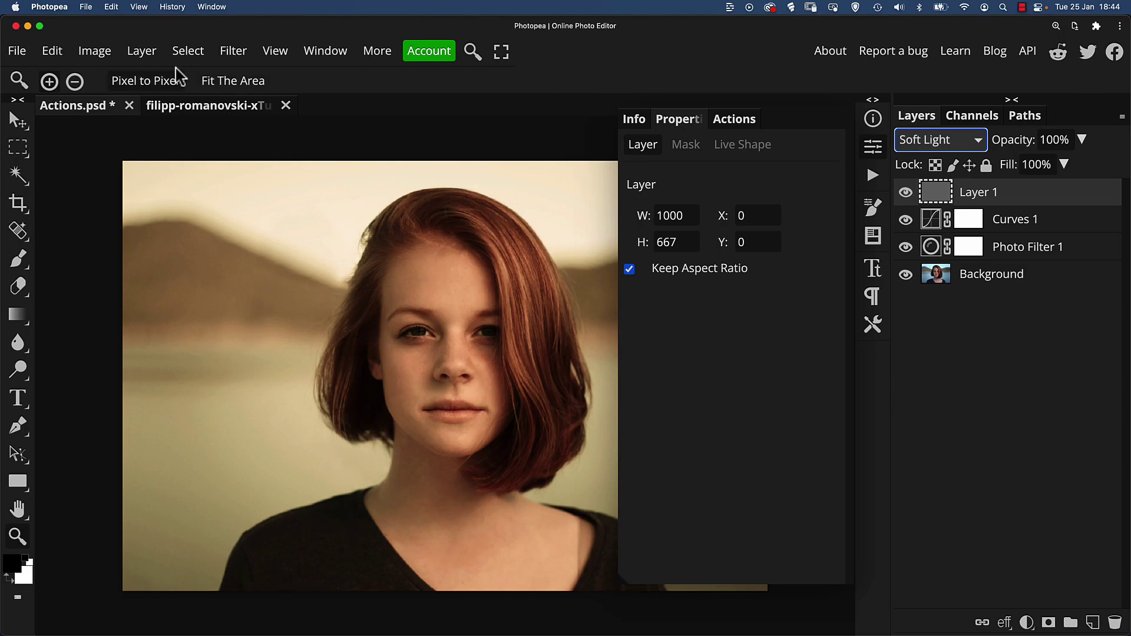
Add a small amount of monochromatic noise with Uniform distribution to the gray layer
{"action": "left_click", "coordinate": [233, 53]}
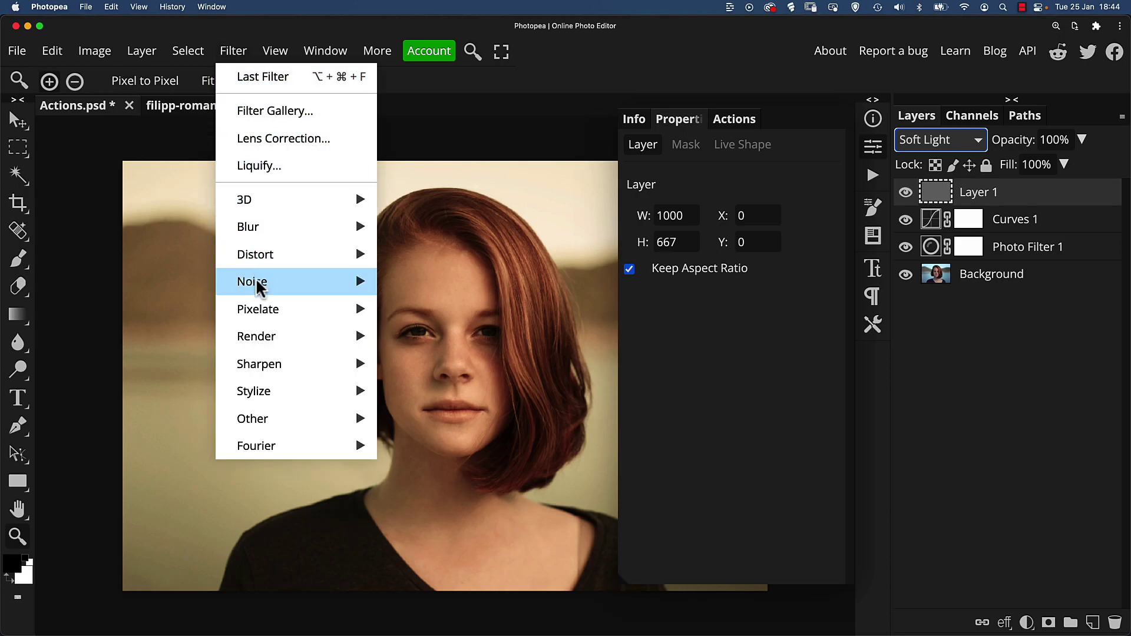
{"action": "mouse_move", "coordinate": [259, 284]}
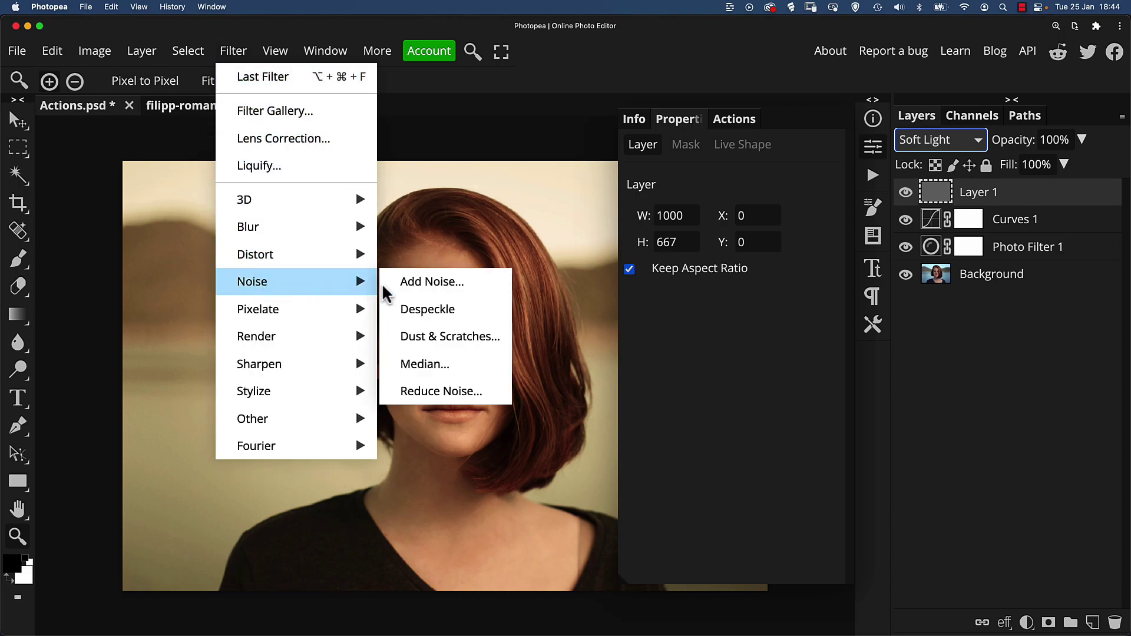
{"action": "left_click", "coordinate": [431, 287]}
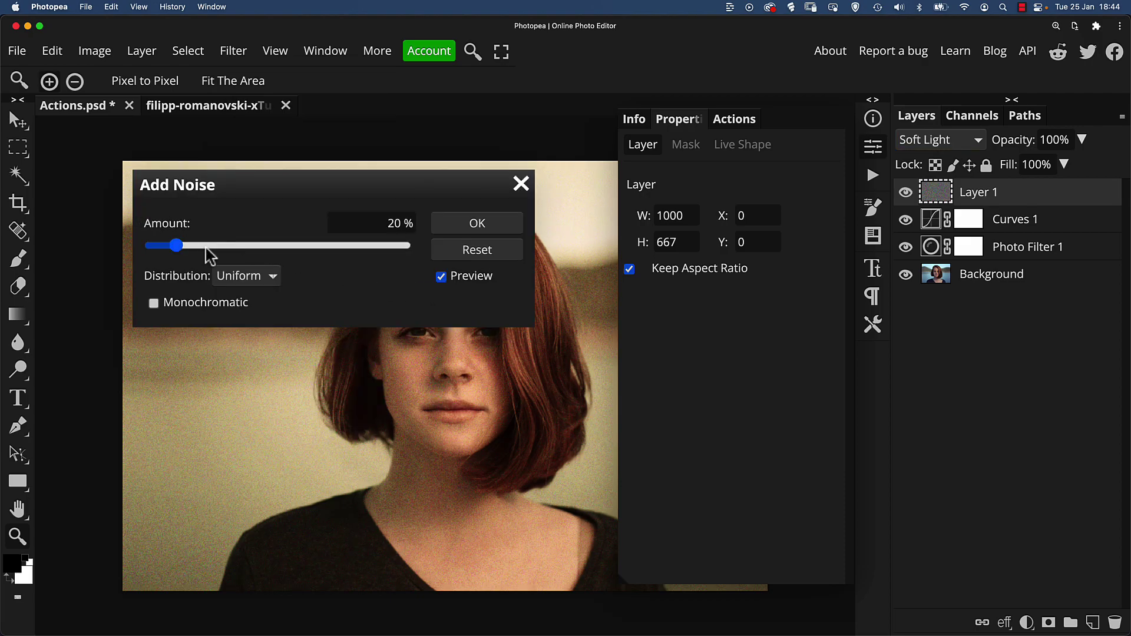
{"action": "left_click", "coordinate": [154, 304]}
{"action": "left_click", "coordinate": [161, 245]}
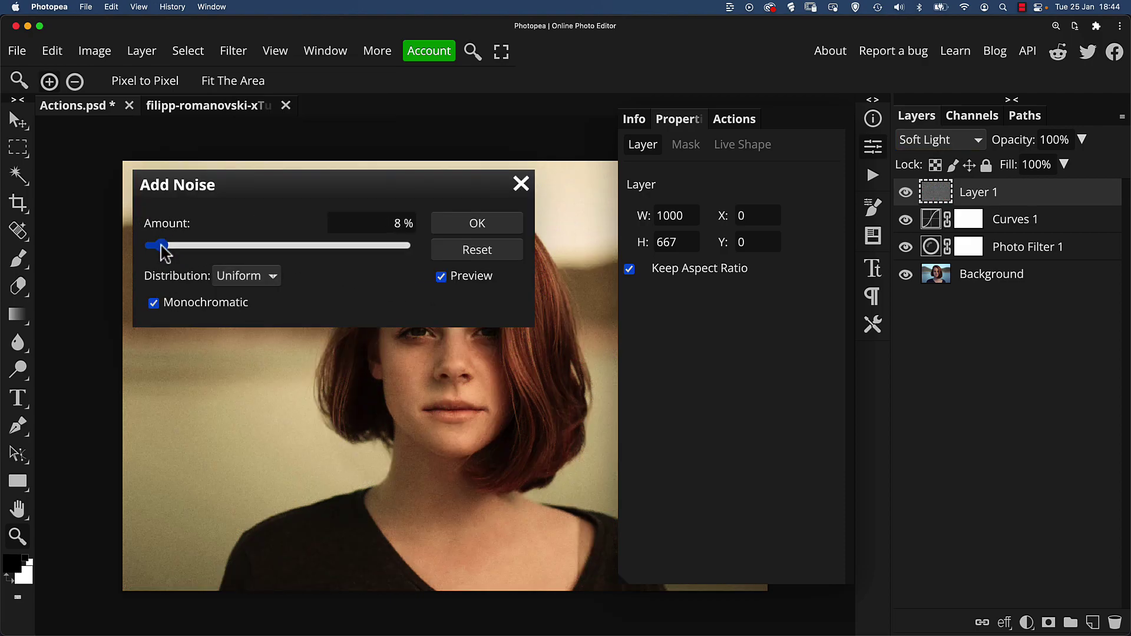
{"action": "left_click", "coordinate": [159, 245]}
{"action": "left_click", "coordinate": [451, 224]}
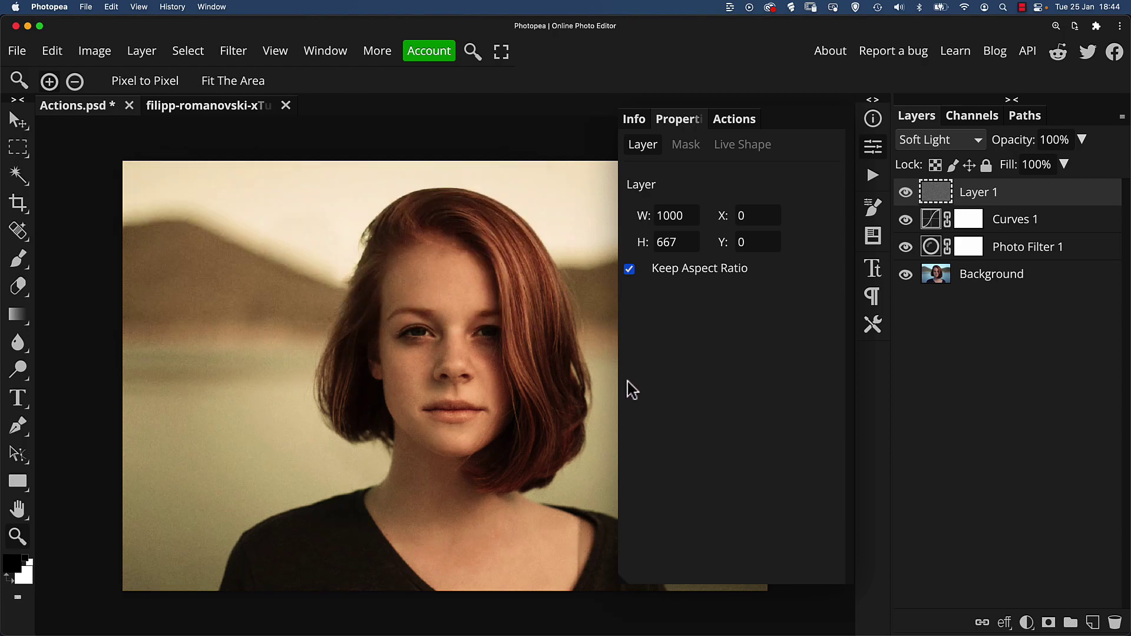
Stop recording the Warm & Punchy - grain action and review its recorded steps
{"action": "left_click", "coordinate": [738, 121]}
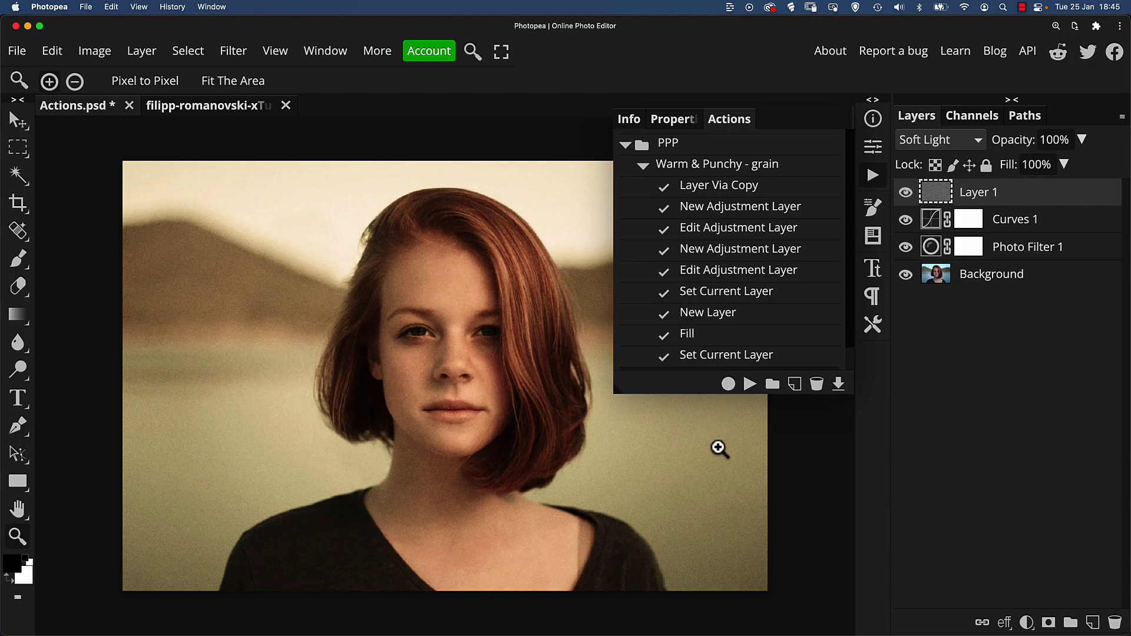
{"action": "scroll", "coordinate": [834, 217], "scroll_direction": "down", "scroll_amount": 1}
{"action": "scroll", "coordinate": [848, 236], "scroll_direction": "up", "scroll_amount": 1}
{"action": "scroll", "coordinate": [848, 195], "scroll_direction": "down", "scroll_amount": 1}
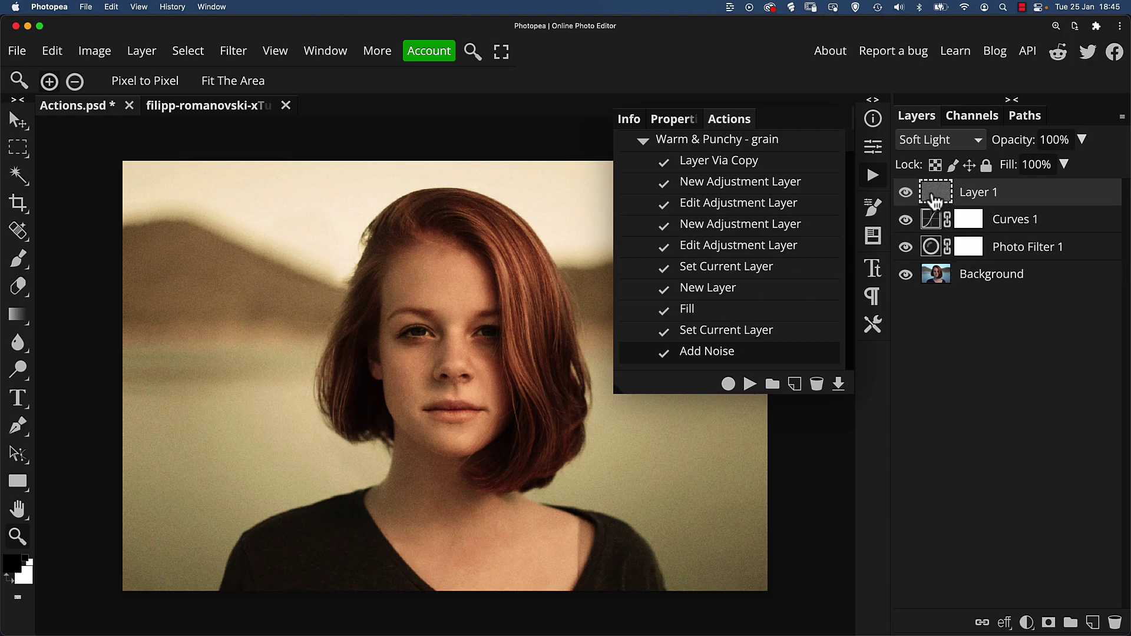
Delete all layers above Background and play the Warm & Punchy - grain action on the portrait
{"action": "left_click", "coordinate": [933, 250], "text": "shift"}
{"action": "key", "text": "Delete"}
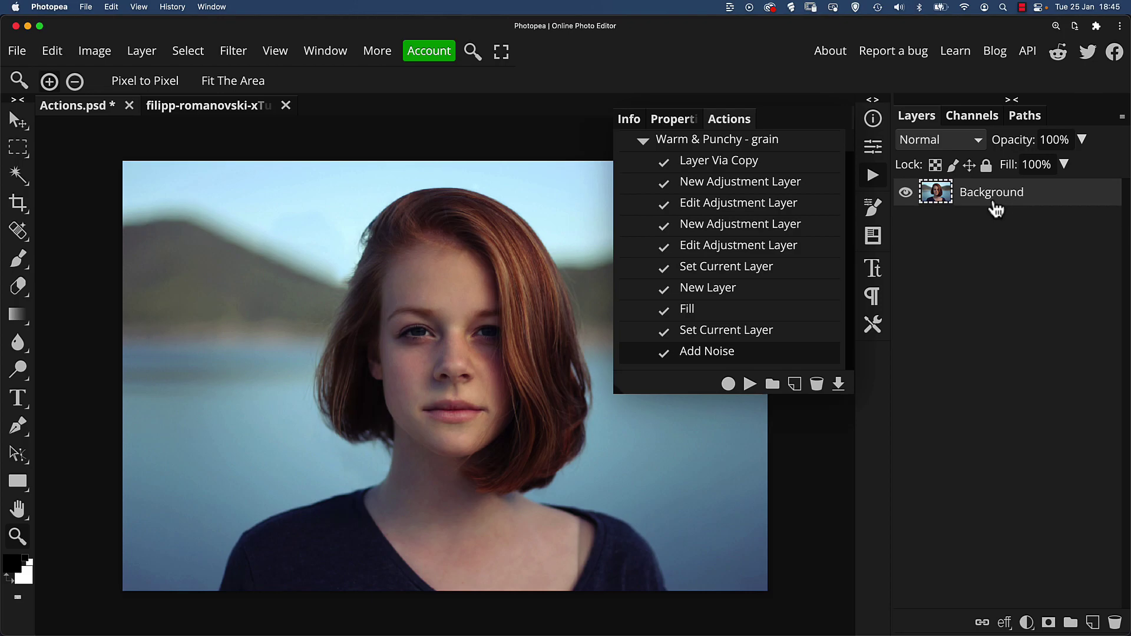
{"action": "left_click", "coordinate": [704, 148]}
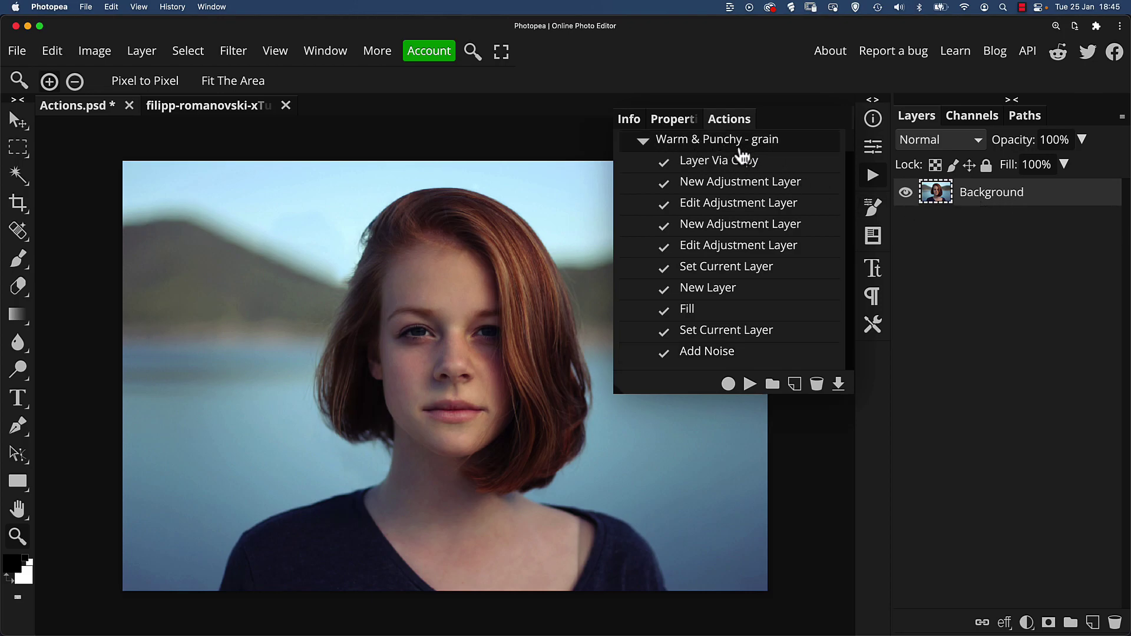
{"action": "left_click", "coordinate": [750, 386]}
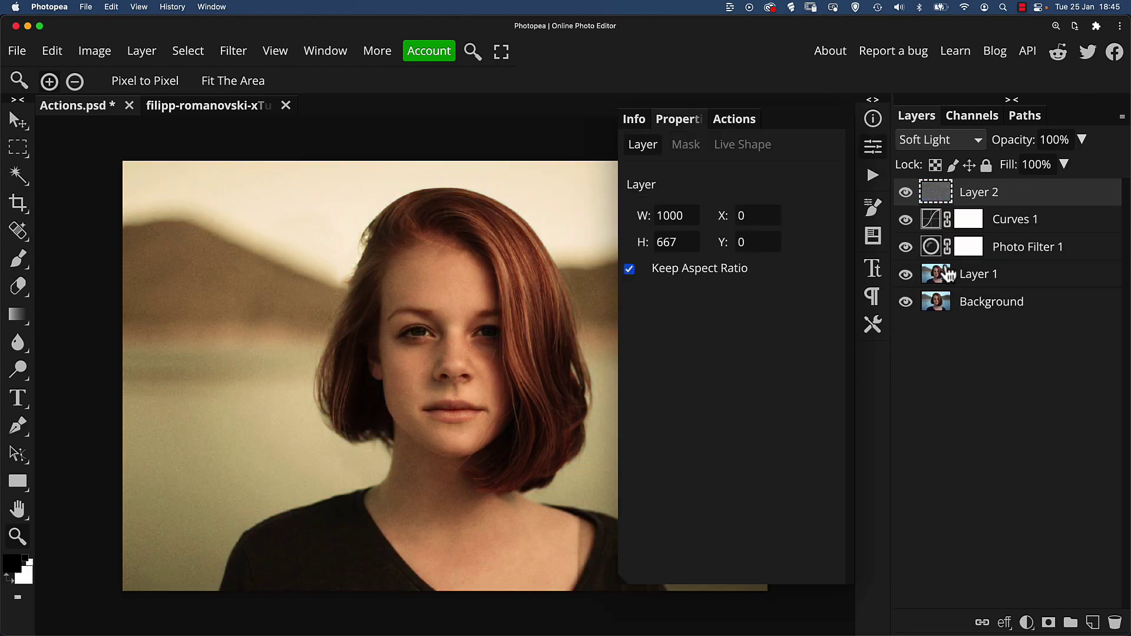
Compare the portrait with and without the grain layer
{"action": "left_click", "coordinate": [753, 124]}
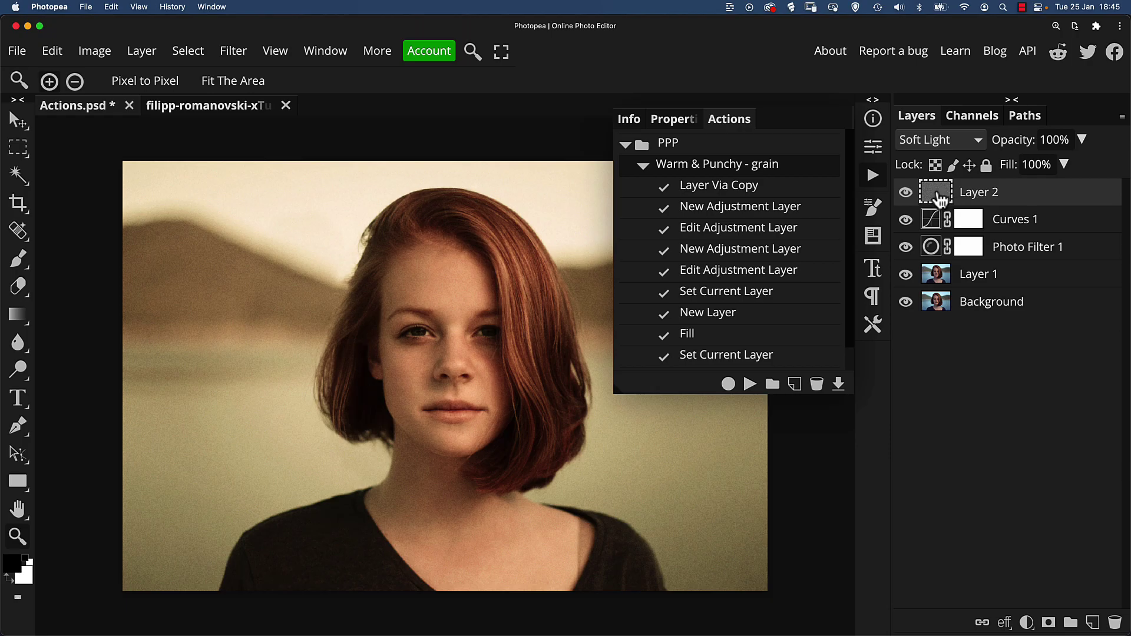
{"action": "left_click", "coordinate": [906, 194]}
{"action": "left_click", "coordinate": [906, 193]}
Collapse the action's step list and play Warm & Punchy - grain on the portrait of the woman in white
{"action": "left_click", "coordinate": [645, 166]}
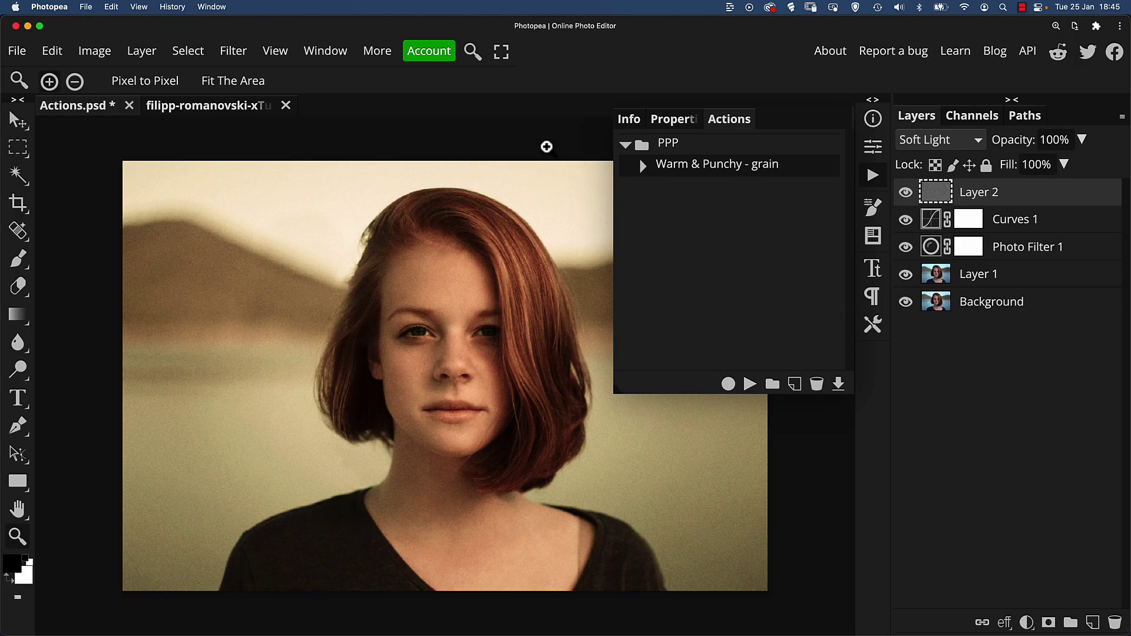
{"action": "left_click", "coordinate": [240, 112]}
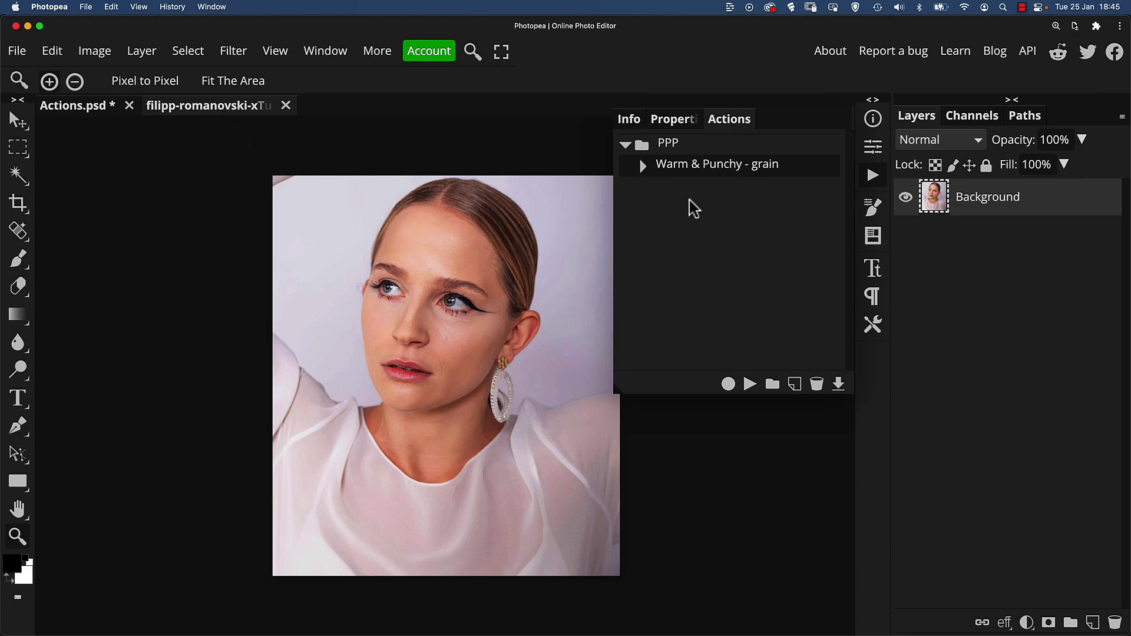
{"action": "left_click", "coordinate": [750, 384]}
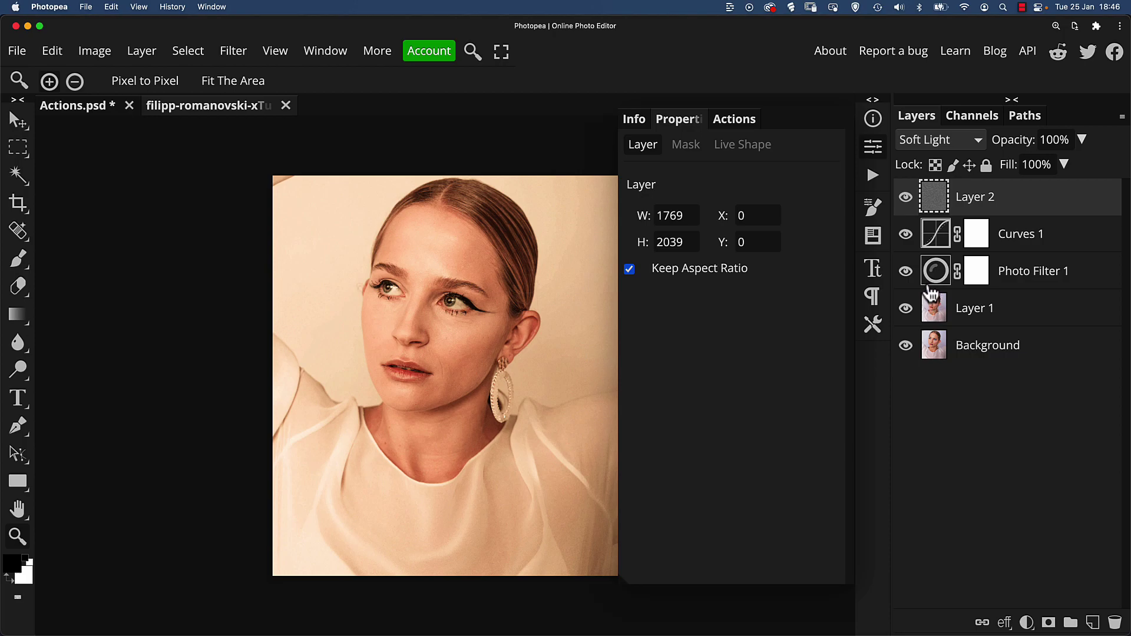
Soften Curves 1 by lowering the shadow point and mapping the highlight point from 173 to 176, and compare the image without Photo Filter 1
{"action": "left_click", "coordinate": [938, 242]}
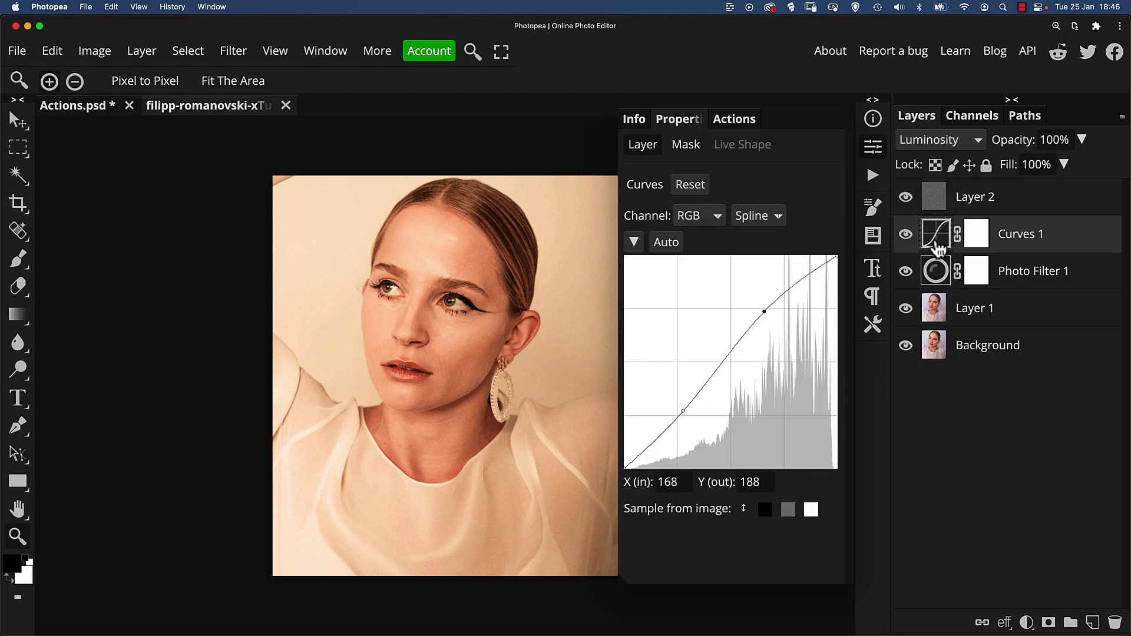
{"action": "left_click_drag", "start_coordinate": [765, 311], "coordinate": [765, 318]}
{"action": "left_click_drag", "start_coordinate": [683, 411], "coordinate": [687, 417]}
{"action": "left_click_drag", "start_coordinate": [766, 318], "coordinate": [768, 322]}
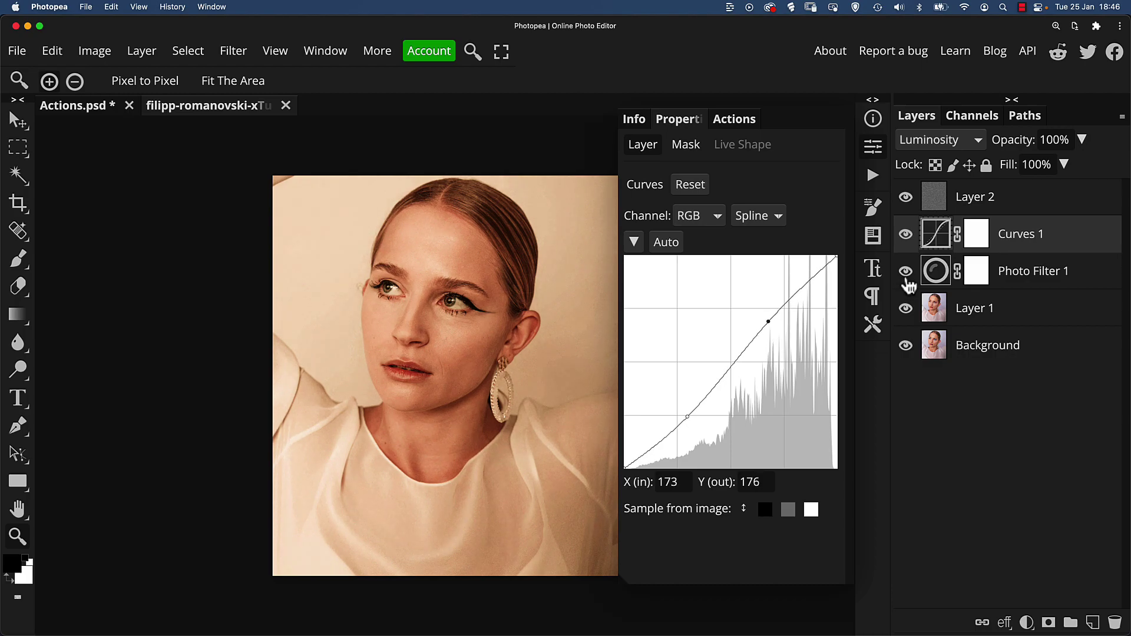
{"action": "left_click", "coordinate": [906, 272]}
{"action": "left_click", "coordinate": [907, 272]}
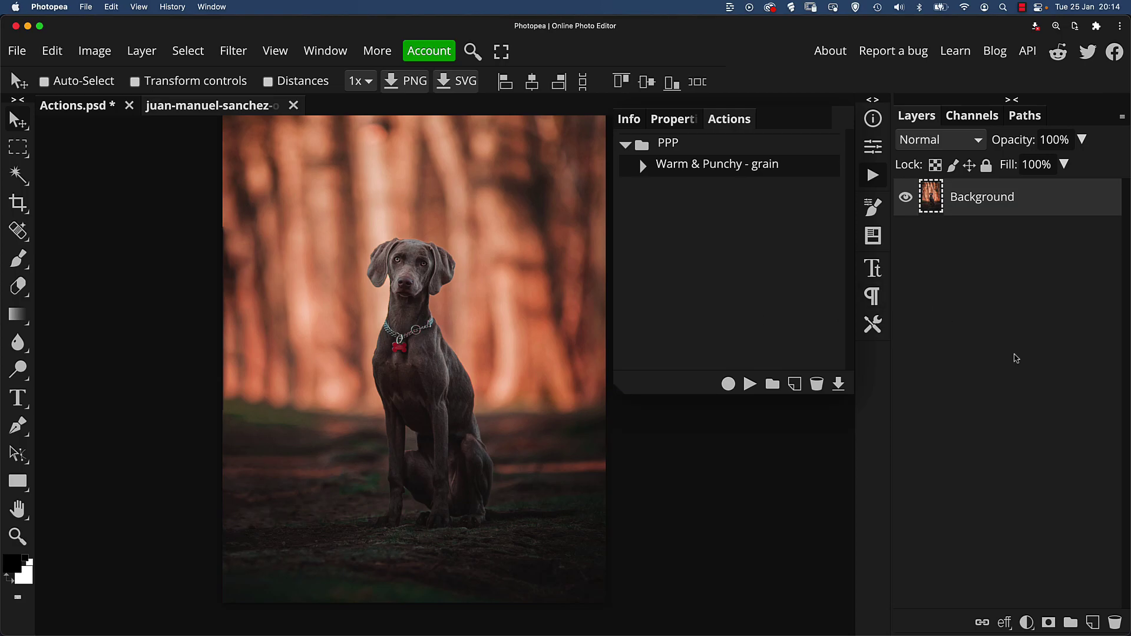
Create a new action named B&W in the PPP set and start recording it on the dog photo
{"action": "left_click", "coordinate": [795, 385]}
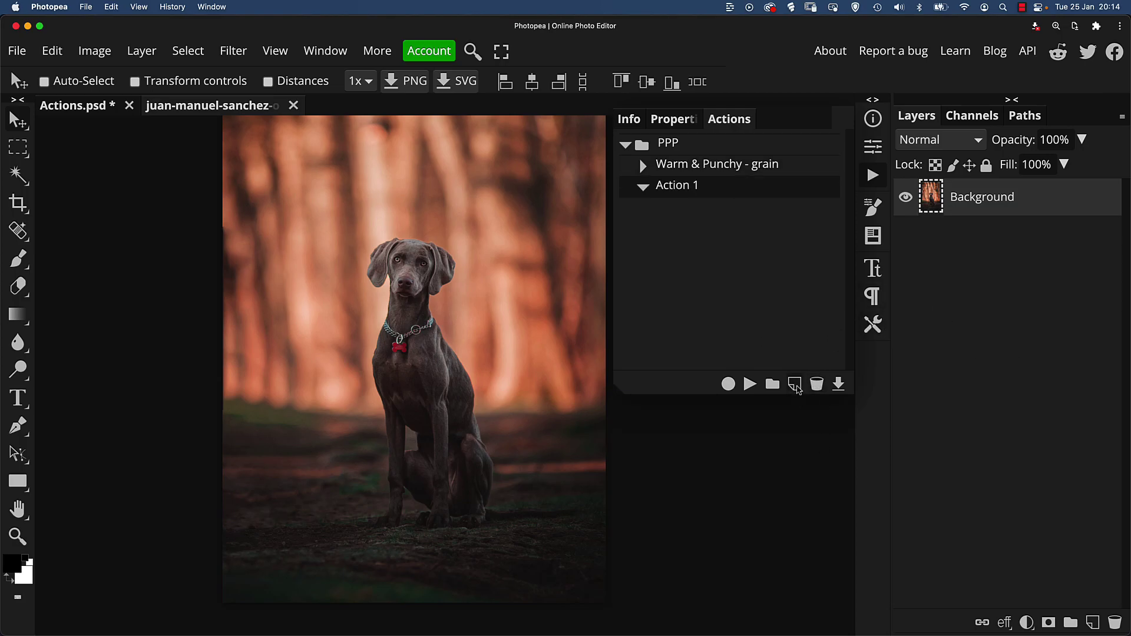
{"action": "double_click", "coordinate": [678, 186]}
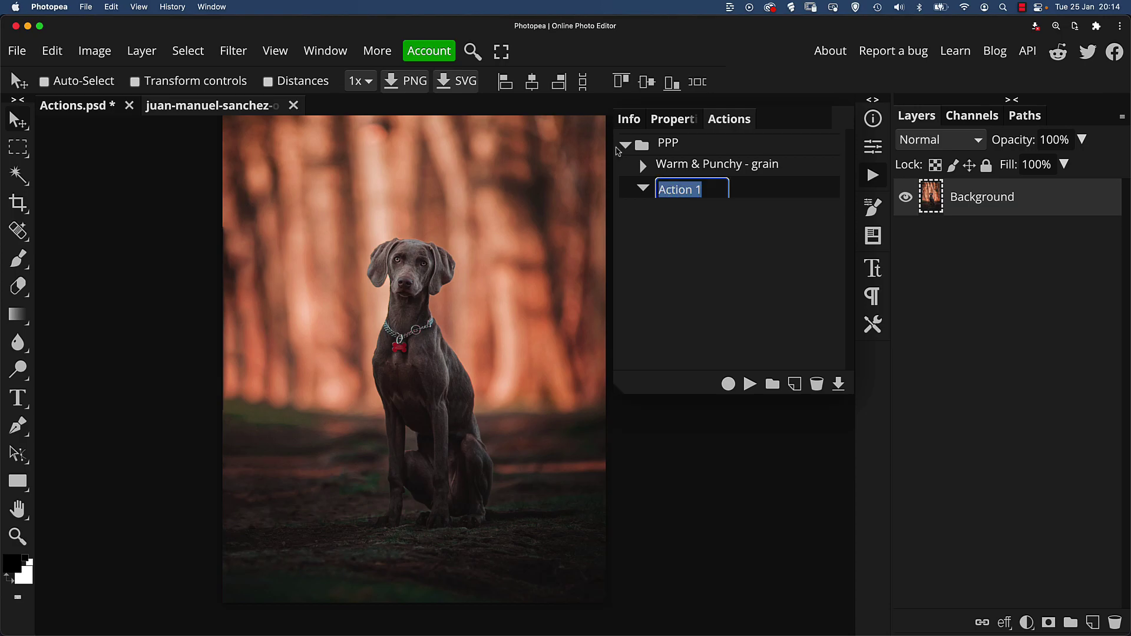
{"action": "type", "text": "B&W"}
{"action": "key", "text": "Return"}
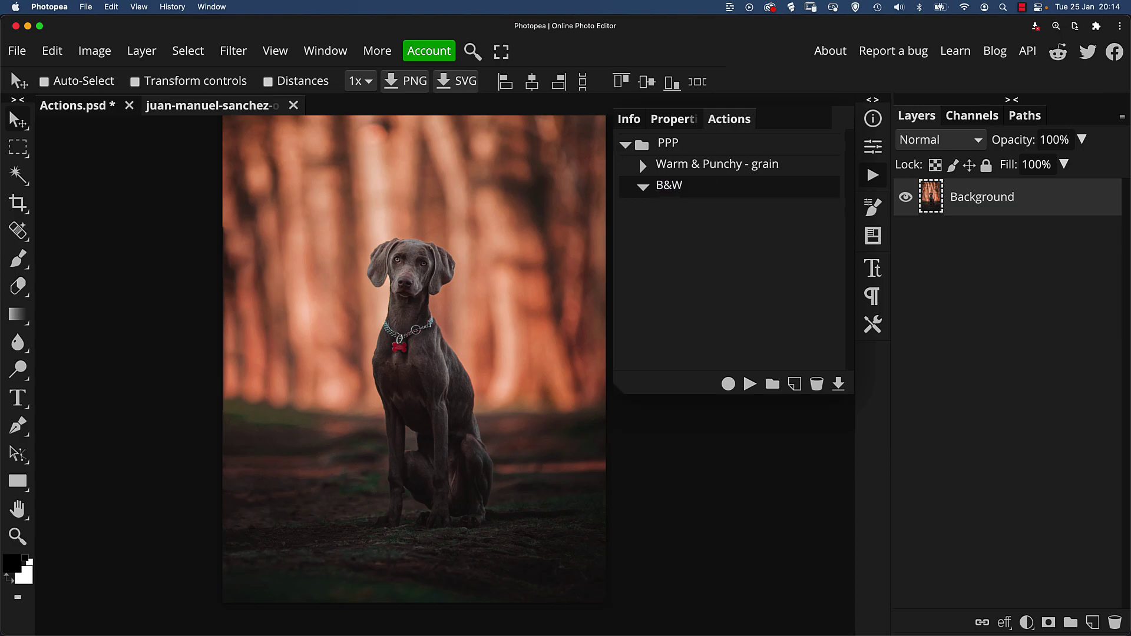
{"action": "left_click", "coordinate": [729, 385]}
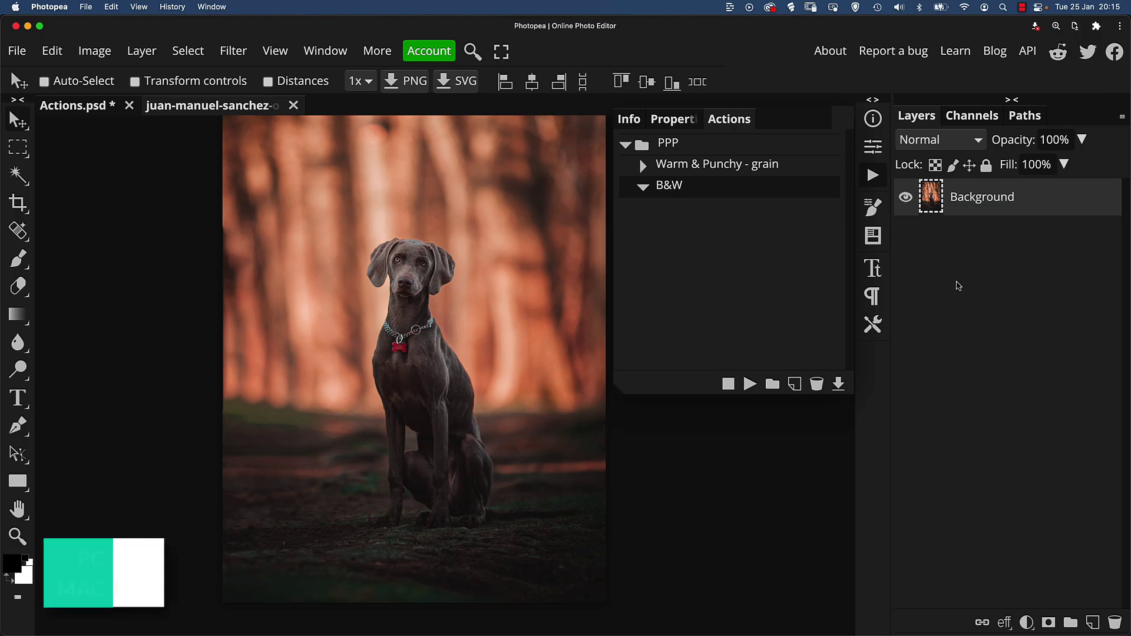
Duplicate the Background layer and add a Black & White adjustment layer above the copy
{"action": "key", "text": "super+j"}
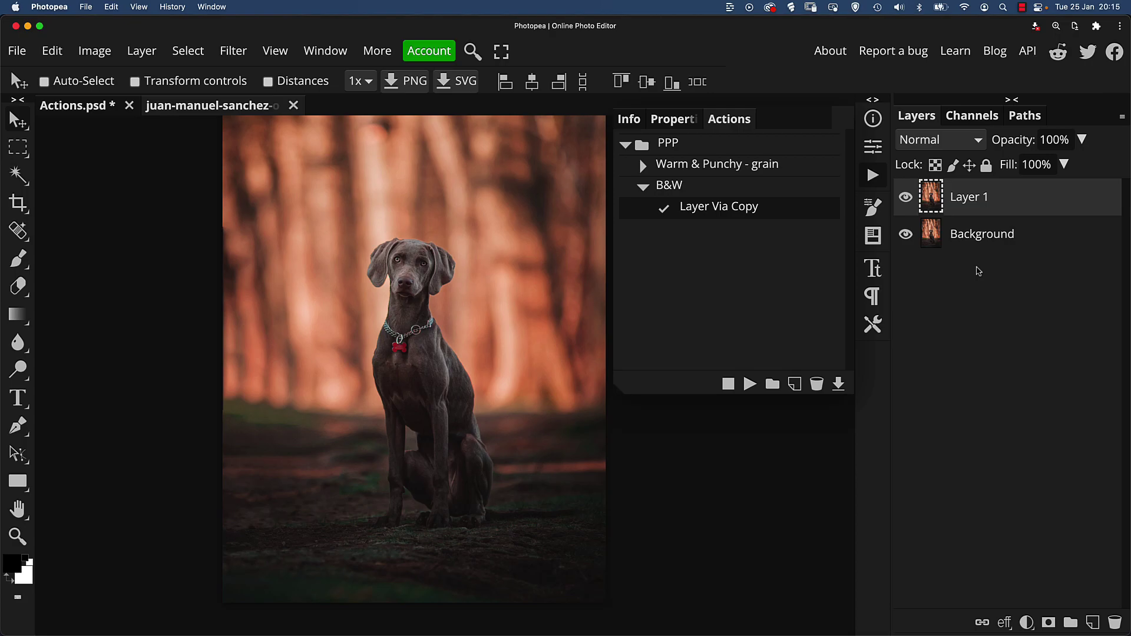
{"action": "left_click", "coordinate": [1029, 622]}
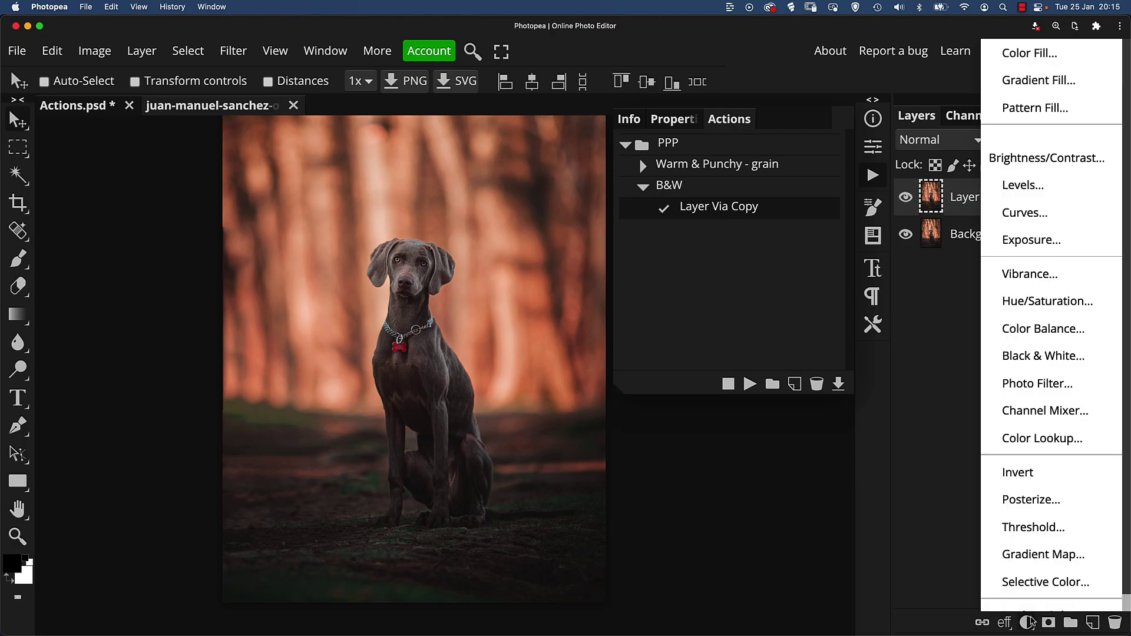
{"action": "left_click", "coordinate": [1026, 357]}
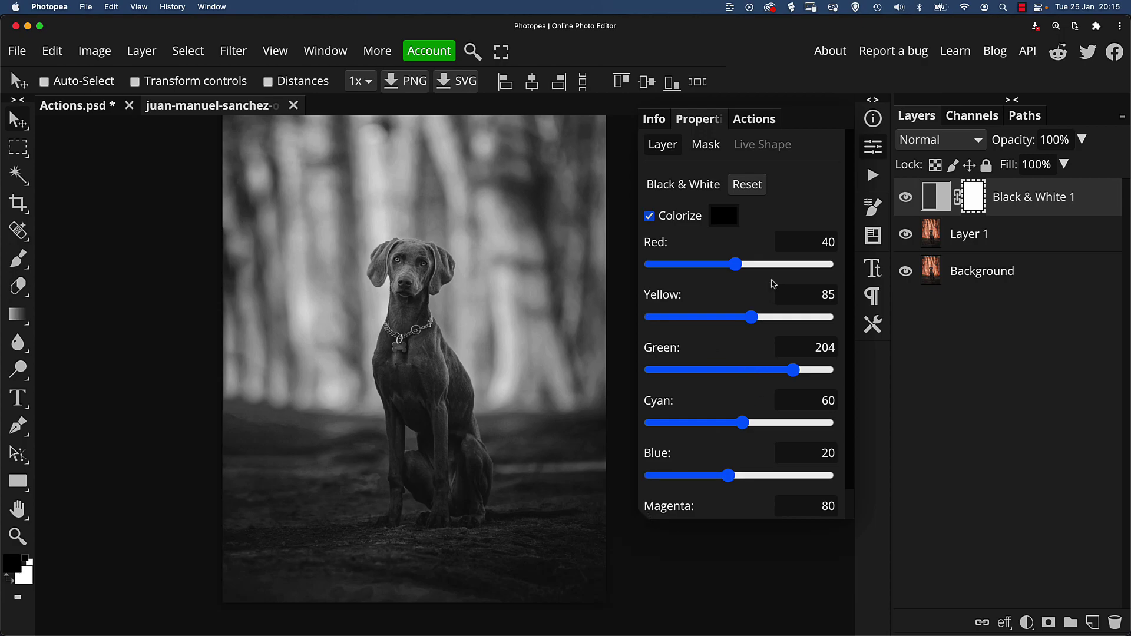
Set the Black & White adjustment to Red 52, Yellow 113 and Green 188
{"action": "left_click", "coordinate": [738, 266]}
{"action": "left_click", "coordinate": [741, 267]}
{"action": "mouse_move", "coordinate": [741, 267]}
{"action": "left_mouse_down"}
{"action": "mouse_move", "coordinate": [722, 266]}
{"action": "mouse_move", "coordinate": [750, 268]}
{"action": "mouse_move", "coordinate": [725, 270]}
{"action": "mouse_move", "coordinate": [740, 267]}
{"action": "left_mouse_up"}
{"action": "mouse_move", "coordinate": [752, 318]}
{"action": "left_mouse_down"}
{"action": "mouse_move", "coordinate": [723, 318]}
{"action": "mouse_move", "coordinate": [757, 319]}
{"action": "left_mouse_up"}
{"action": "mouse_move", "coordinate": [739, 266]}
{"action": "left_mouse_down"}
{"action": "mouse_move", "coordinate": [729, 269]}
{"action": "mouse_move", "coordinate": [750, 267]}
{"action": "left_mouse_up"}
{"action": "mouse_move", "coordinate": [756, 322]}
{"action": "left_mouse_down"}
{"action": "mouse_move", "coordinate": [733, 317]}
{"action": "mouse_move", "coordinate": [759, 317]}
{"action": "left_mouse_up"}
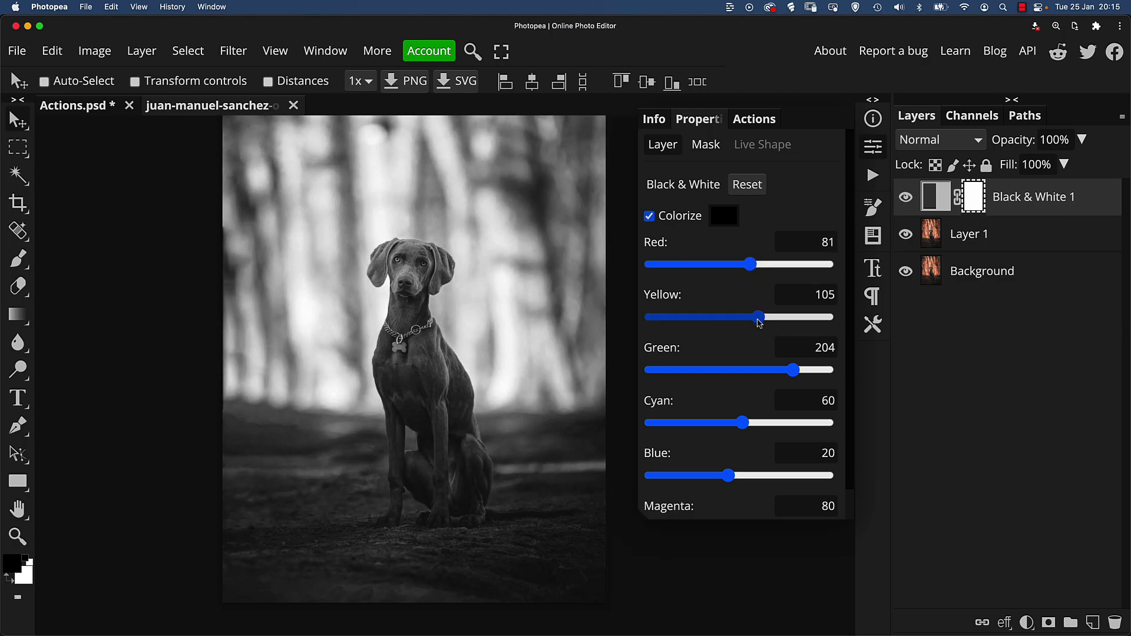
{"action": "left_click_drag", "start_coordinate": [785, 376], "coordinate": [780, 375]}
{"action": "left_click_drag", "start_coordinate": [763, 318], "coordinate": [765, 318]}
{"action": "left_click_drag", "start_coordinate": [751, 265], "coordinate": [742, 272]}
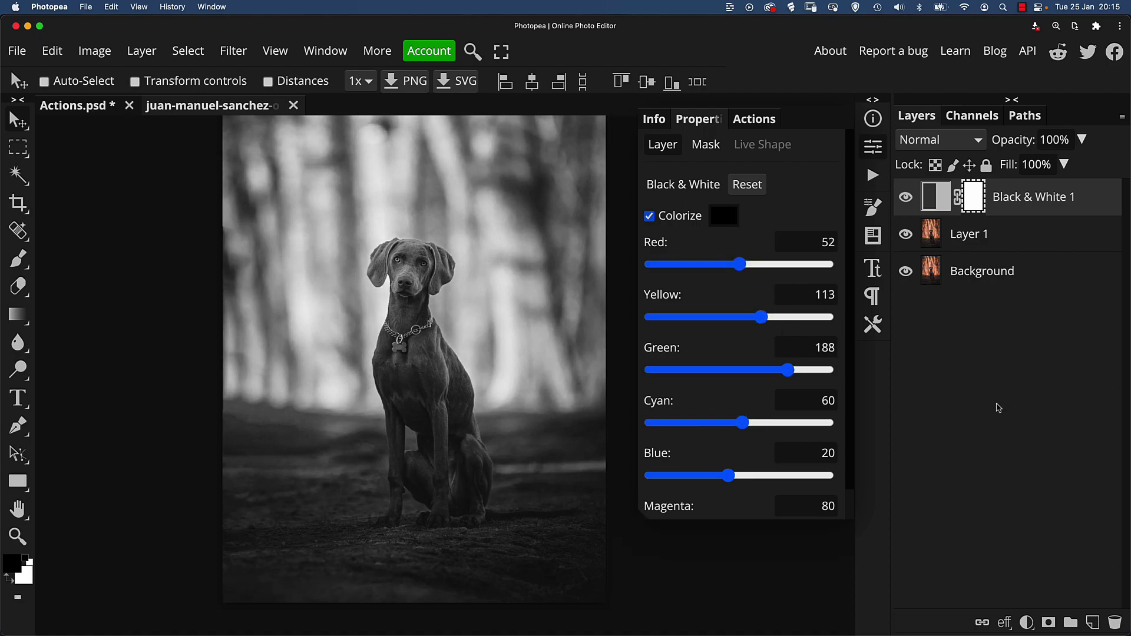
Add a Levels adjustment layer above Black & White 1 with input levels 19, 0.94 and 244
{"action": "left_click", "coordinate": [1027, 623]}
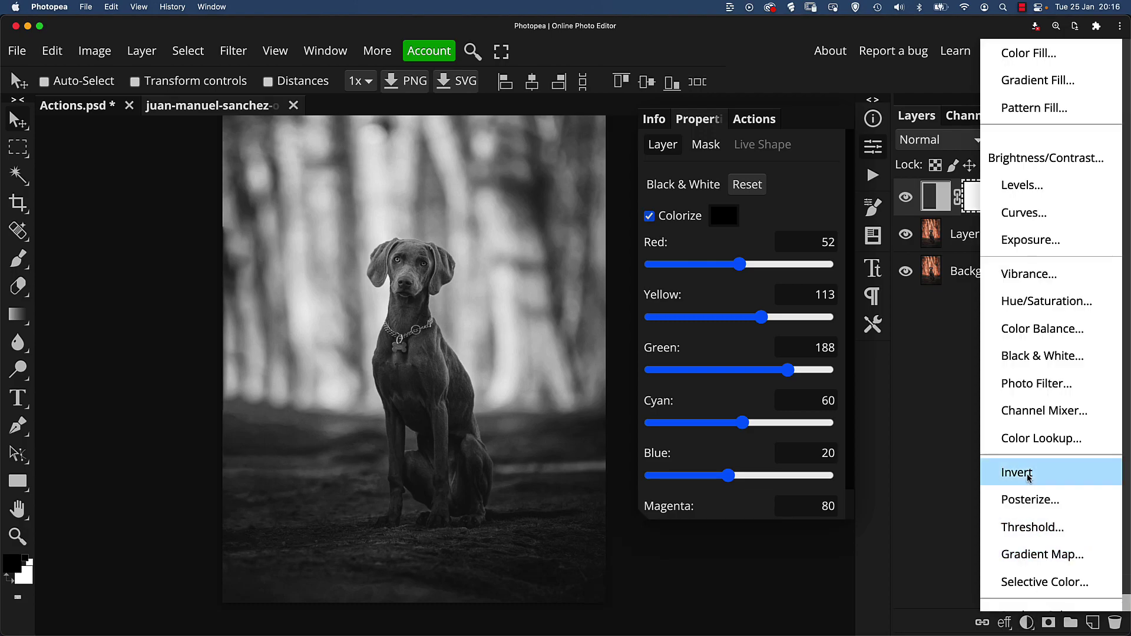
{"action": "left_click", "coordinate": [1033, 192]}
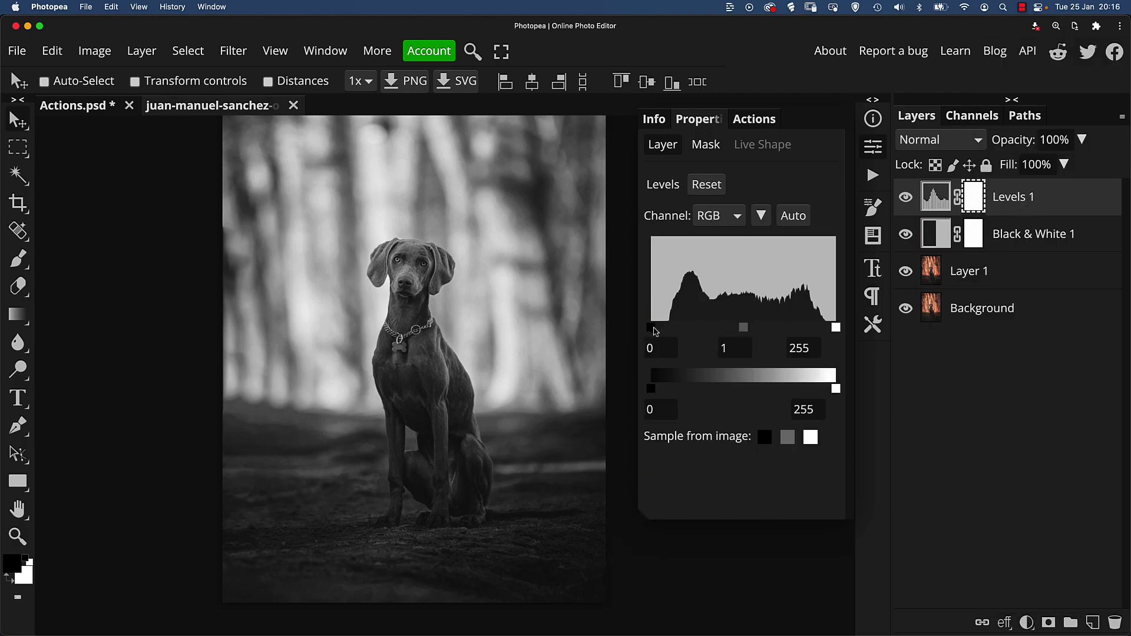
{"action": "left_click_drag", "start_coordinate": [653, 332], "coordinate": [666, 332]}
{"action": "left_click_drag", "start_coordinate": [836, 328], "coordinate": [830, 329]}
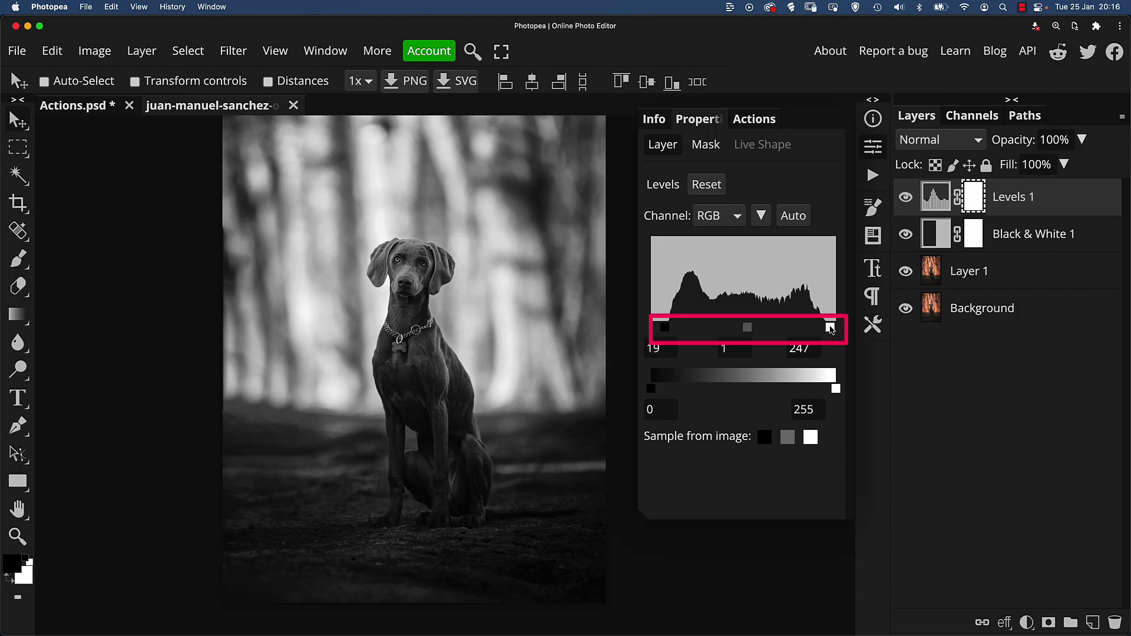
{"action": "left_click_drag", "start_coordinate": [748, 328], "coordinate": [749, 330]}
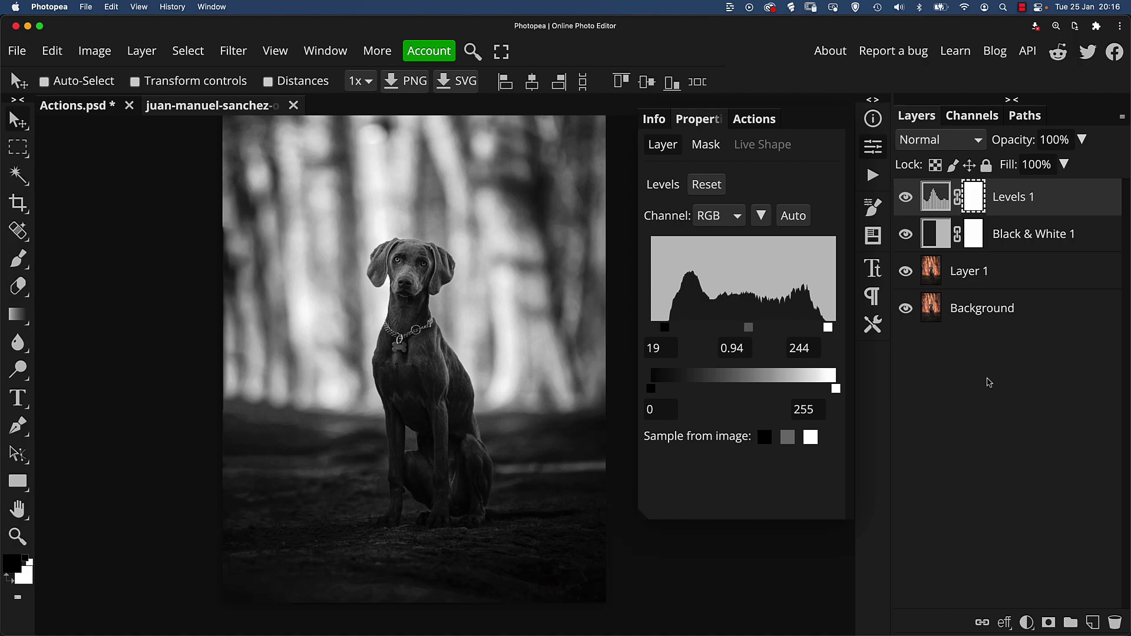
Add a new layer above Levels 1, fill it with Gray at 100% opacity and set its blend mode to Soft Light
{"action": "left_click", "coordinate": [1093, 623]}
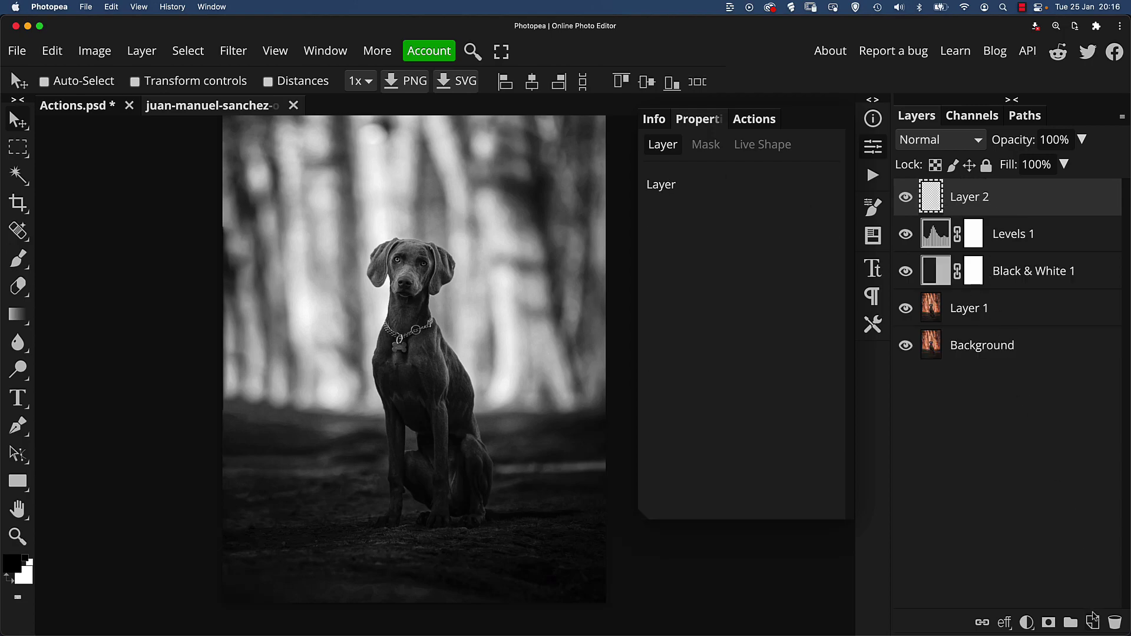
{"action": "left_click", "coordinate": [749, 120]}
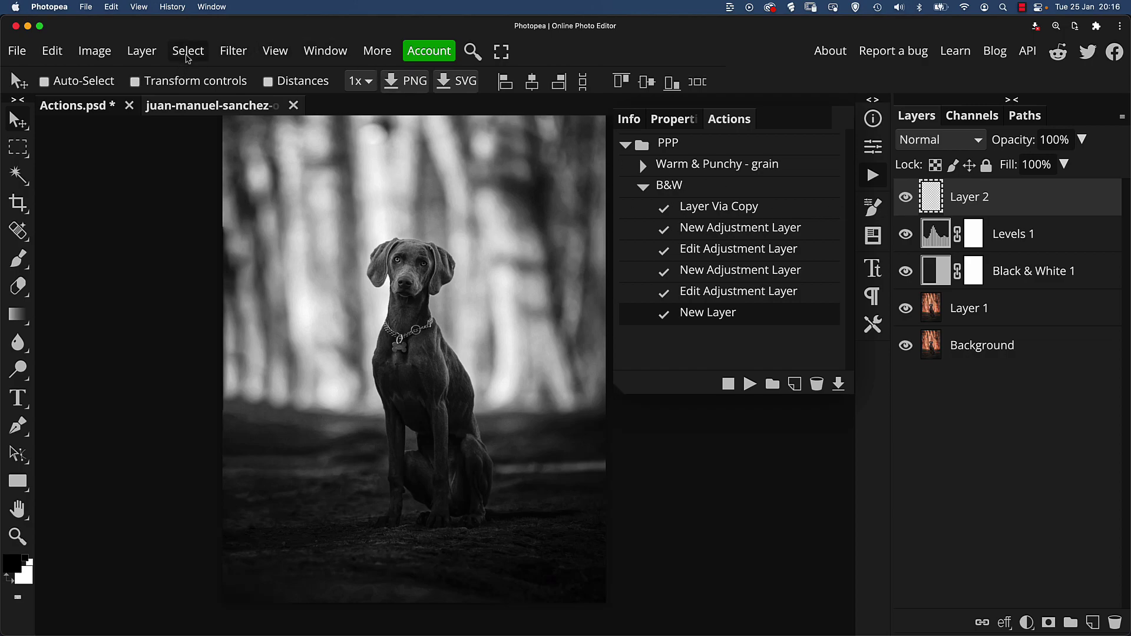
{"action": "left_click", "coordinate": [52, 51]}
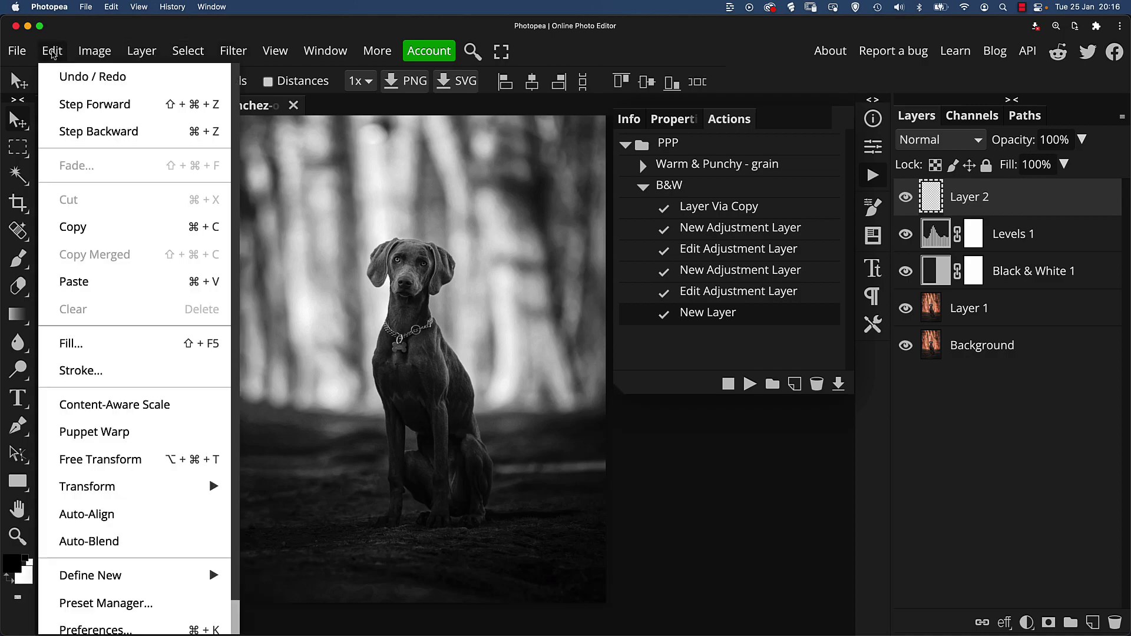
{"action": "left_click", "coordinate": [104, 346]}
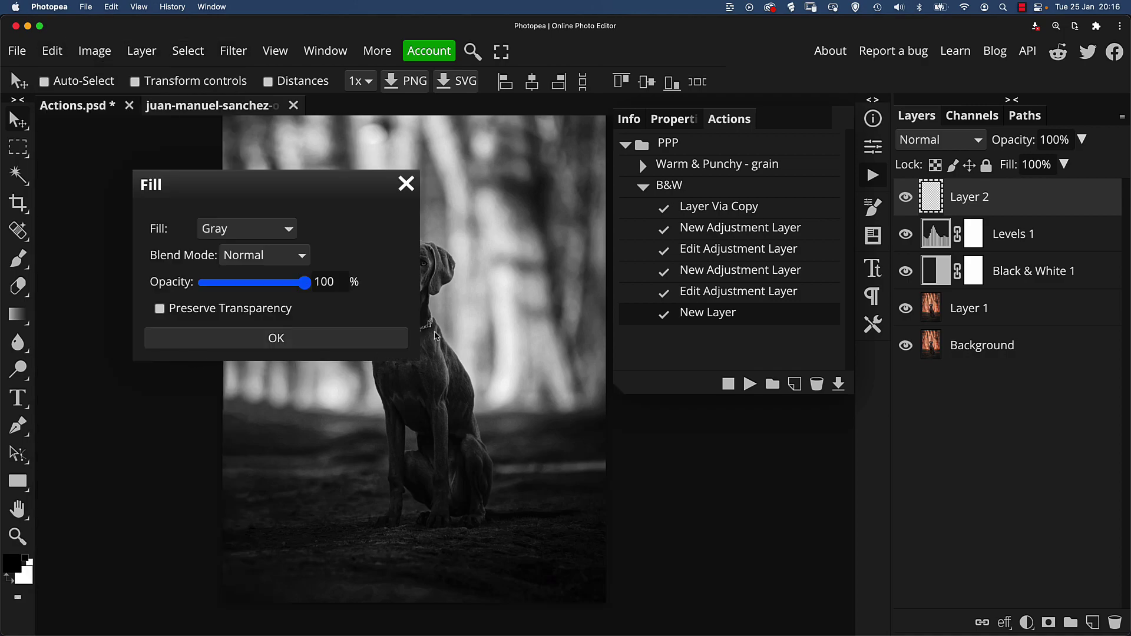
{"action": "left_click", "coordinate": [286, 341]}
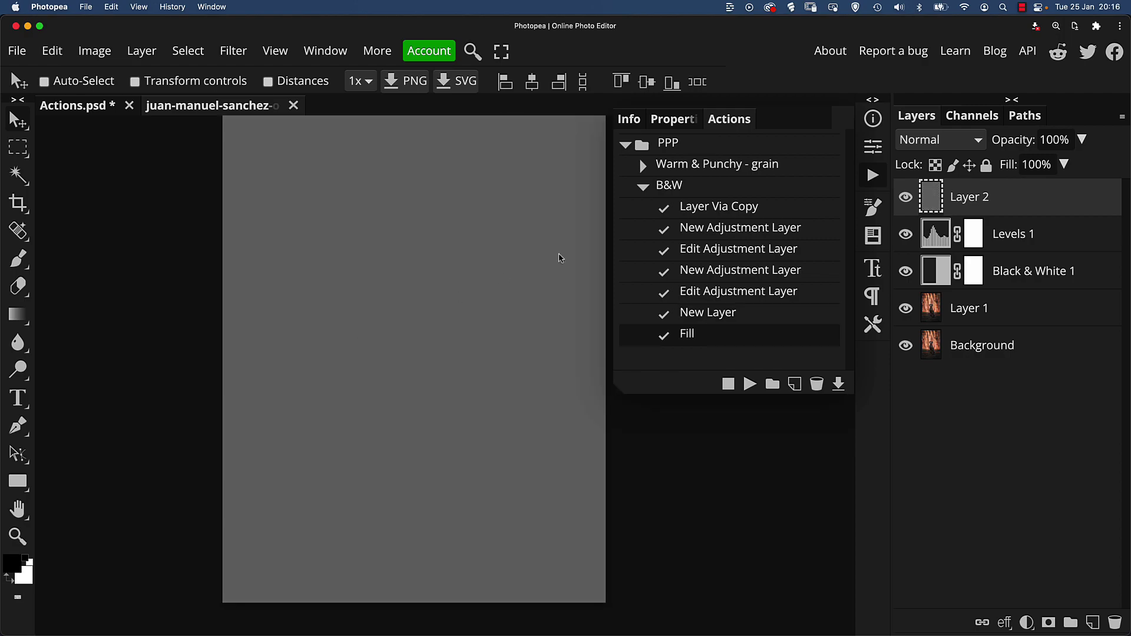
{"action": "left_click", "coordinate": [931, 140]}
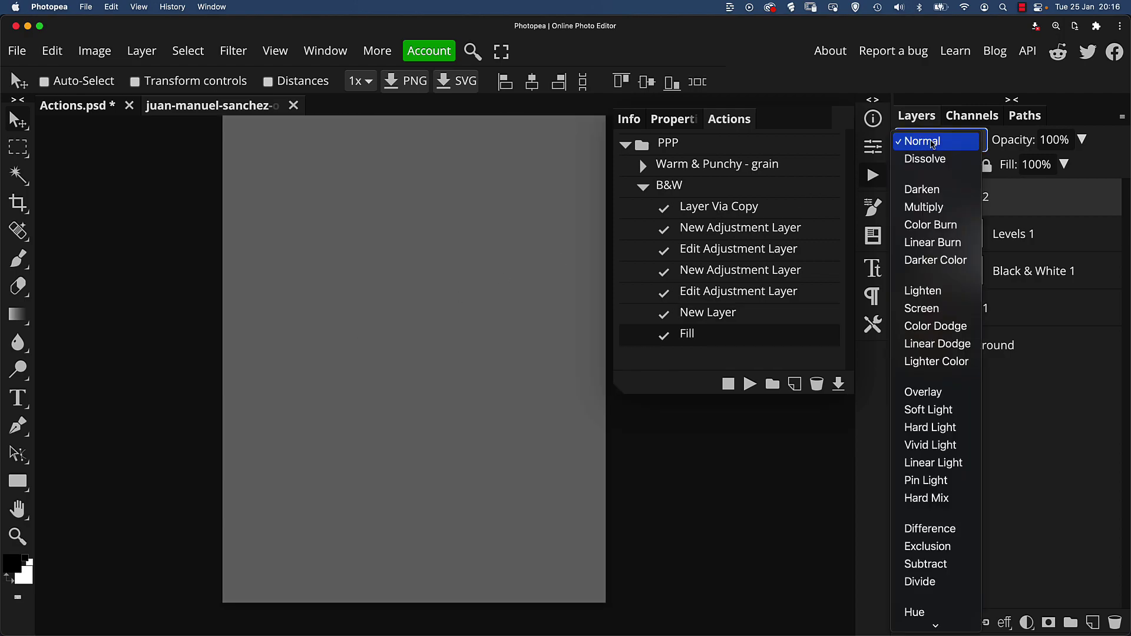
{"action": "left_click", "coordinate": [929, 409]}
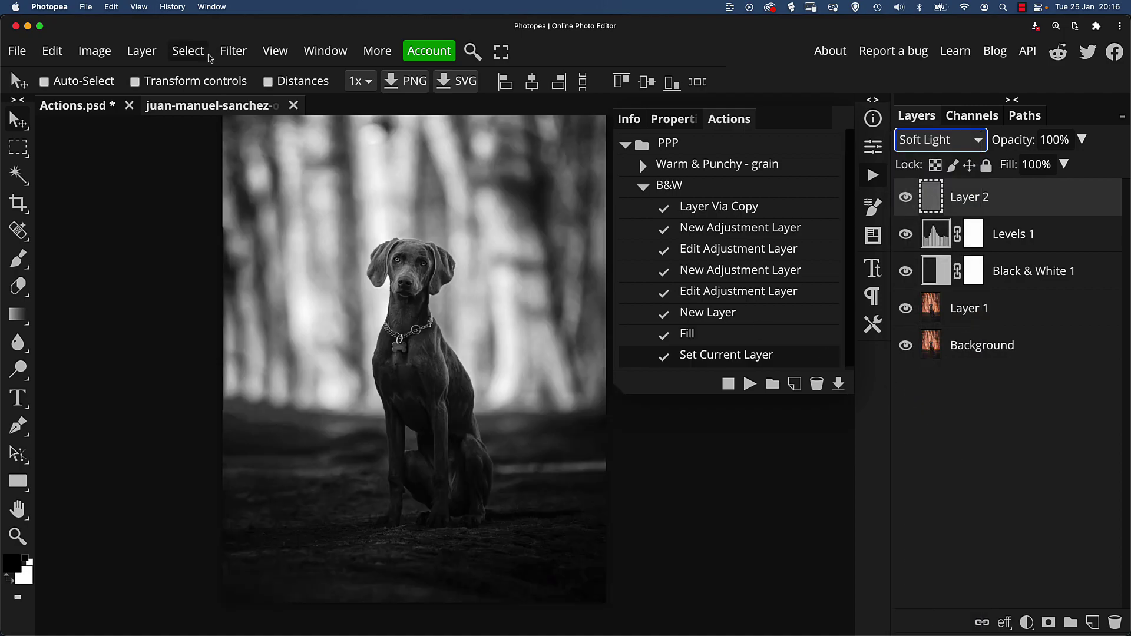
Apply the Add Noise filter to the gray layer with Uniform distribution, Monochromatic on and the amount raised slightly
{"action": "left_click", "coordinate": [233, 50]}
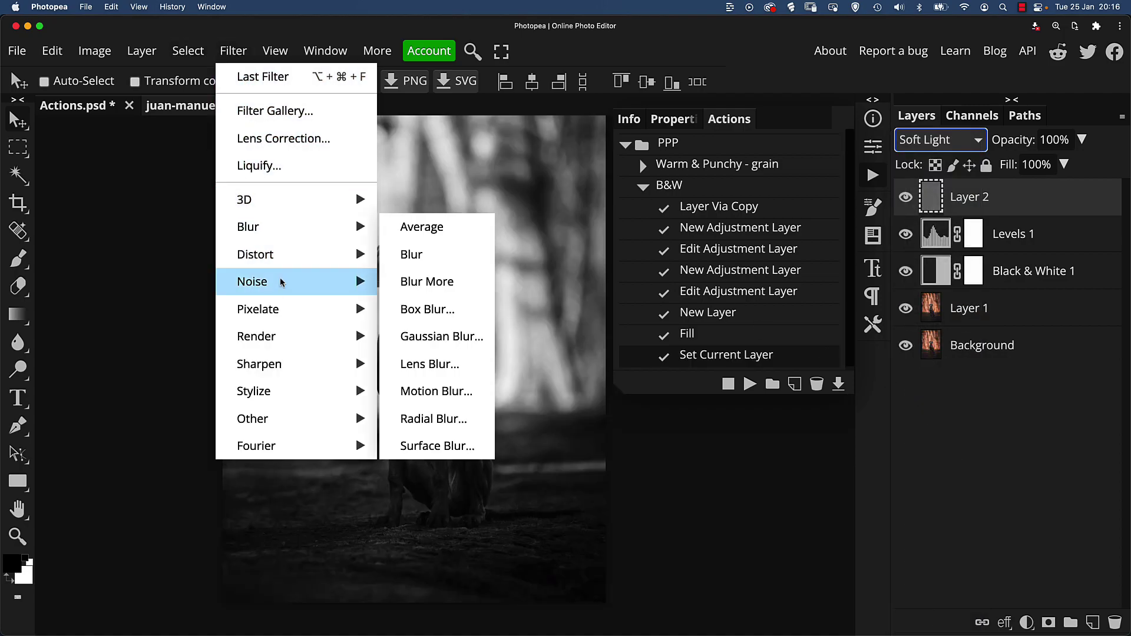
{"action": "mouse_move", "coordinate": [283, 281]}
{"action": "left_click", "coordinate": [421, 283]}
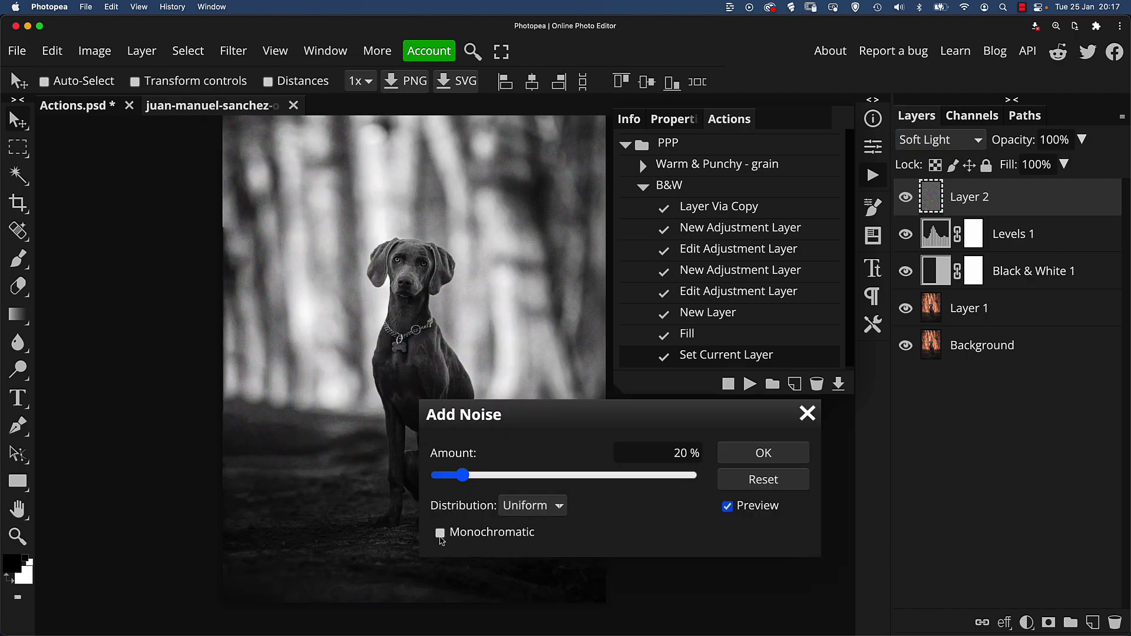
{"action": "left_click", "coordinate": [440, 534]}
{"action": "left_click_drag", "start_coordinate": [466, 478], "coordinate": [469, 478]}
{"action": "left_click", "coordinate": [761, 455]}
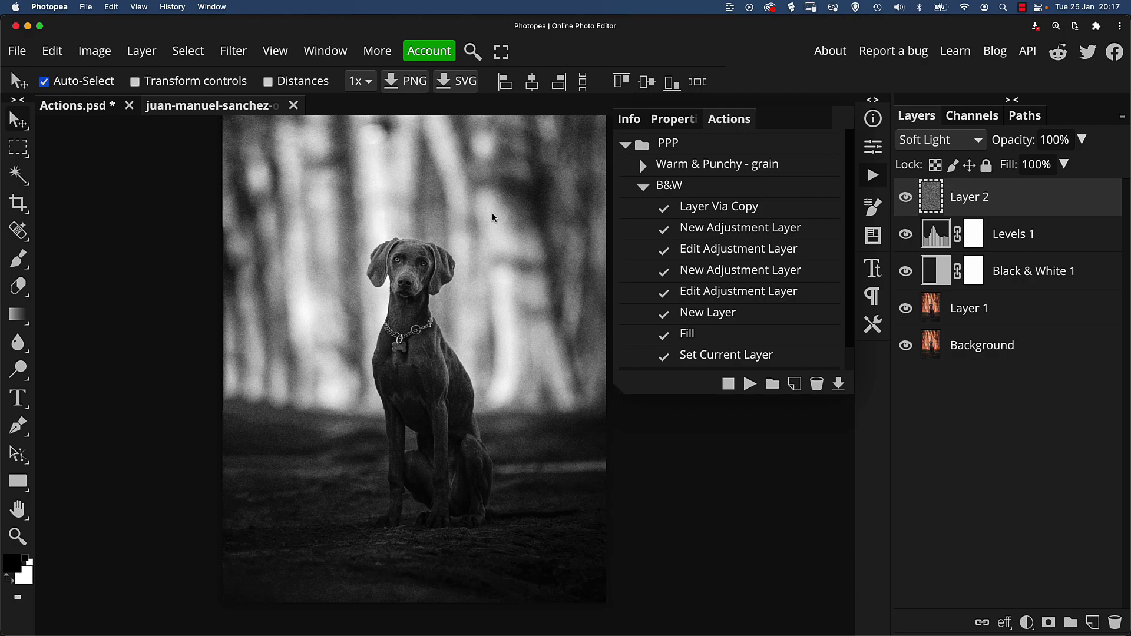
Scale the noise layer to 110% in width and height, and stop recording the B&W action
{"action": "key", "text": "ctrl+t"}
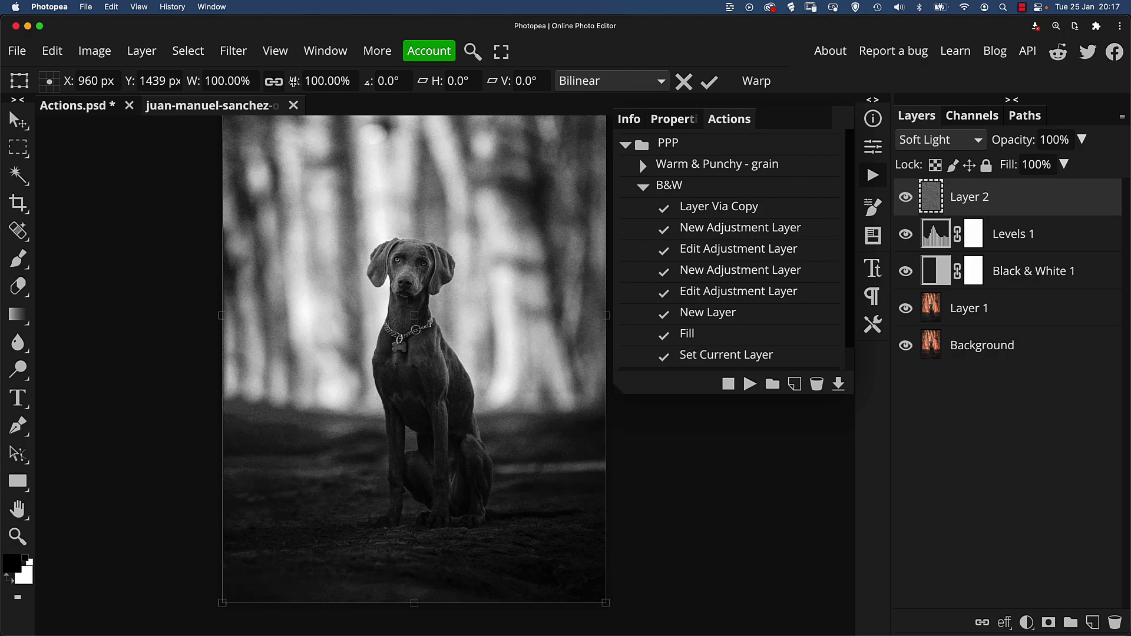
{"action": "left_click_drag", "start_coordinate": [294, 82], "coordinate": [299, 82]}
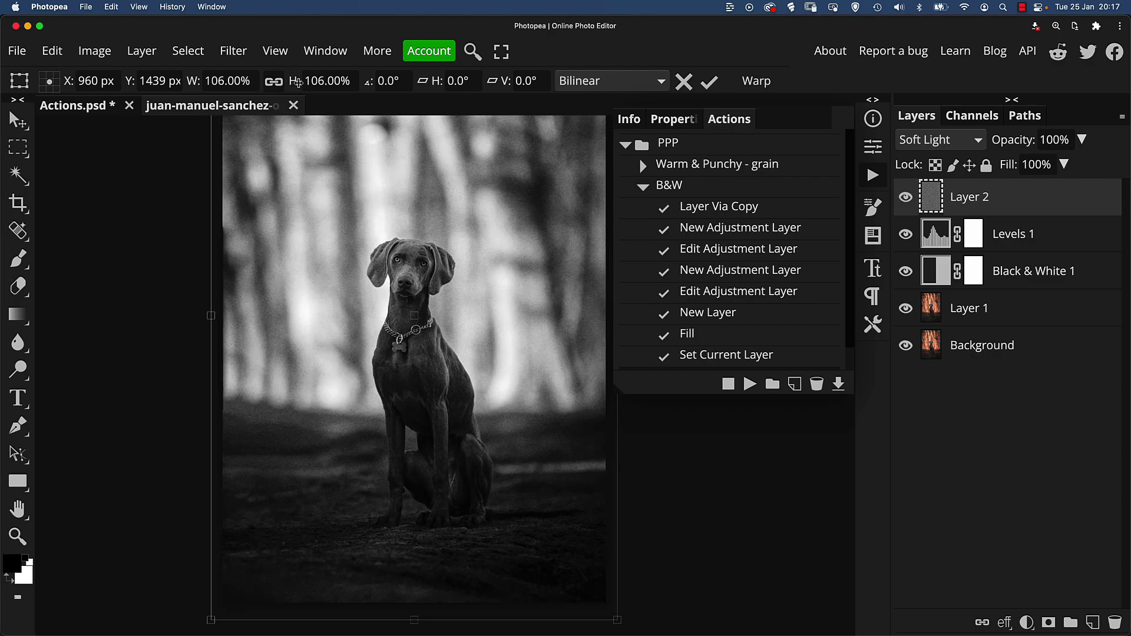
{"action": "left_click_drag", "start_coordinate": [300, 82], "coordinate": [302, 83]}
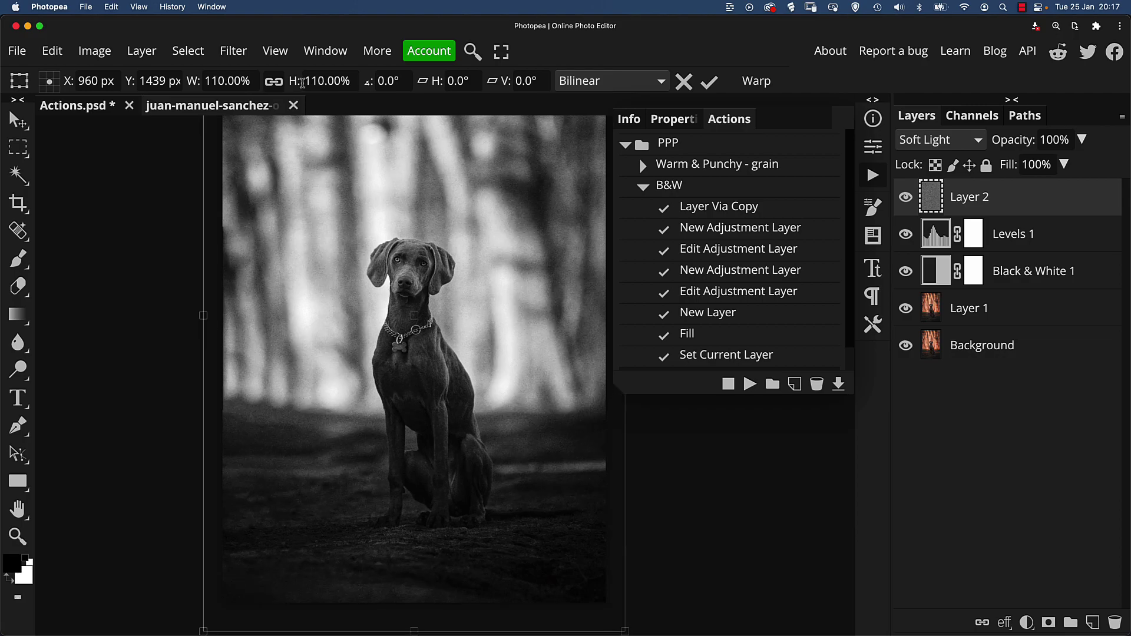
{"action": "key", "text": "Return"}
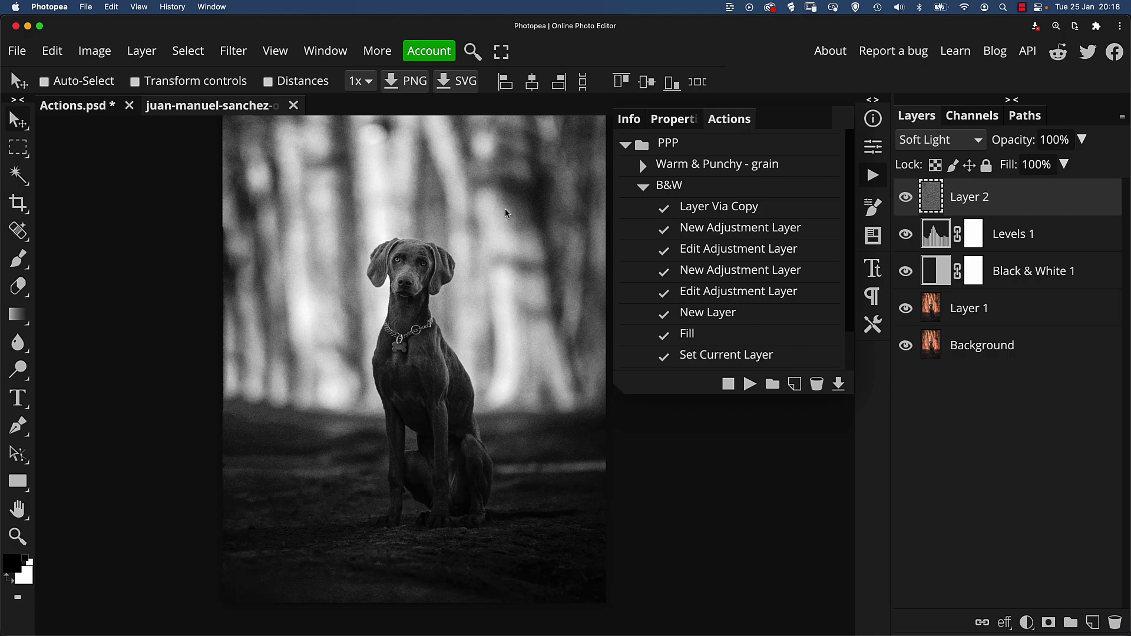
{"action": "left_click", "coordinate": [728, 385]}
Delete all layers above Background in the dog photo and play the B&W action on it
{"action": "left_click", "coordinate": [931, 311]}
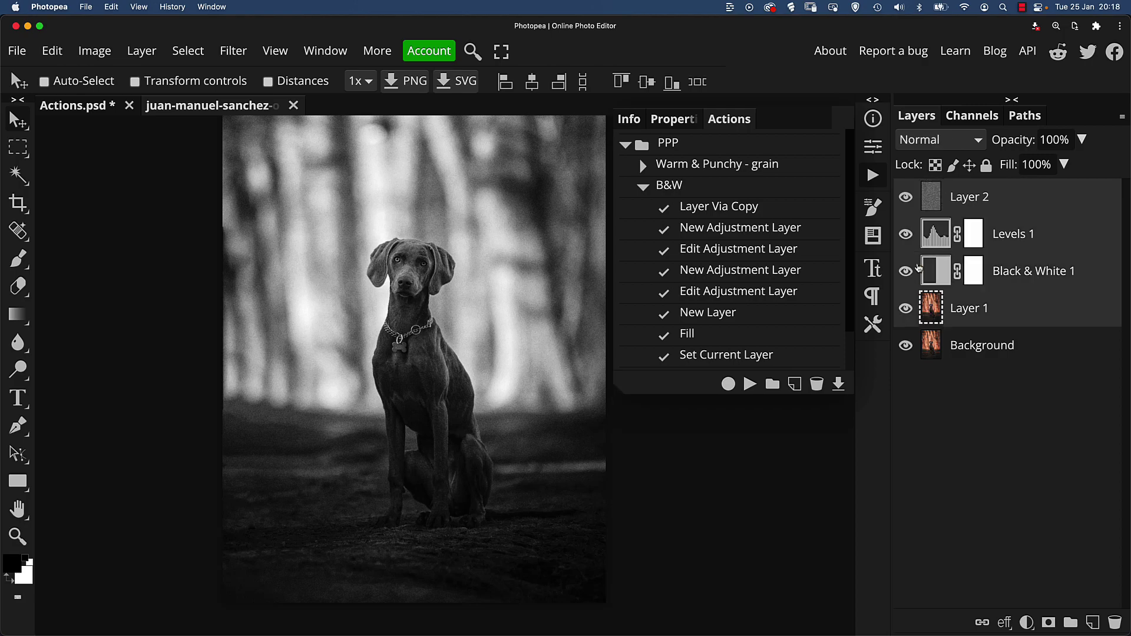
{"action": "key", "text": "Delete"}
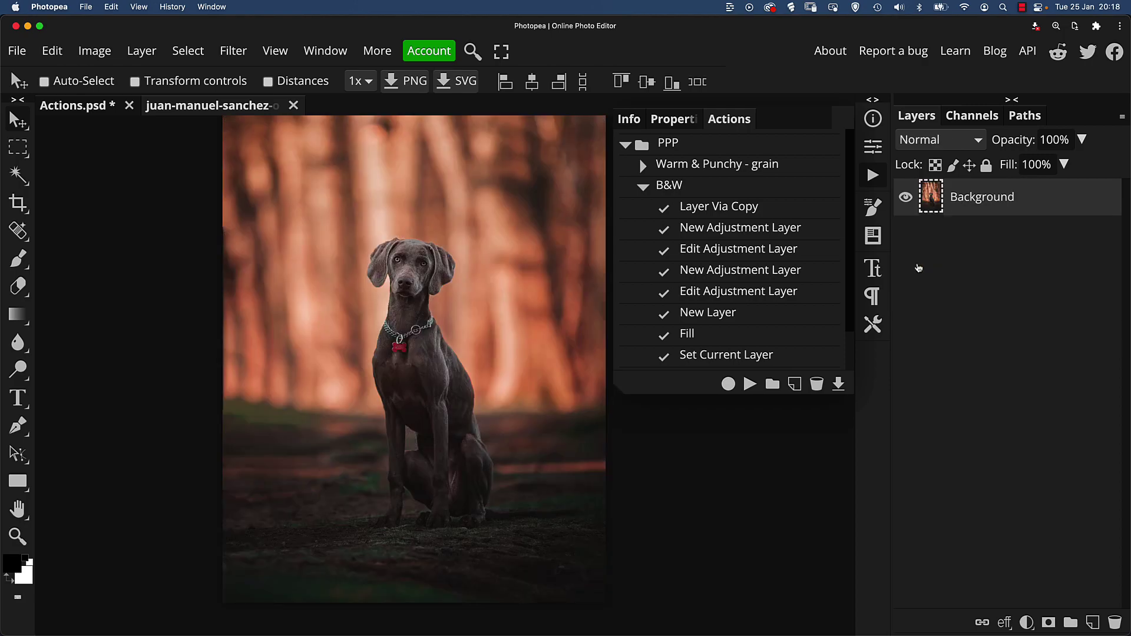
{"action": "left_click", "coordinate": [684, 188]}
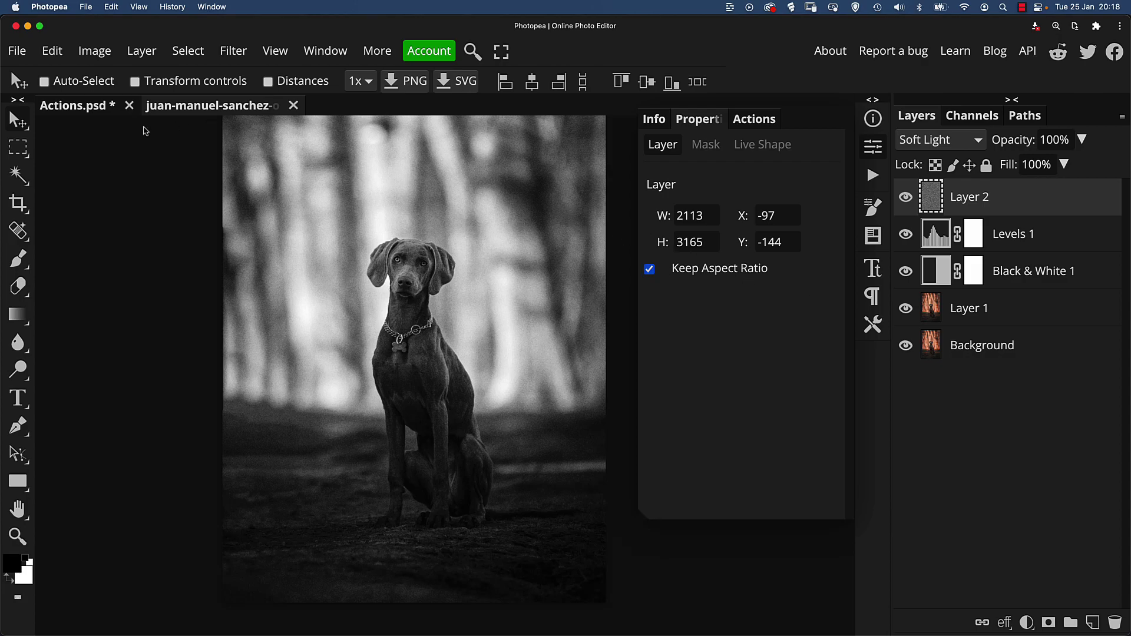
Switch to the portrait in Actions.psd and play the B&W action on it
{"action": "left_click", "coordinate": [84, 108]}
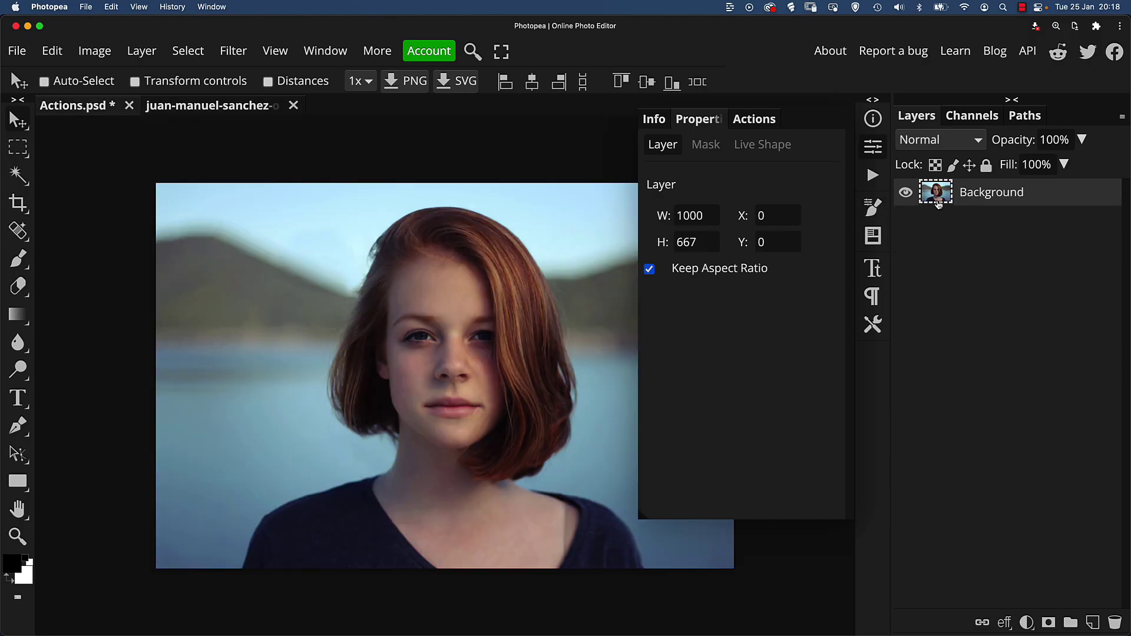
{"action": "left_click", "coordinate": [742, 120]}
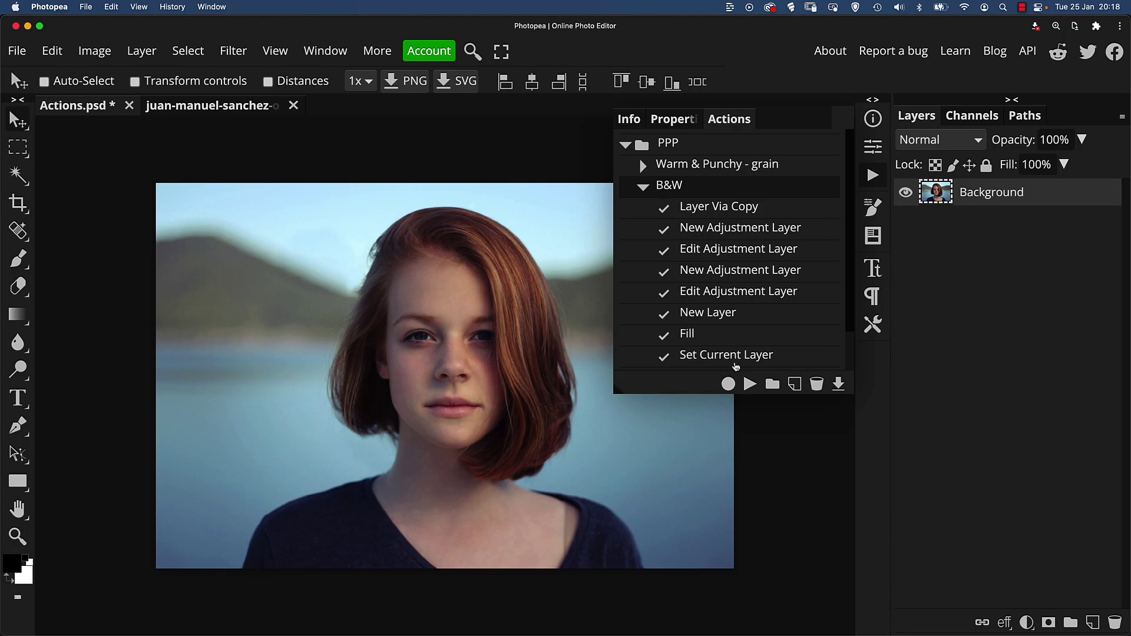
{"action": "left_click", "coordinate": [750, 384]}
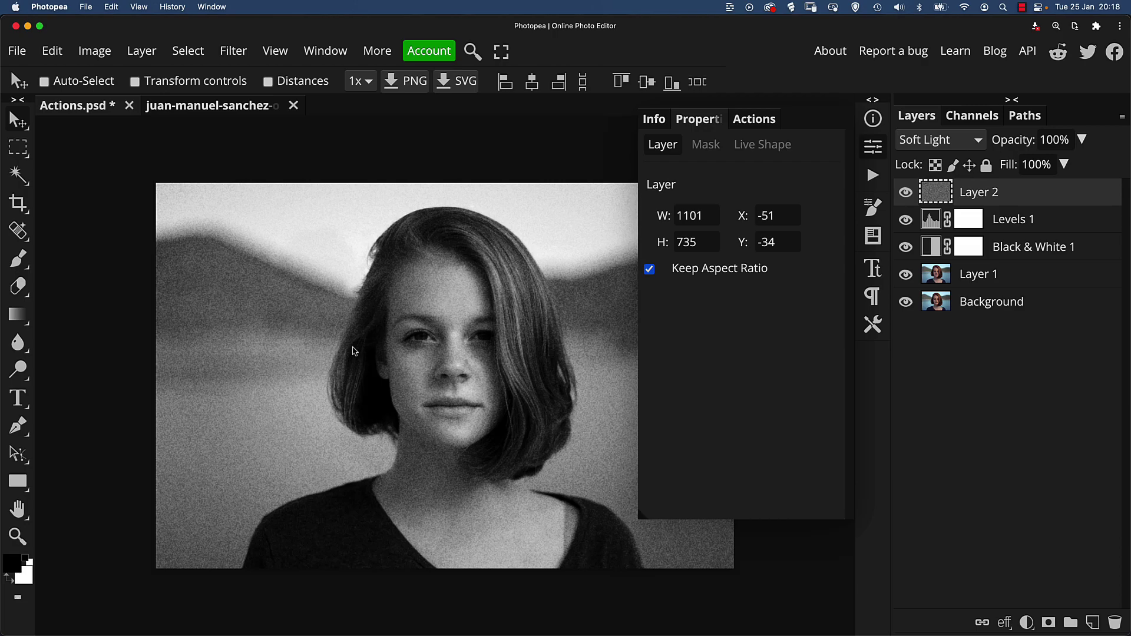
Return to the dog photo and resume recording the B&W action after its Free Transform step
{"action": "left_click", "coordinate": [228, 111]}
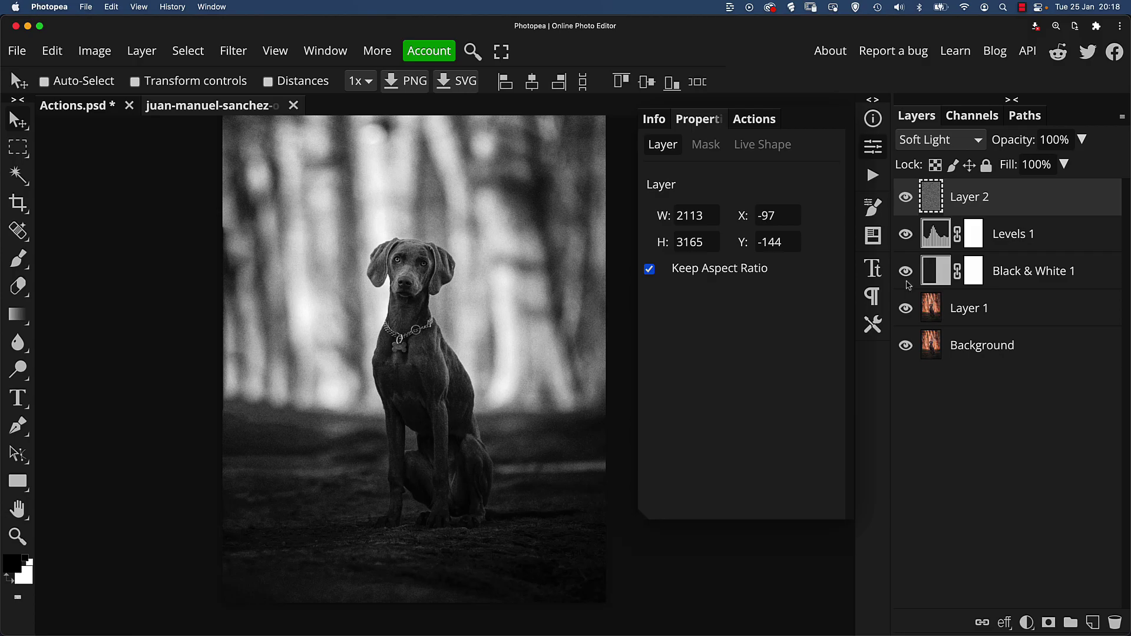
{"action": "left_click", "coordinate": [775, 121]}
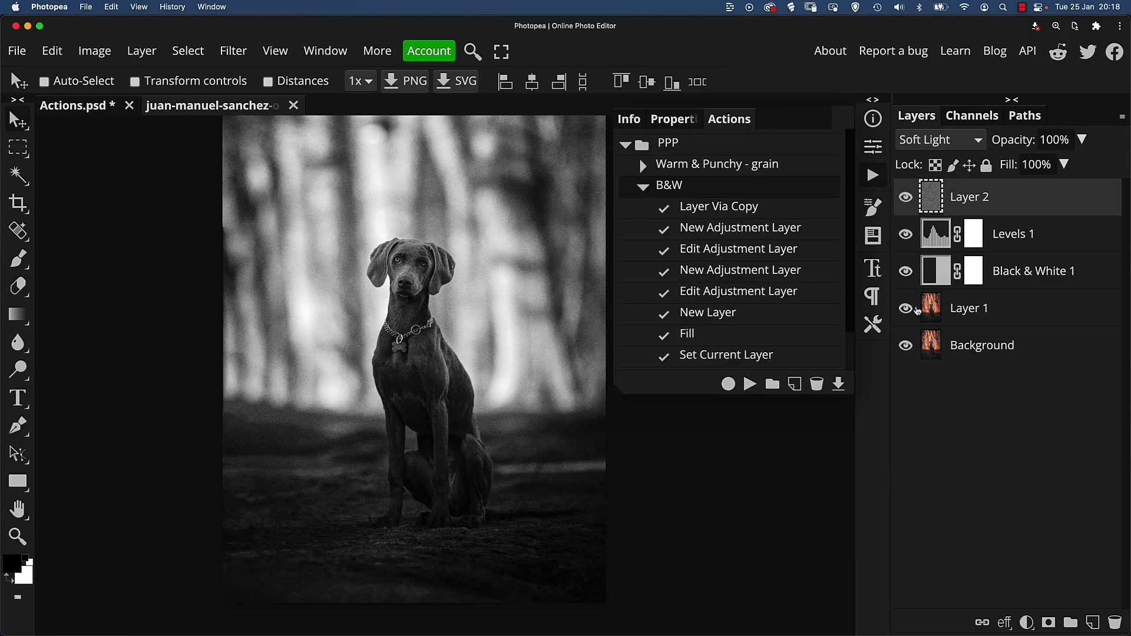
{"action": "scroll", "coordinate": [852, 308], "scroll_direction": "down", "scroll_amount": 2}
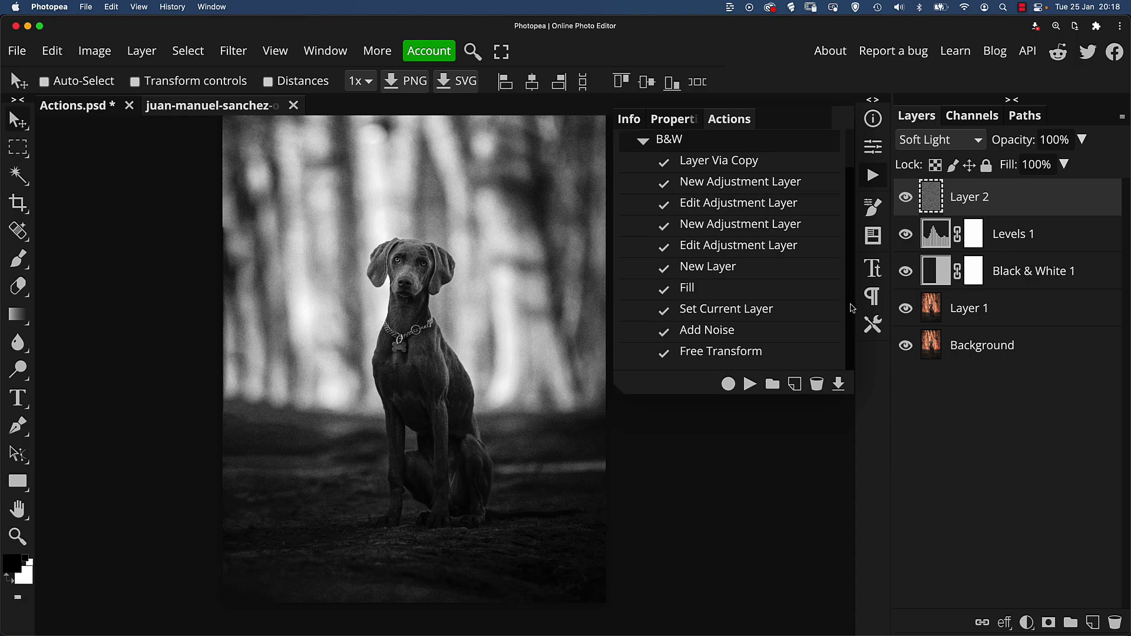
{"action": "left_click", "coordinate": [744, 354]}
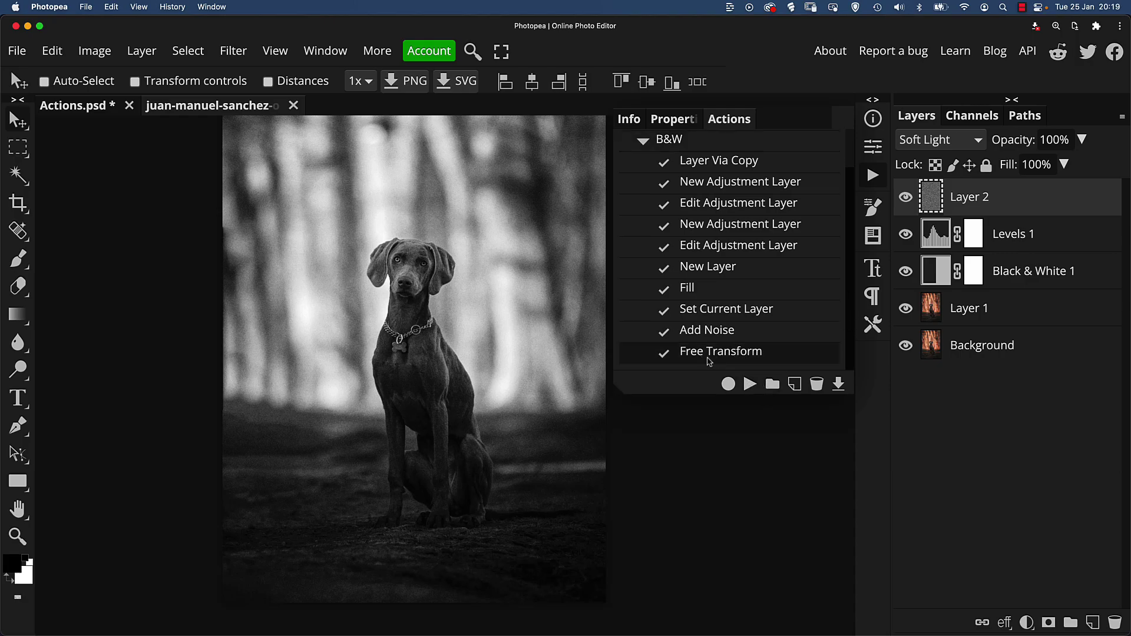
{"action": "left_click", "coordinate": [729, 384]}
Group the layers from Layer 2 down to Layer 1, rename the folder B&W and stop recording
{"action": "left_click", "coordinate": [935, 314]}
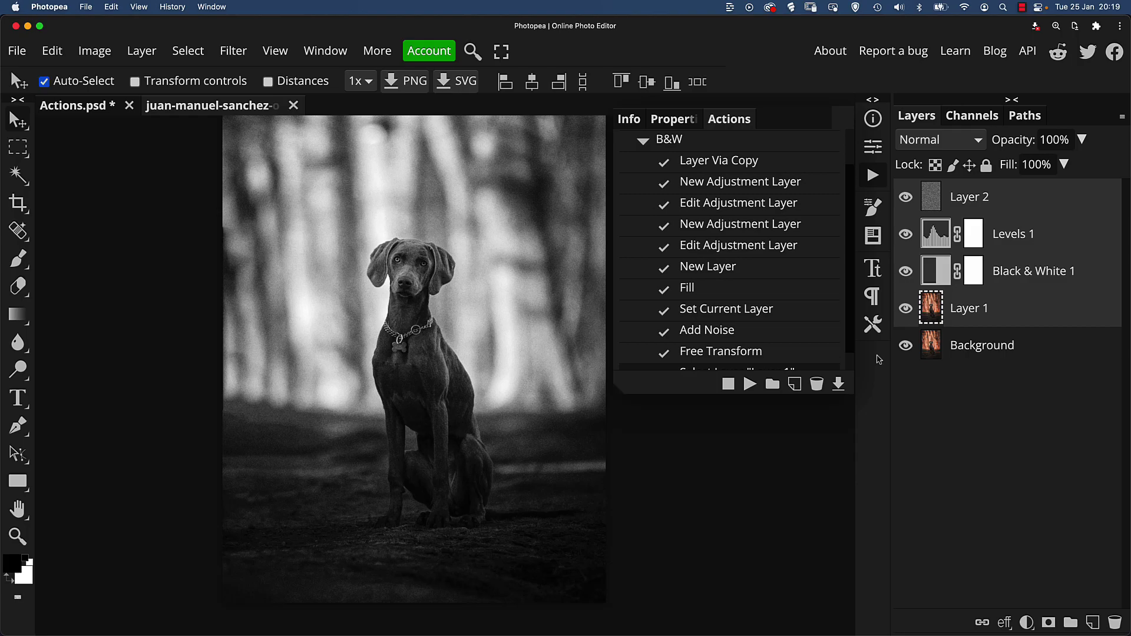
{"action": "key", "text": "ctrl+g"}
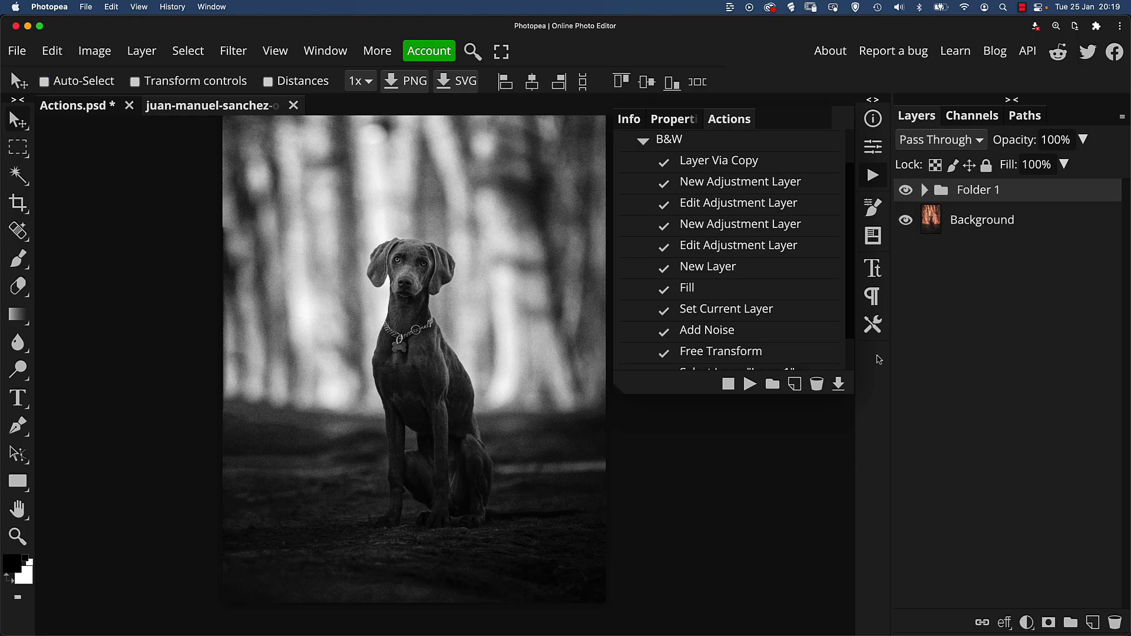
{"action": "double_click", "coordinate": [982, 192]}
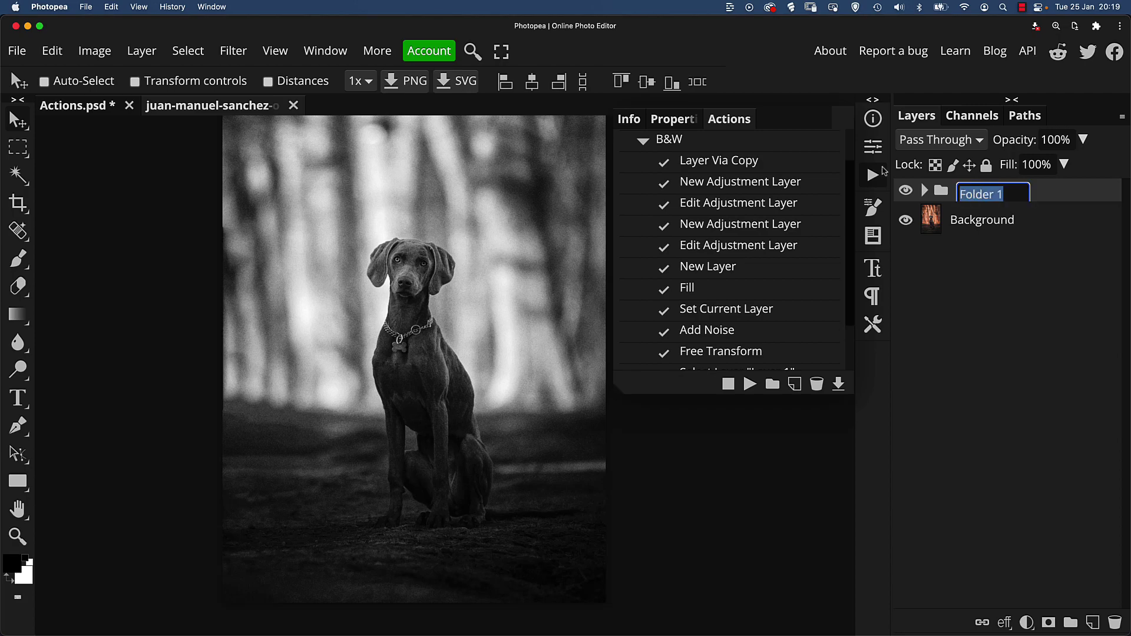
{"action": "type", "text": "B&W"}
{"action": "key", "text": "Return"}
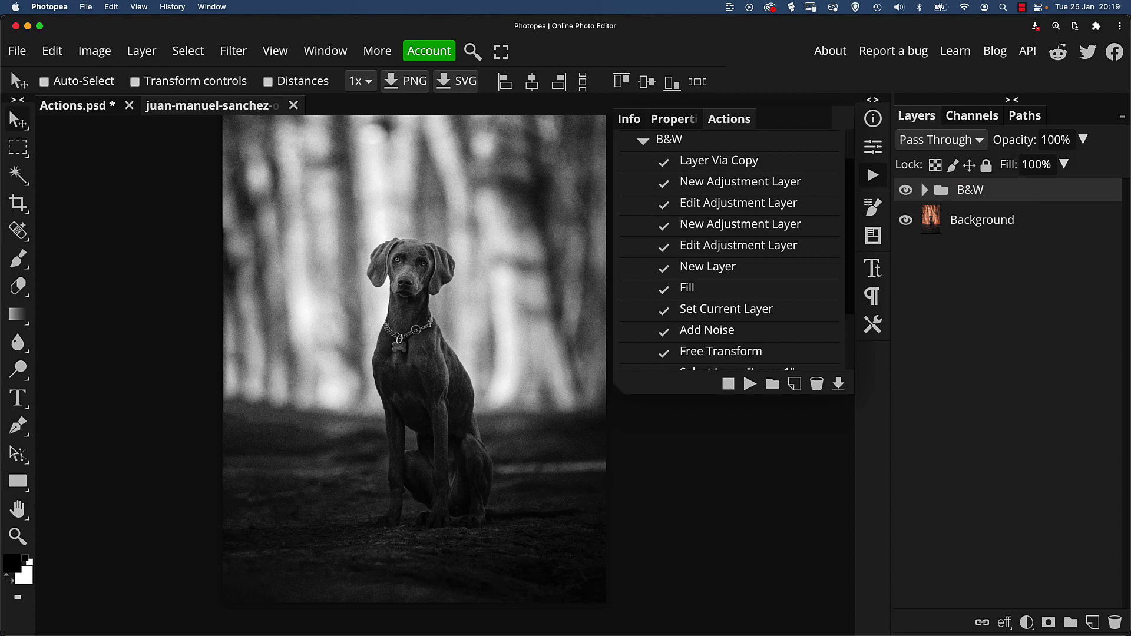
{"action": "left_click", "coordinate": [729, 383]}
Delete the B&W folder, replay the B&W action on the dog photo, and inspect the recreated folder and the recorded steps
{"action": "key", "text": "Delete"}
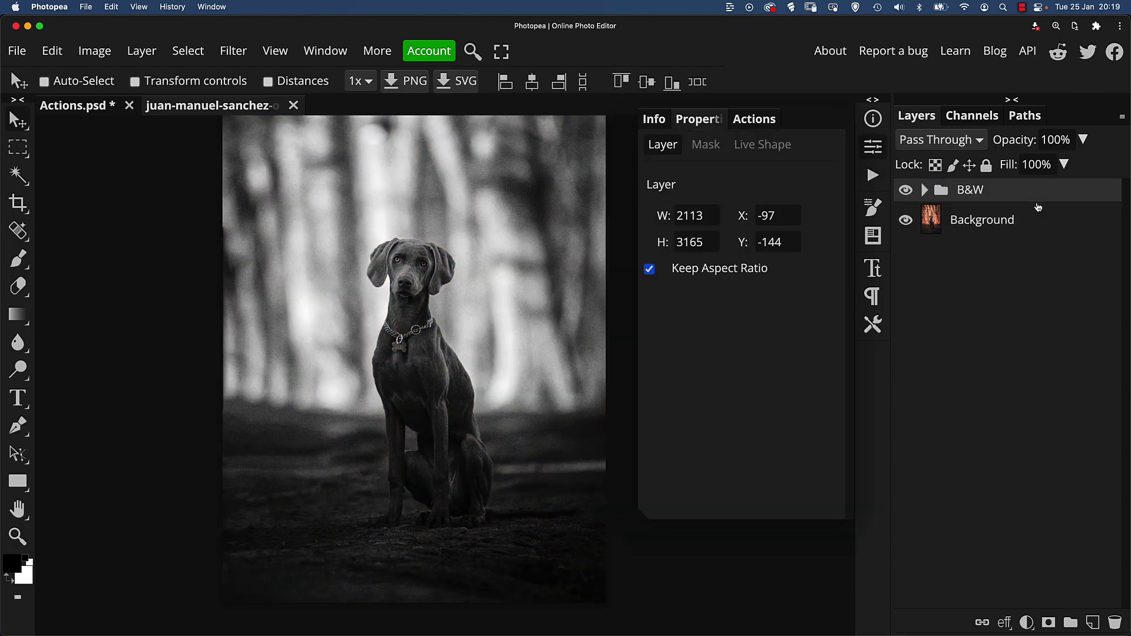
{"action": "left_click", "coordinate": [925, 189]}
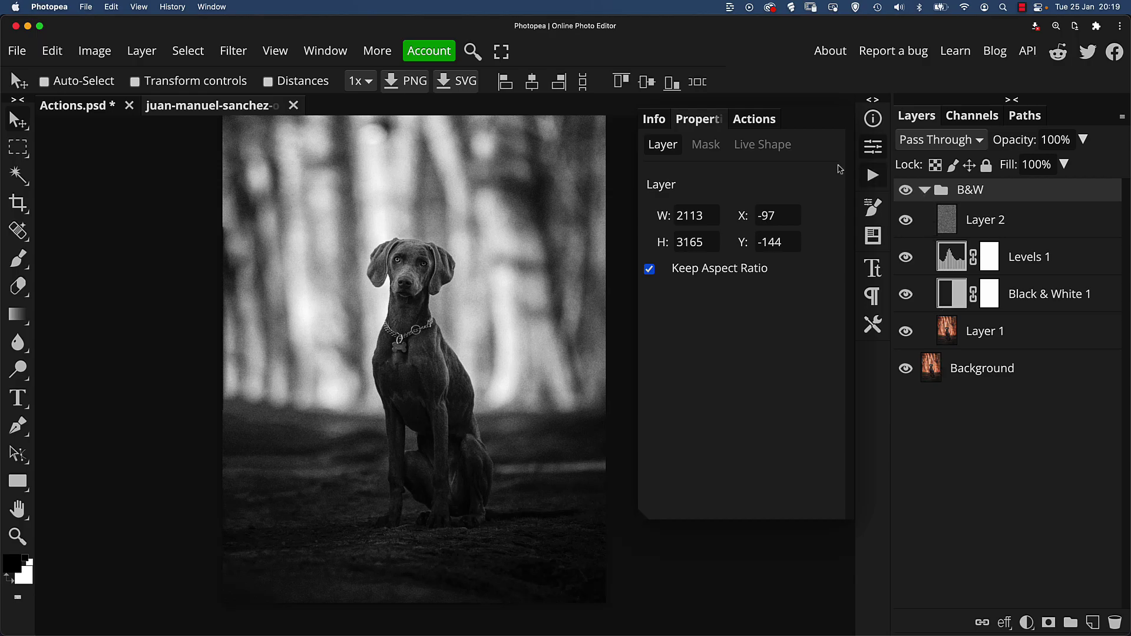
{"action": "left_click", "coordinate": [769, 122]}
{"action": "left_click_drag", "start_coordinate": [851, 194], "coordinate": [857, 294]}
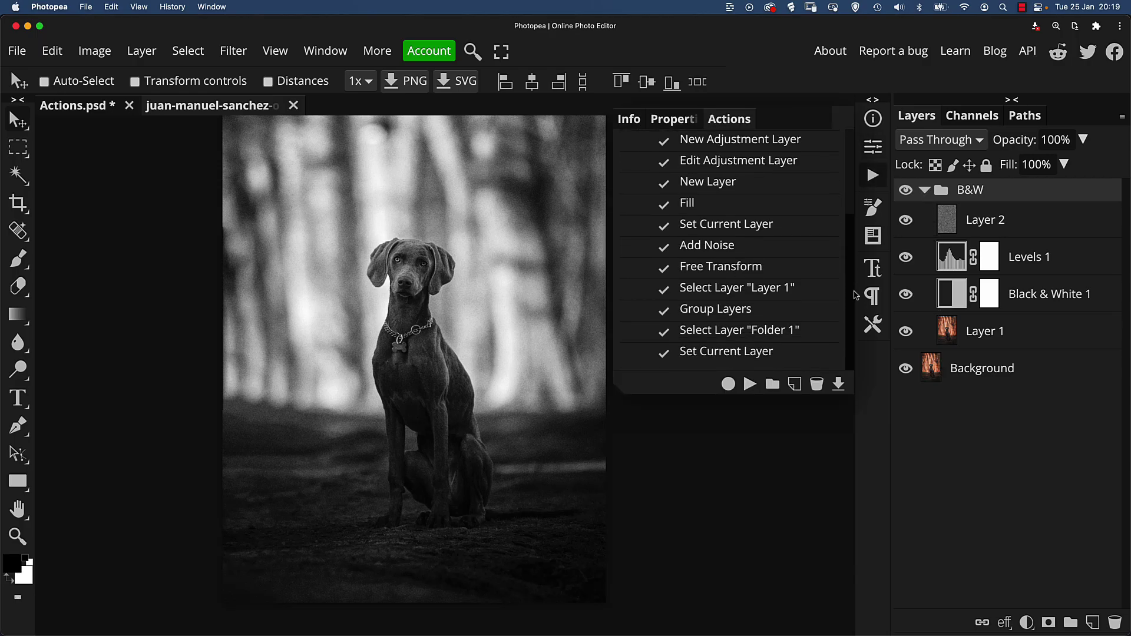
Review the individual layers in the B&W folder on the dog photo and delete the whole folder
{"action": "left_click", "coordinate": [1011, 226]}
{"action": "left_click", "coordinate": [1030, 259]}
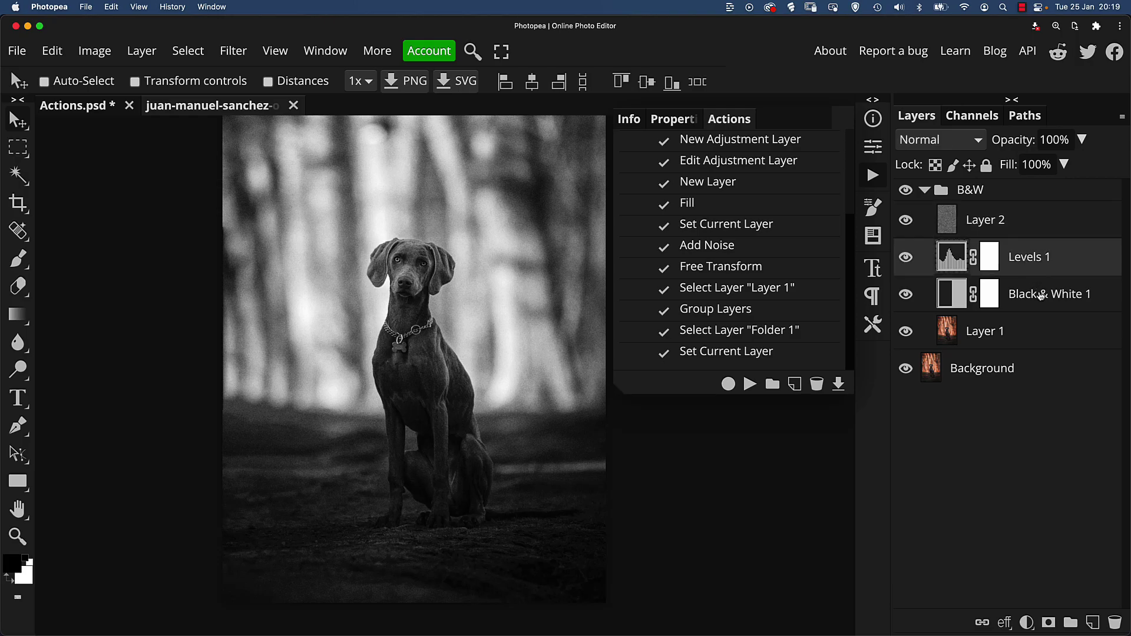
{"action": "left_click", "coordinate": [1020, 290]}
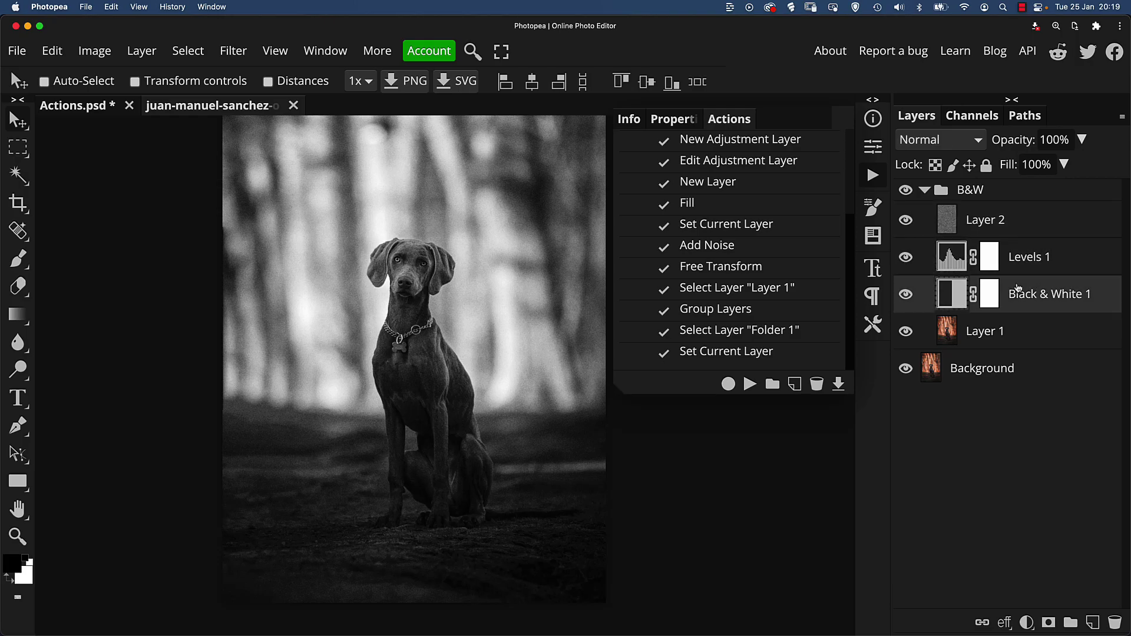
{"action": "left_click", "coordinate": [1038, 262]}
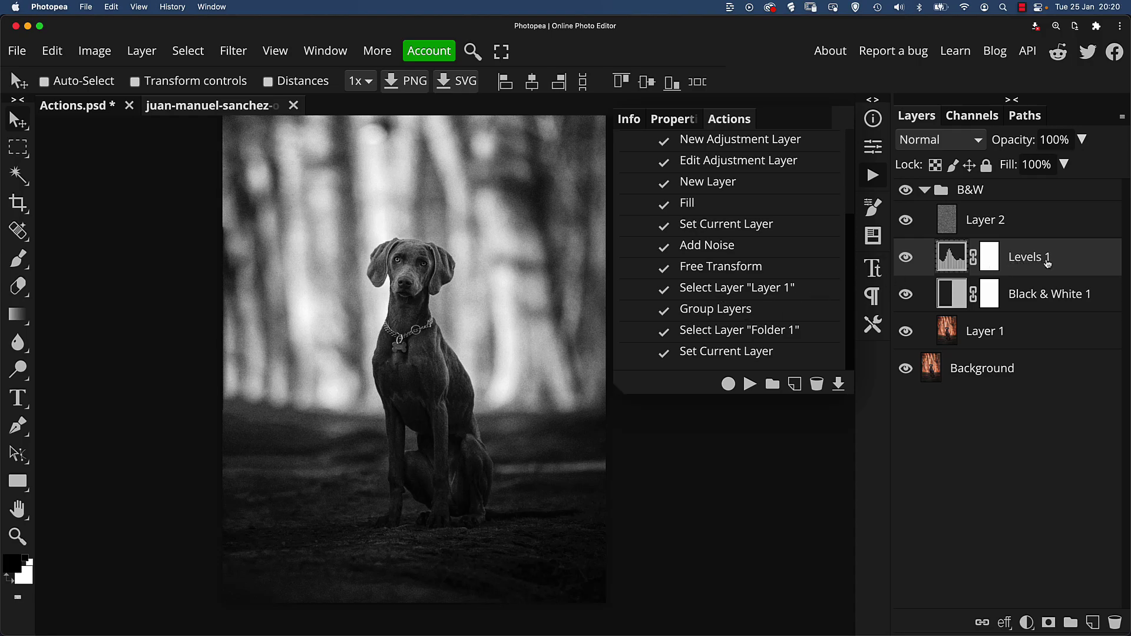
{"action": "left_click", "coordinate": [947, 337]}
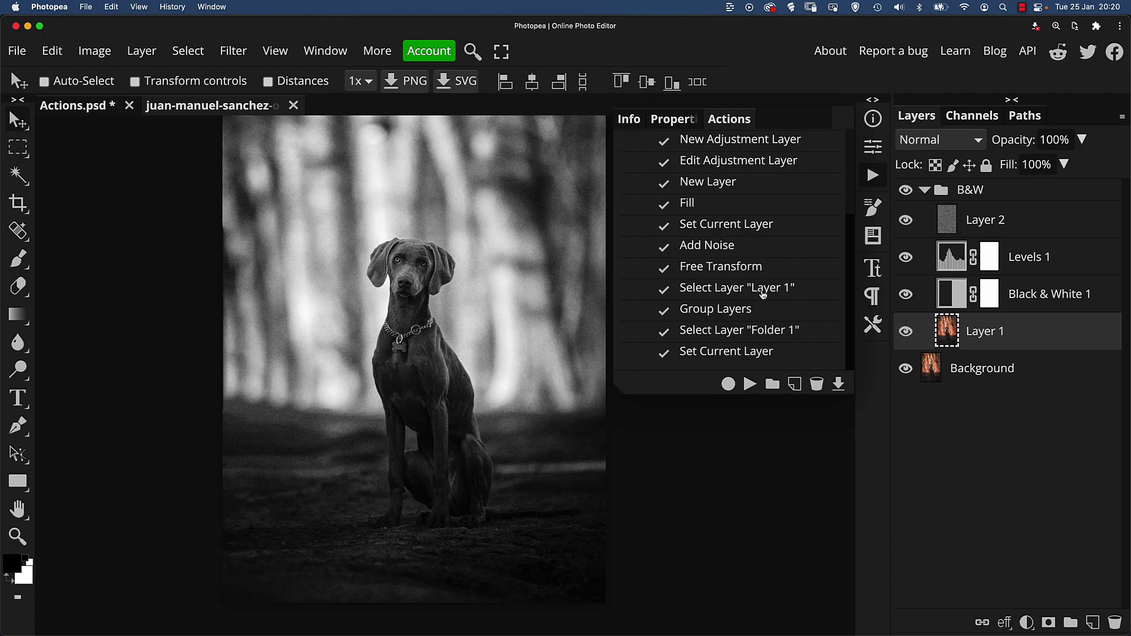
{"action": "left_click", "coordinate": [944, 195]}
{"action": "key", "text": "Delete"}
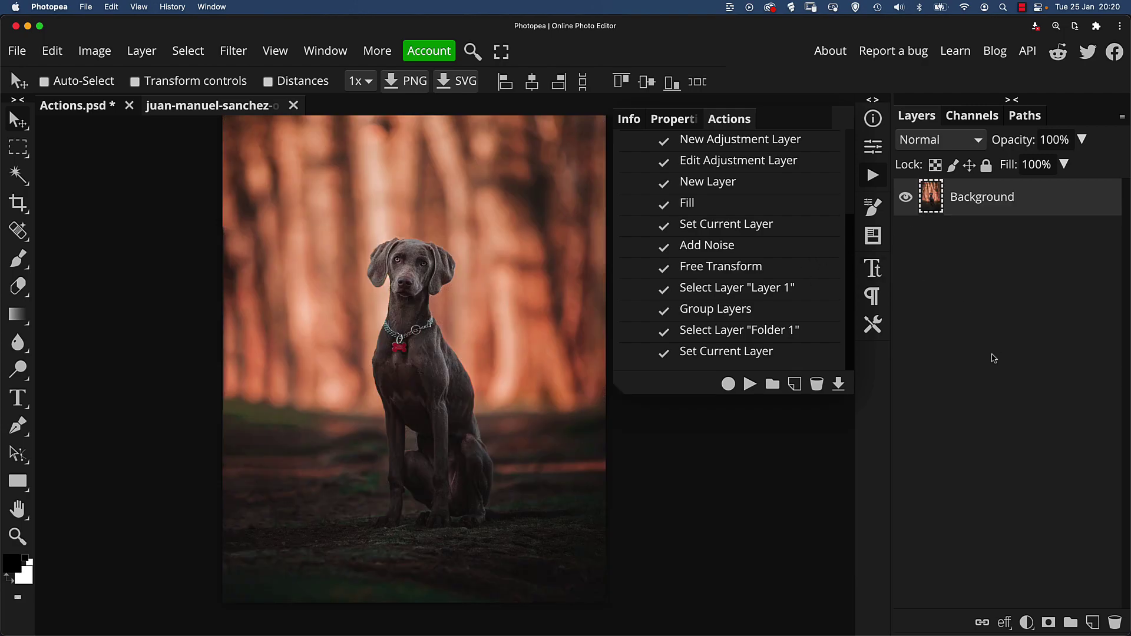
Add an empty layer above Background, replay the B&W action from the Background layer and expand the folder it creates
{"action": "left_click", "coordinate": [1093, 622]}
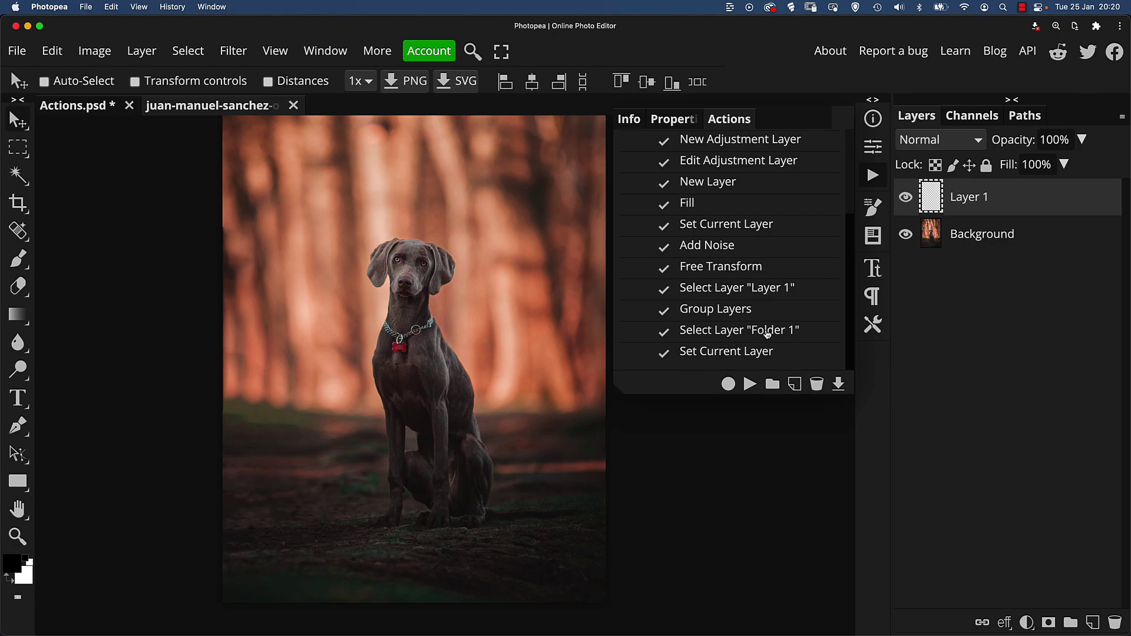
{"action": "left_click", "coordinate": [933, 240]}
{"action": "left_click_drag", "start_coordinate": [852, 251], "coordinate": [851, 153]}
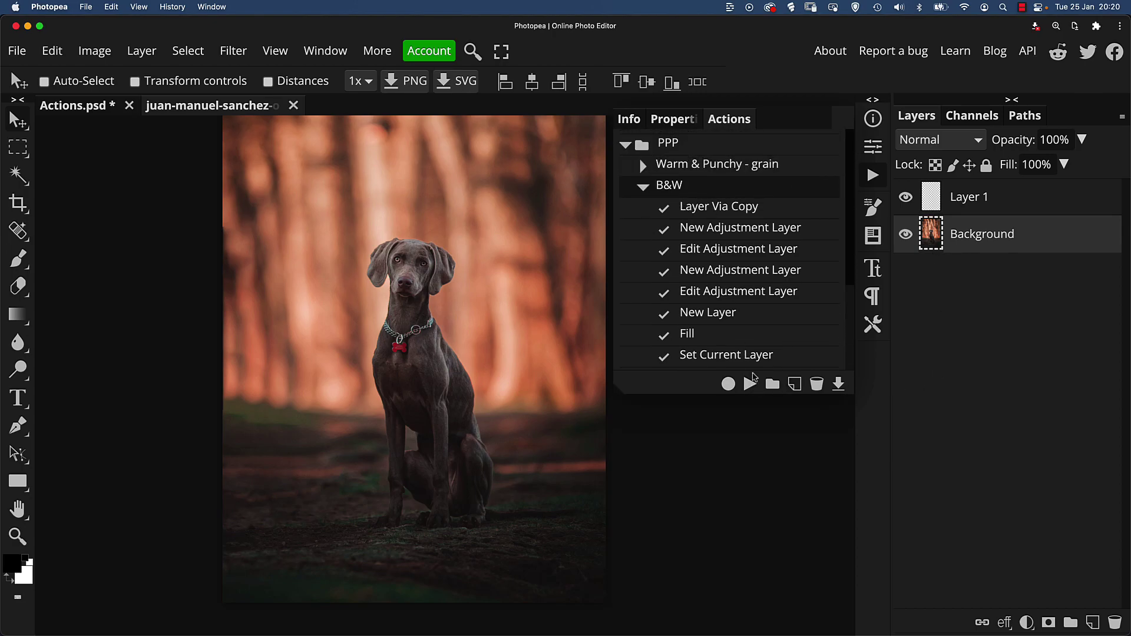
{"action": "left_click", "coordinate": [750, 385]}
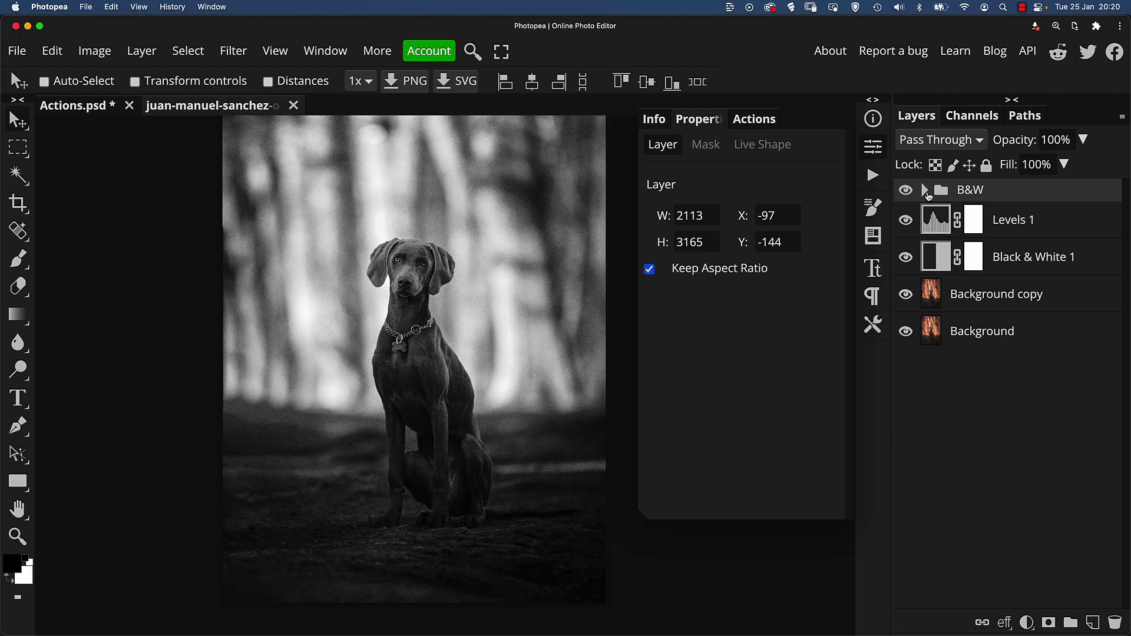
{"action": "left_click", "coordinate": [926, 191]}
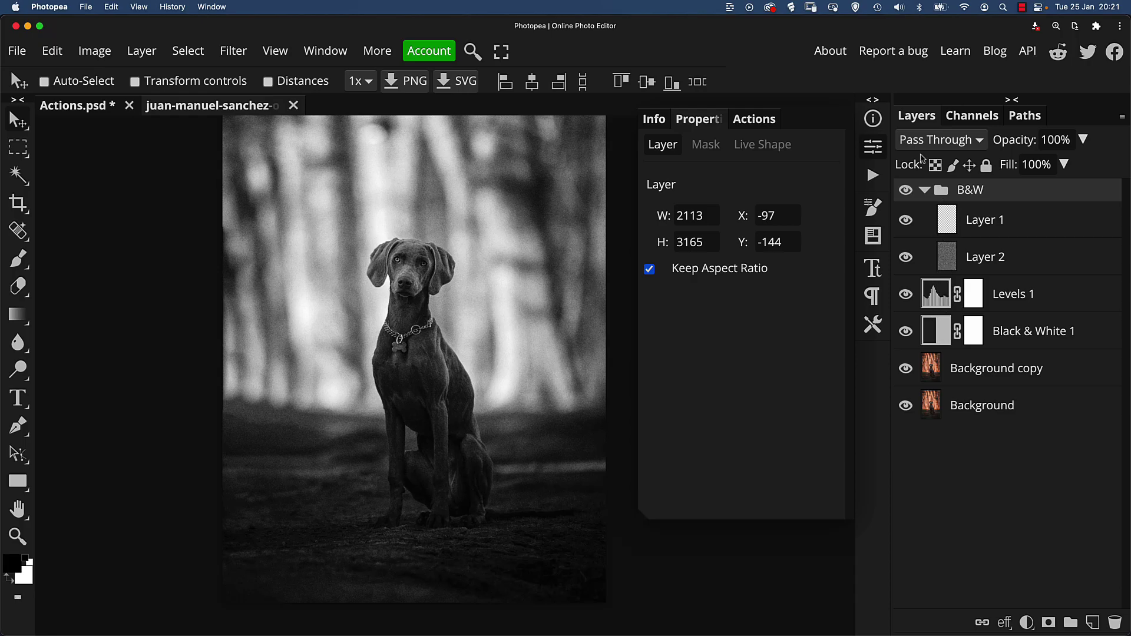
Delete the B&W folder, both adjustment layers and the Background copy so only Background is left
{"action": "key", "text": "Delete"}
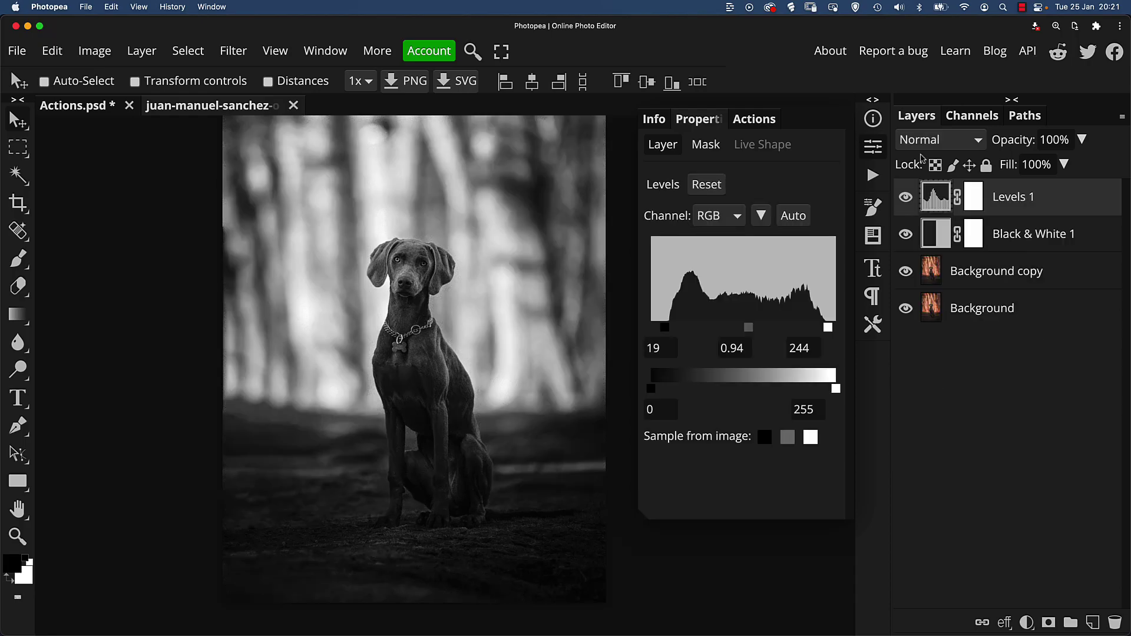
{"action": "left_click", "coordinate": [934, 233]}
{"action": "key", "text": "Delete"}
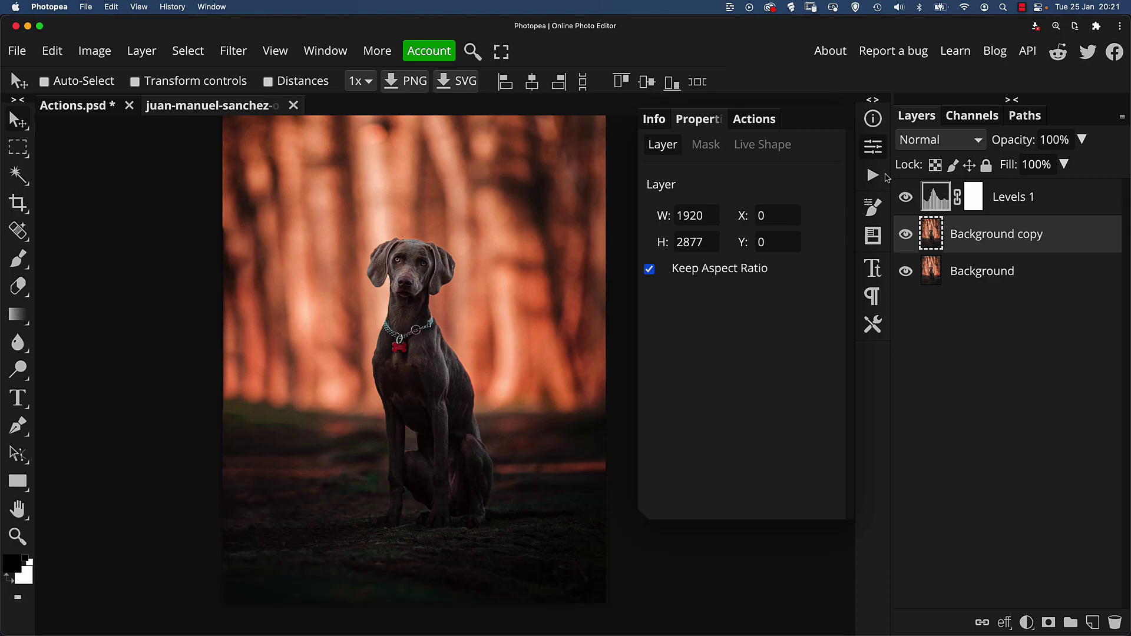
{"action": "left_click", "coordinate": [940, 200]}
{"action": "key", "text": "Delete"}
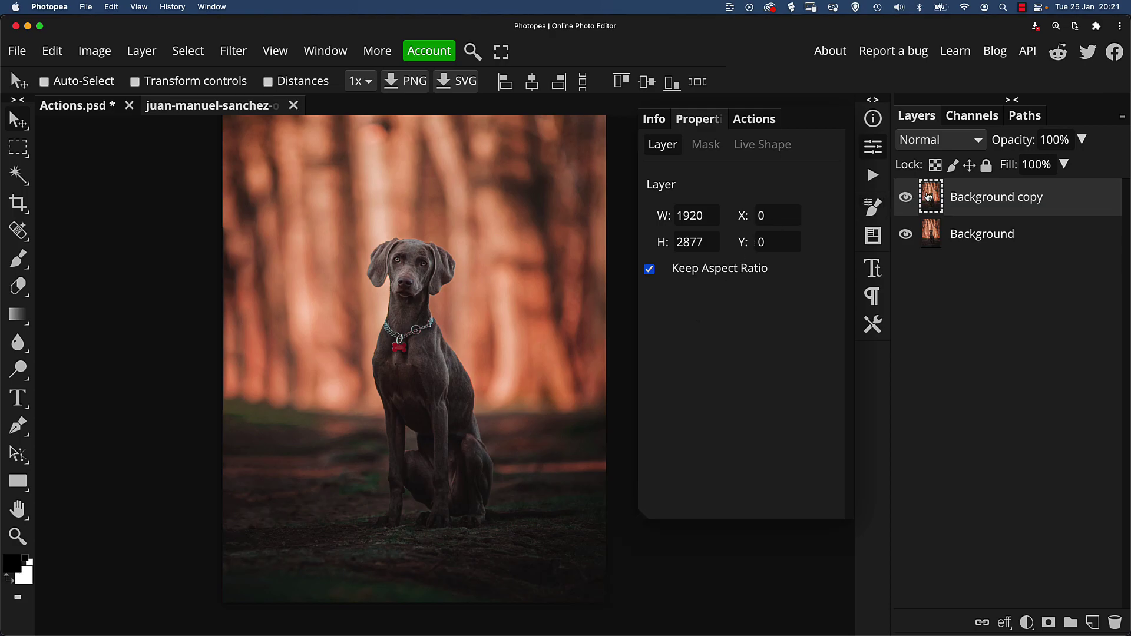
{"action": "key", "text": "Delete"}
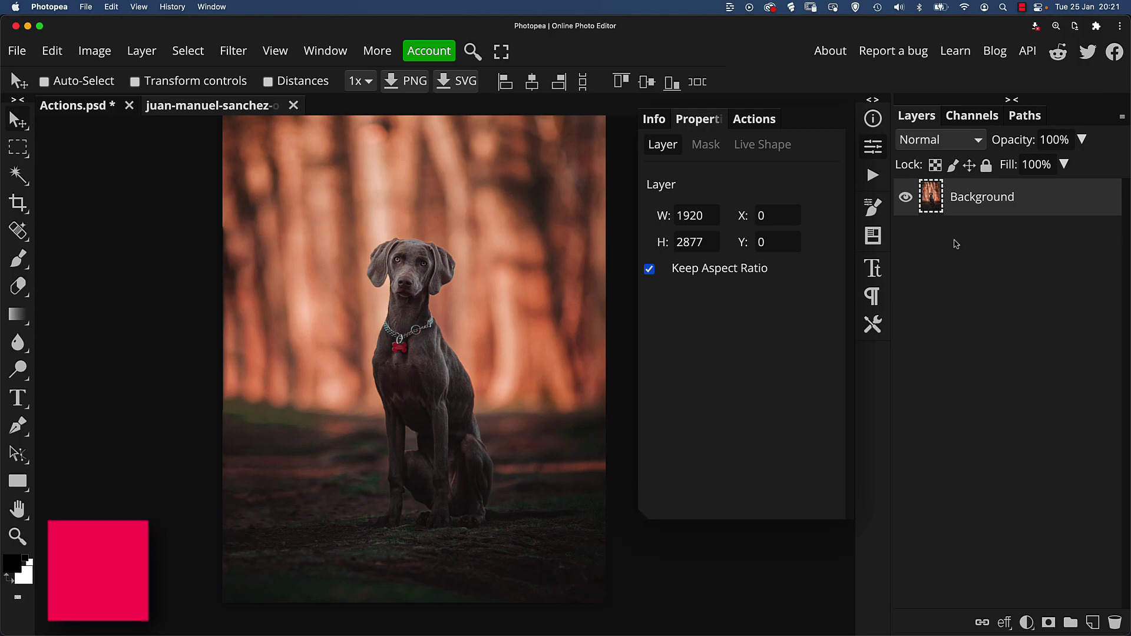
Create a new action in the PPP set and name it Filter Fun
{"action": "left_click", "coordinate": [754, 118]}
{"action": "left_click", "coordinate": [645, 187]}
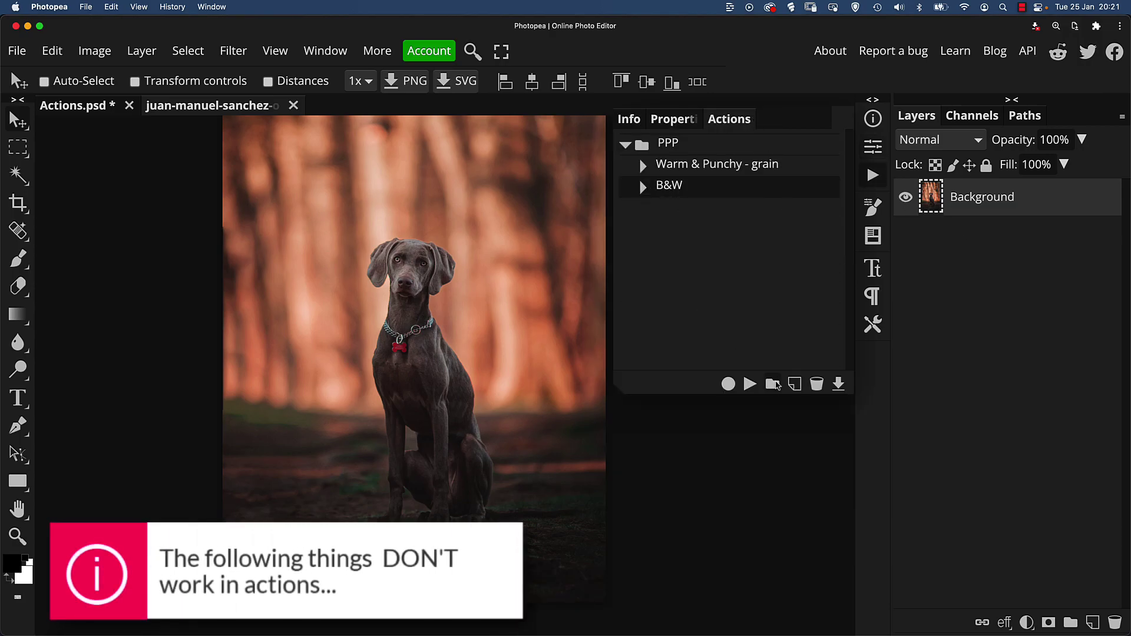
{"action": "left_click", "coordinate": [795, 386]}
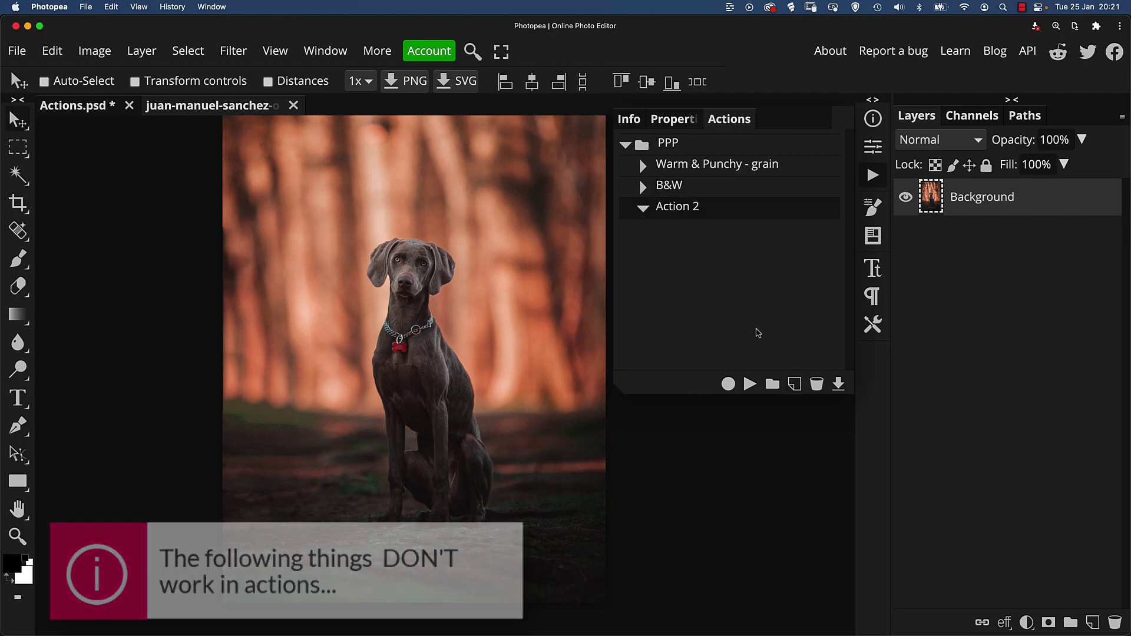
{"action": "double_click", "coordinate": [672, 207]}
{"action": "type", "text": "Filter Fun"}
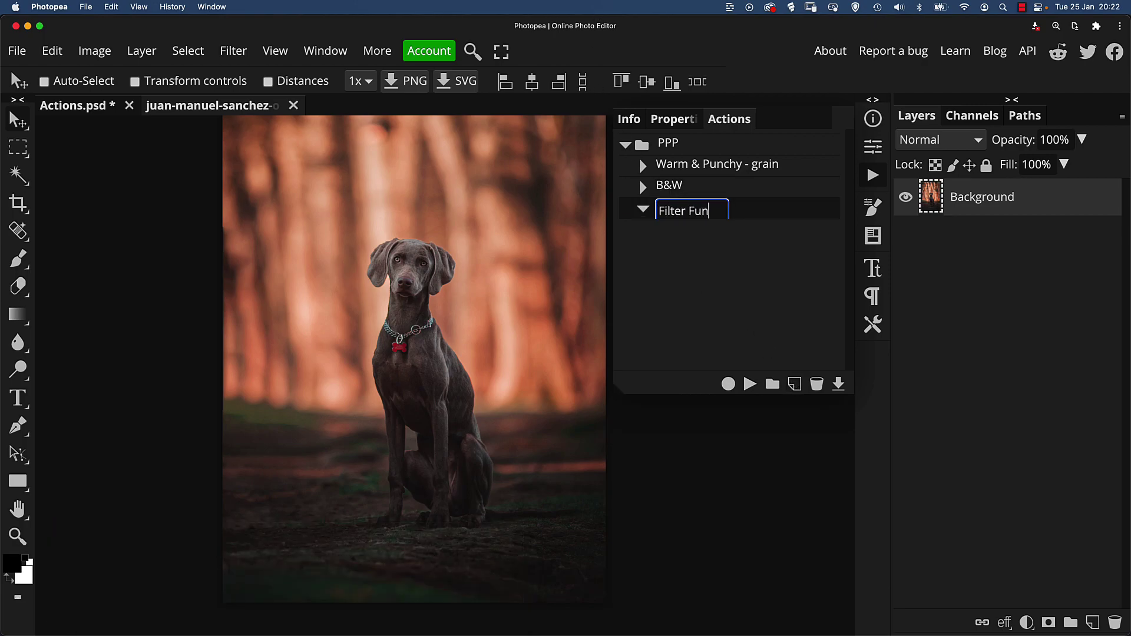
{"action": "key", "text": "Return"}
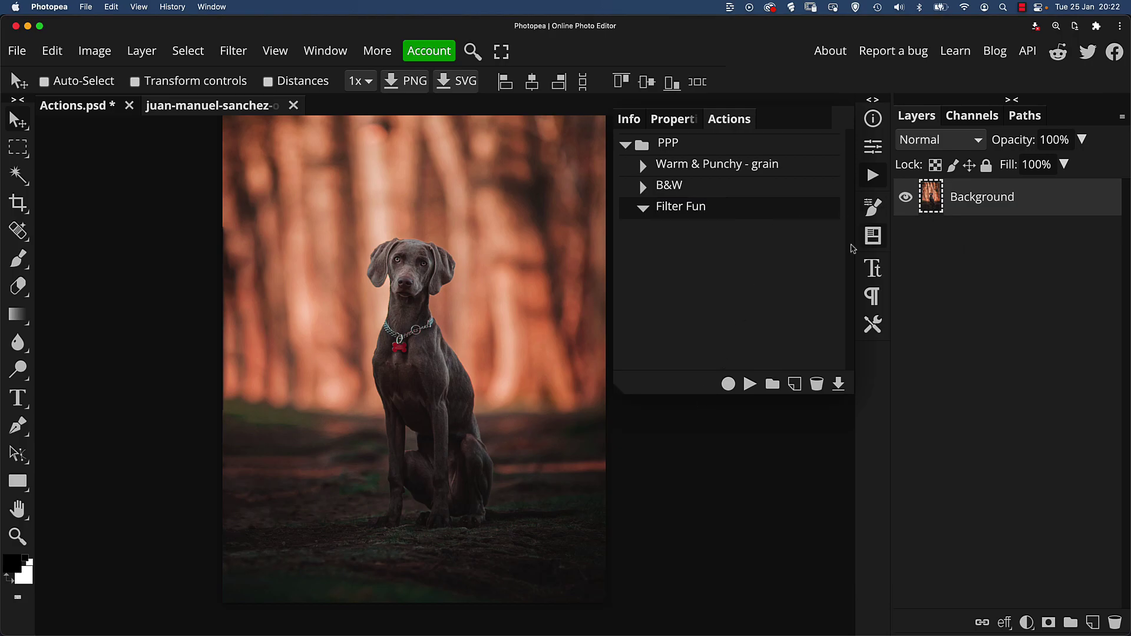
Start recording Filter Fun, copy Background to a new layer and apply the Glowing Edges filter from the Filter Gallery
{"action": "left_click", "coordinate": [729, 384]}
{"action": "key", "text": "super+j"}
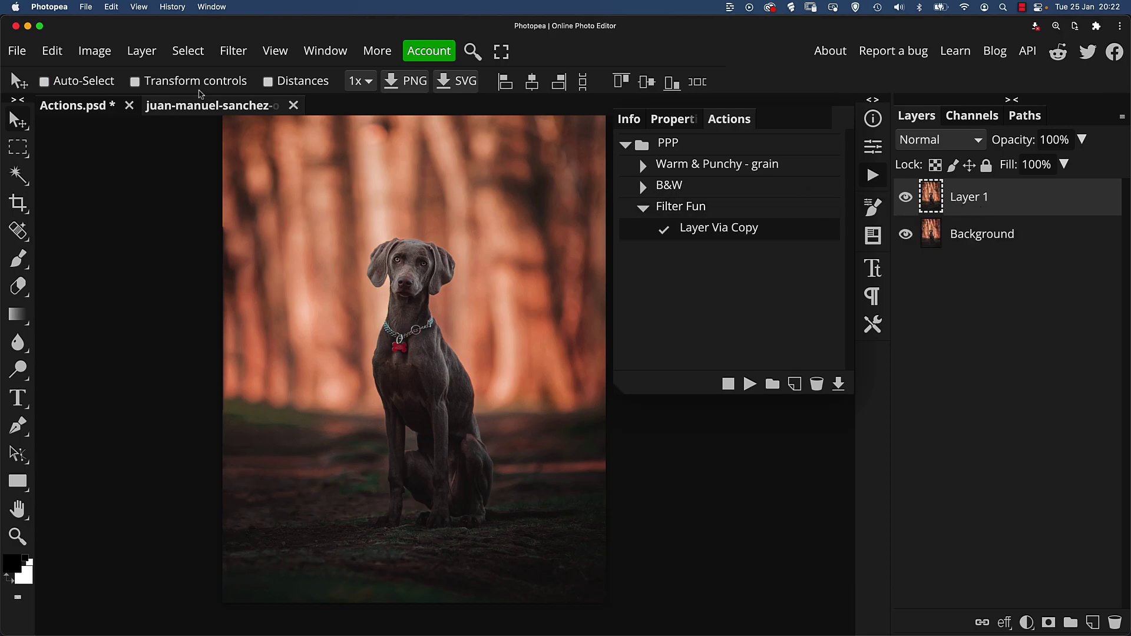
{"action": "left_click", "coordinate": [233, 51]}
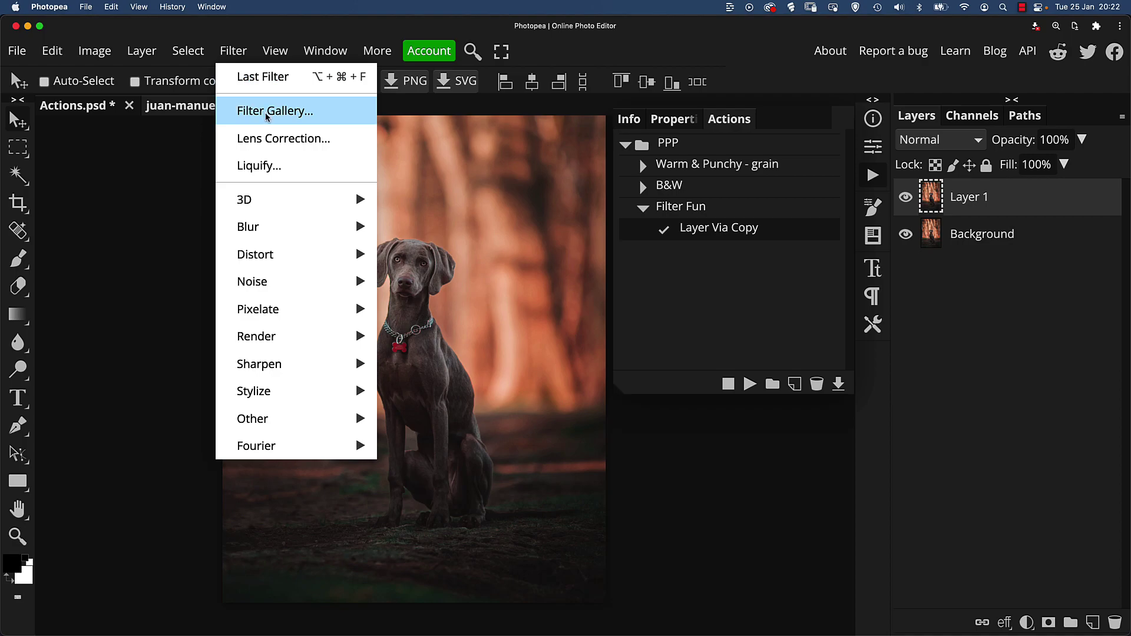
{"action": "left_click", "coordinate": [307, 121]}
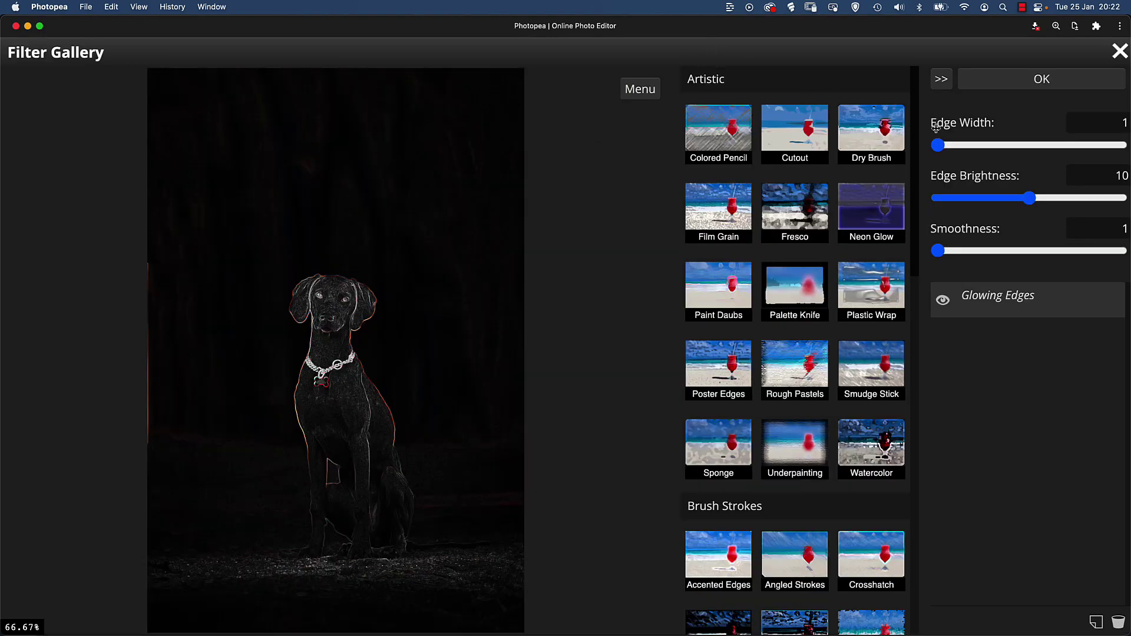
{"action": "scroll", "coordinate": [914, 366], "scroll_direction": "down", "scroll_amount": 5}
{"action": "scroll", "coordinate": [914, 366], "scroll_direction": "down", "scroll_amount": 5}
{"action": "scroll", "coordinate": [914, 365], "scroll_direction": "up", "scroll_amount": 10}
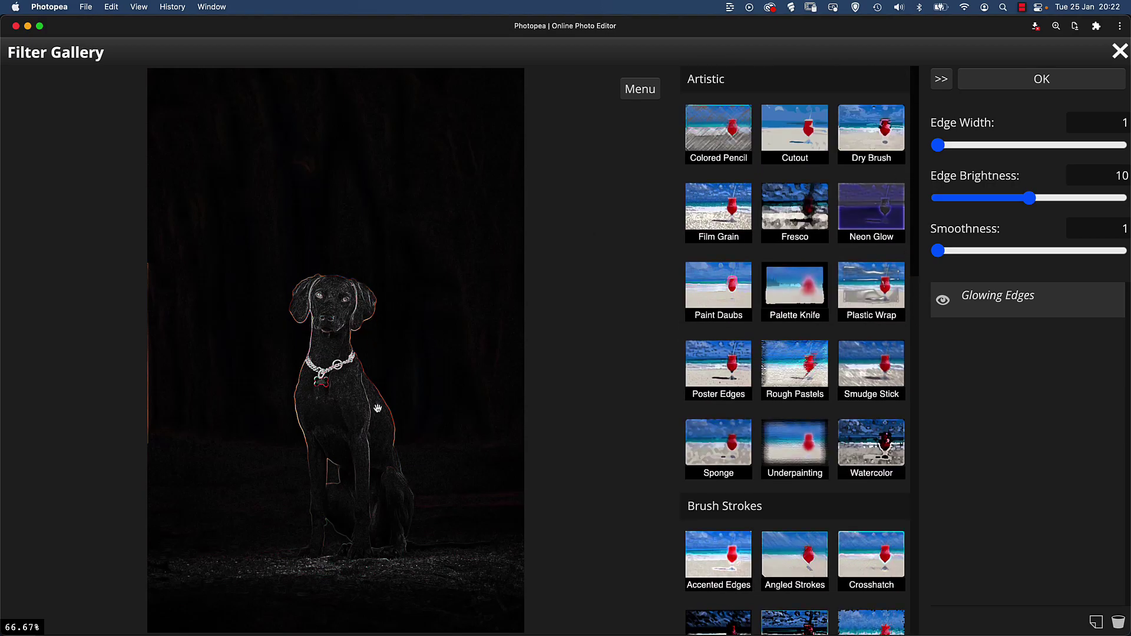
{"action": "left_click", "coordinate": [1025, 91]}
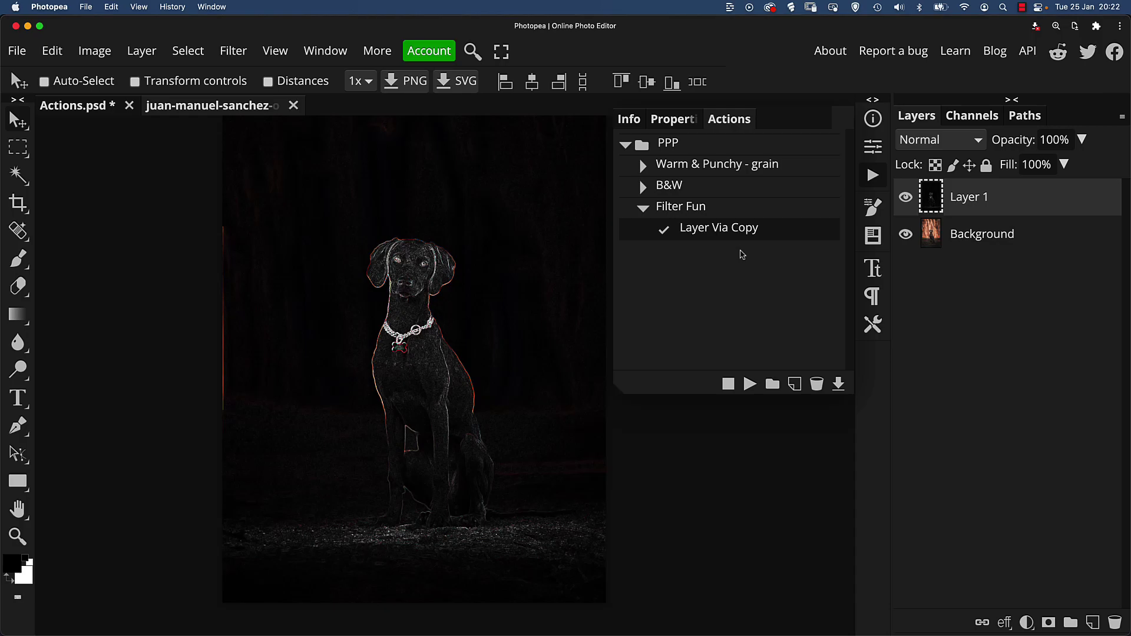
Stop recording and replay Filter Fun on the Background layer, deleting Layer 1 before and after the test
{"action": "left_click", "coordinate": [729, 383]}
{"action": "key", "text": "Delete"}
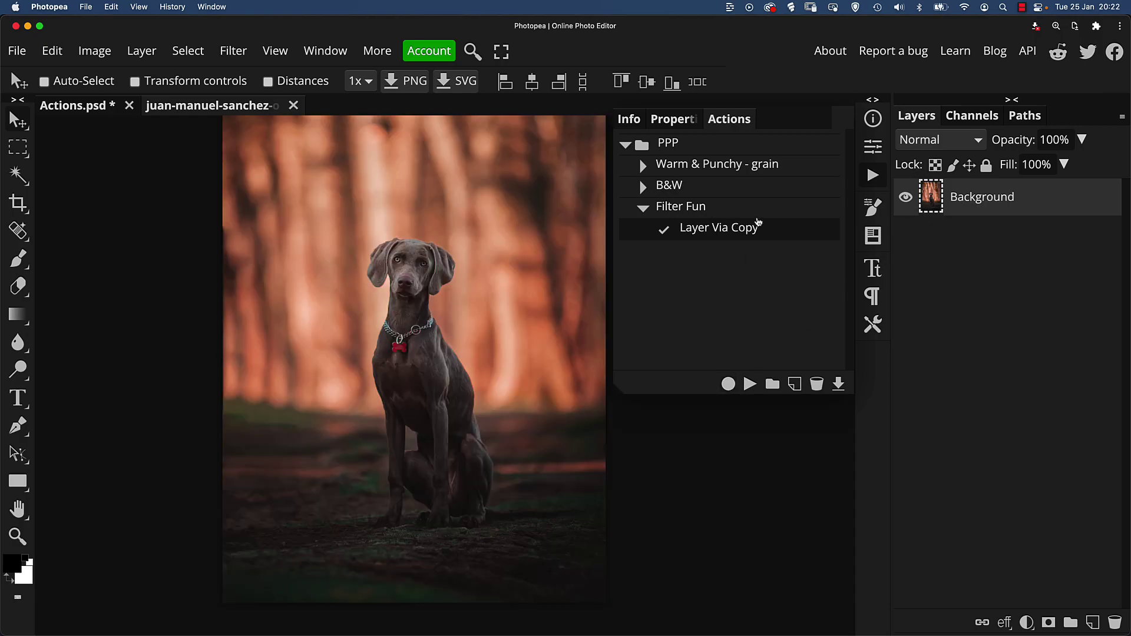
{"action": "left_click", "coordinate": [693, 212]}
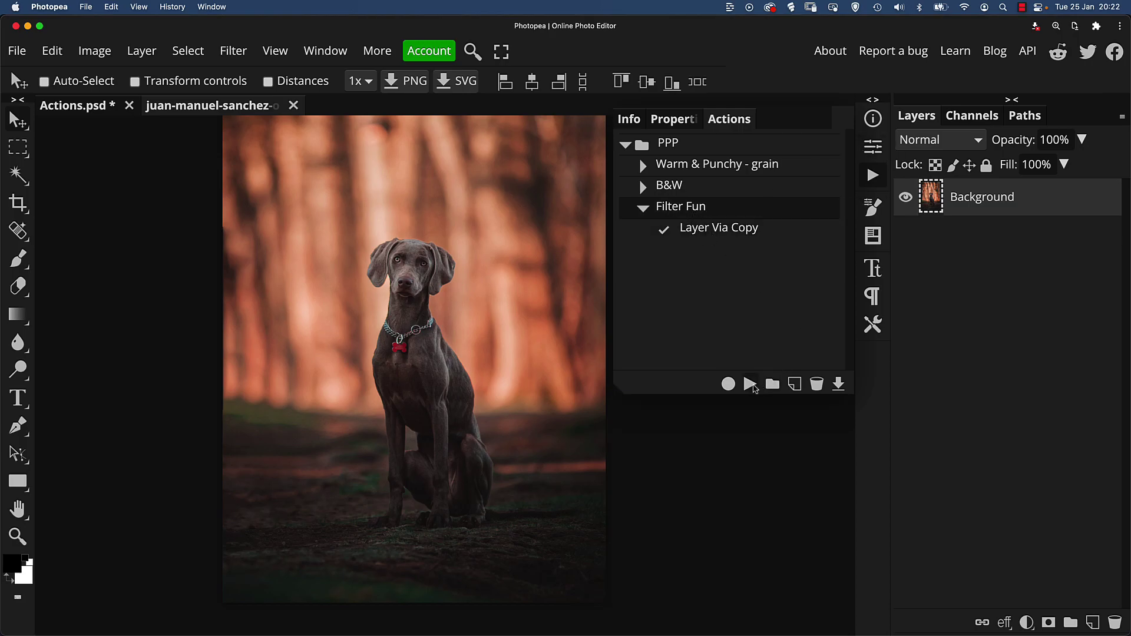
{"action": "left_click", "coordinate": [752, 386]}
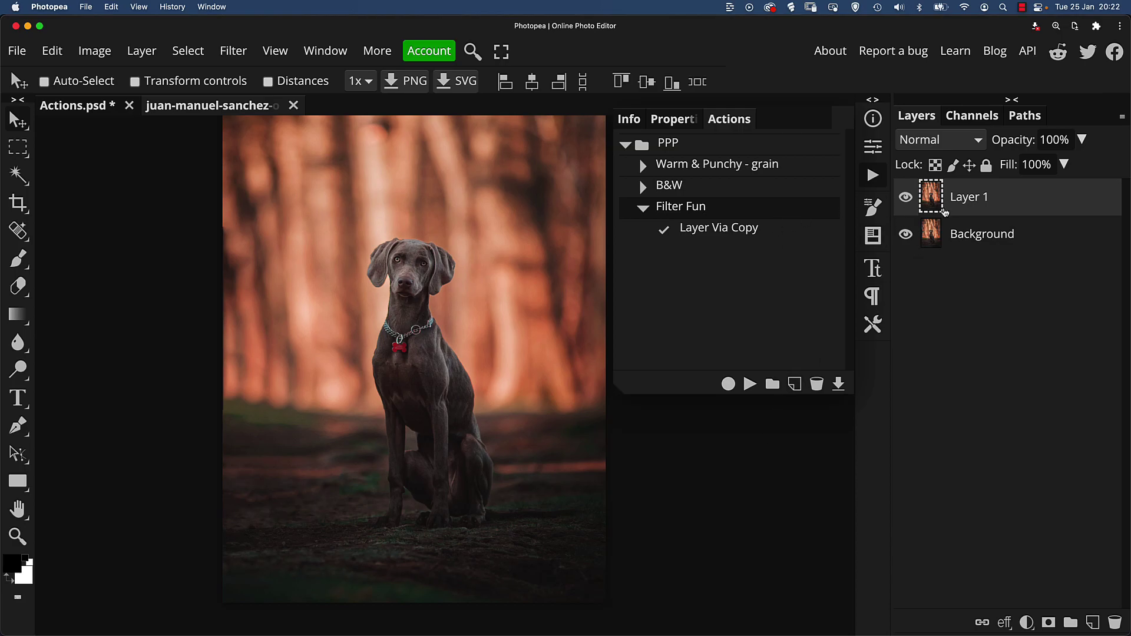
{"action": "key", "text": "Delete"}
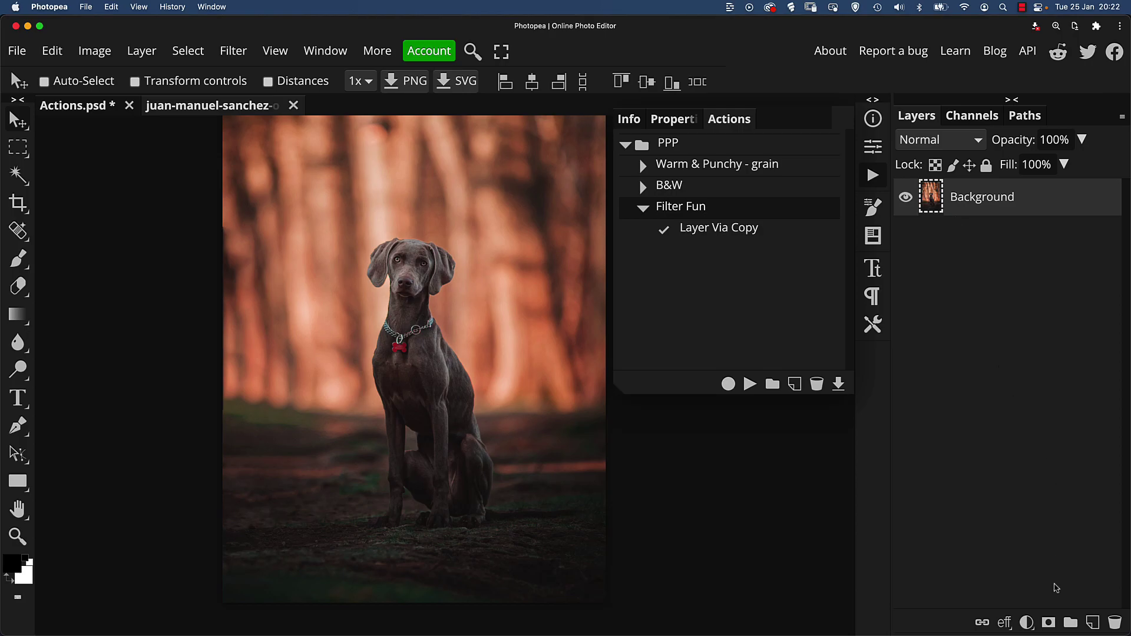
{"action": "left_click", "coordinate": [235, 55]}
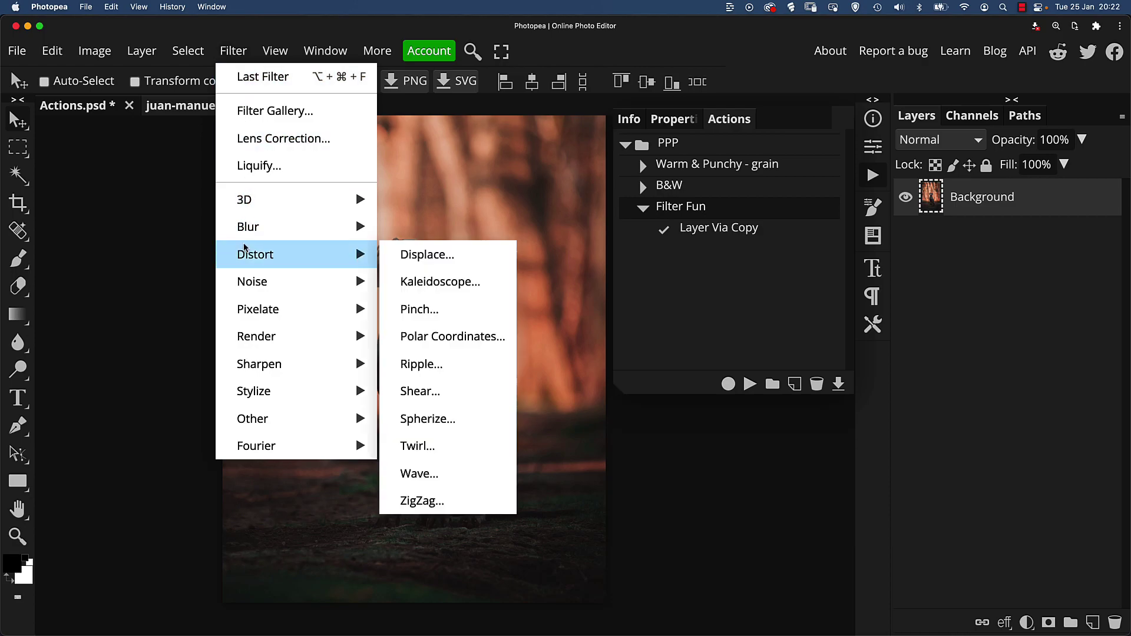
{"action": "left_click", "coordinate": [967, 287]}
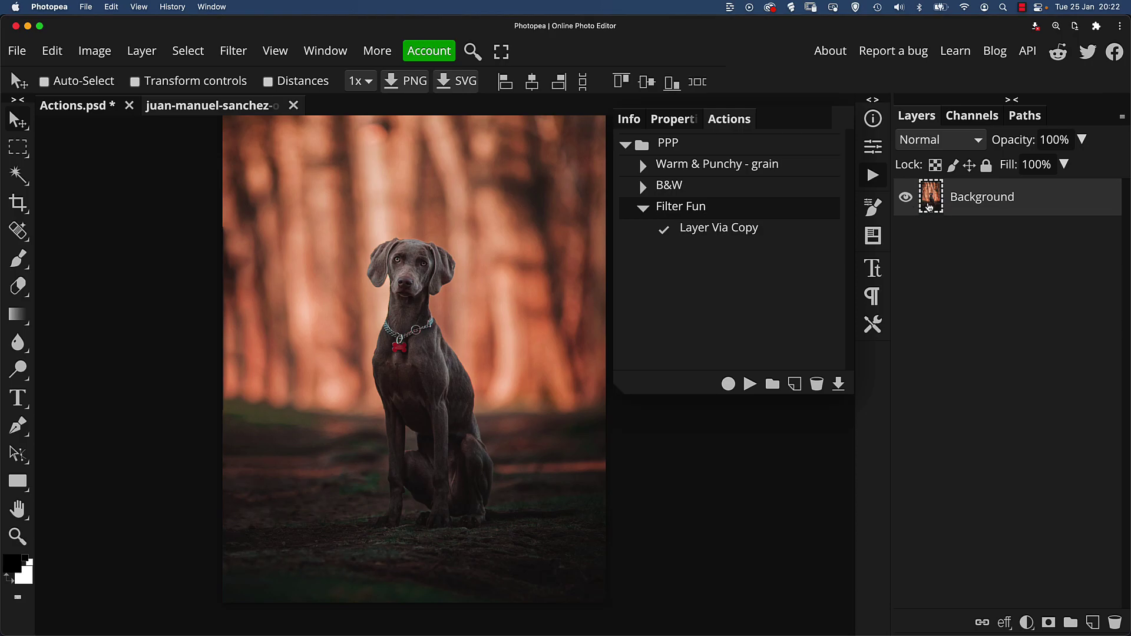
Play the Layer Via Copy step of Filter Fun, resume recording after it and apply a Gaussian Blur to Layer 1
{"action": "left_click", "coordinate": [744, 230]}
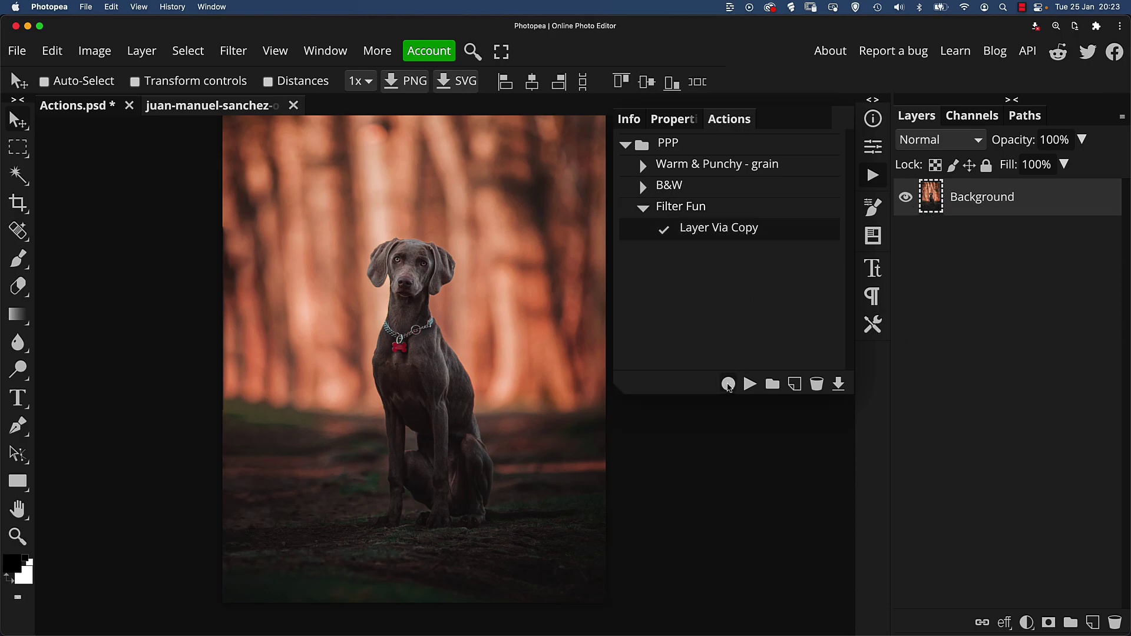
{"action": "left_click", "coordinate": [750, 384]}
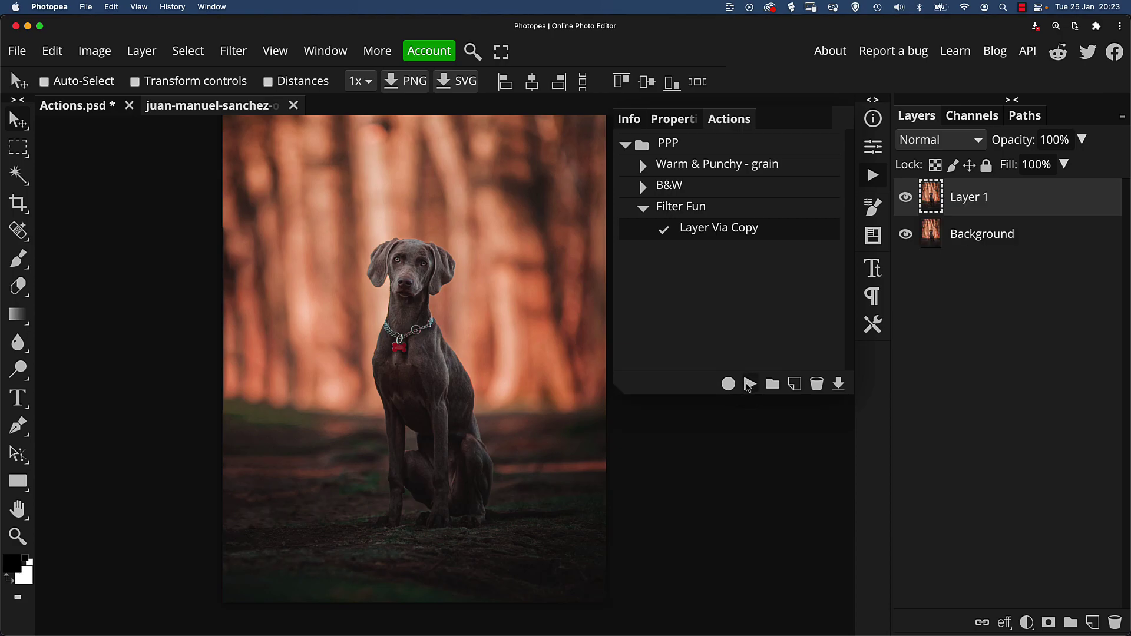
{"action": "left_click", "coordinate": [729, 387]}
{"action": "left_click", "coordinate": [233, 51]}
{"action": "mouse_move", "coordinate": [296, 231]}
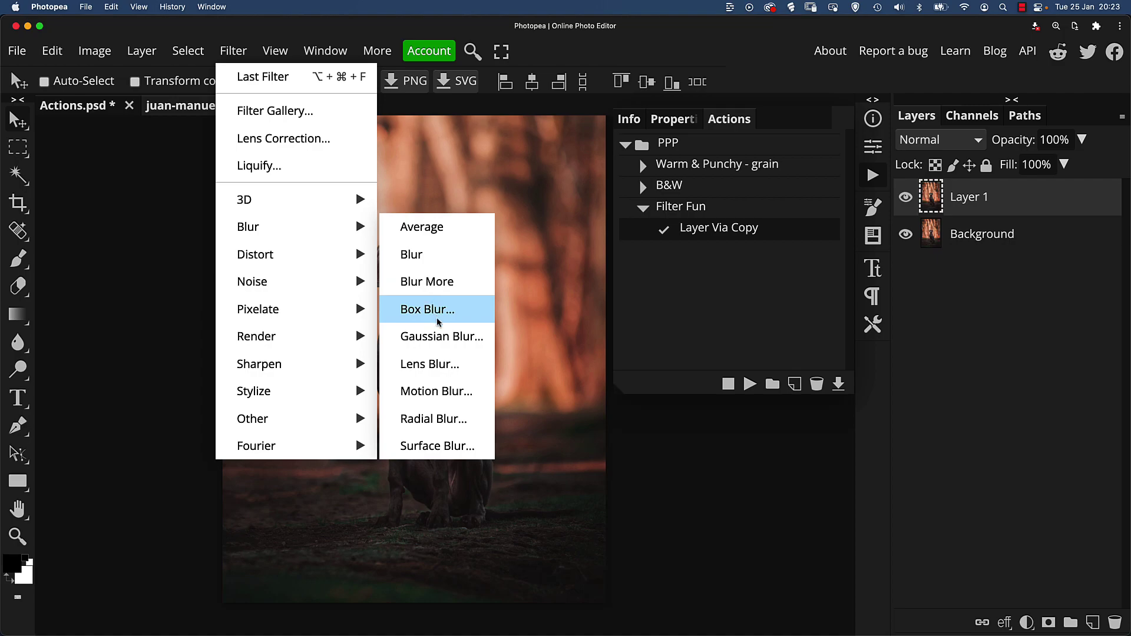
{"action": "left_click", "coordinate": [441, 337]}
{"action": "left_click_drag", "start_coordinate": [208, 245], "coordinate": [225, 246]}
{"action": "left_click", "coordinate": [480, 229]}
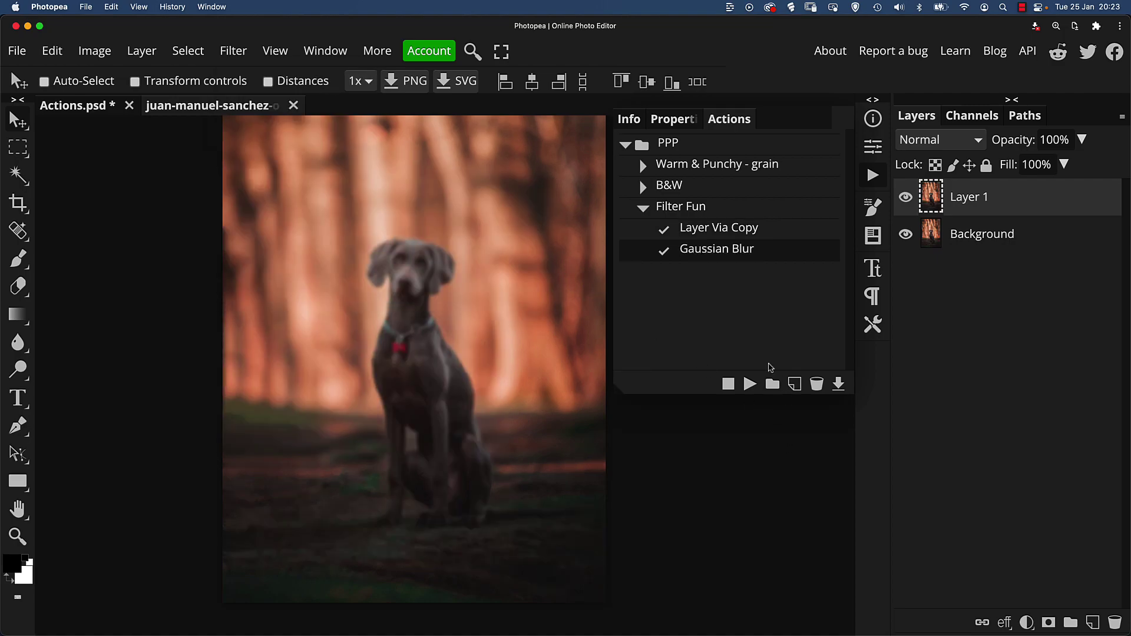
Stop recording, undo the blur and layer copy, and test Filter Fun from its beginning before undoing the test result
{"action": "left_click", "coordinate": [728, 386]}
{"action": "key", "text": "super+z"}
{"action": "key", "text": "super+z"}
{"action": "left_click", "coordinate": [701, 211]}
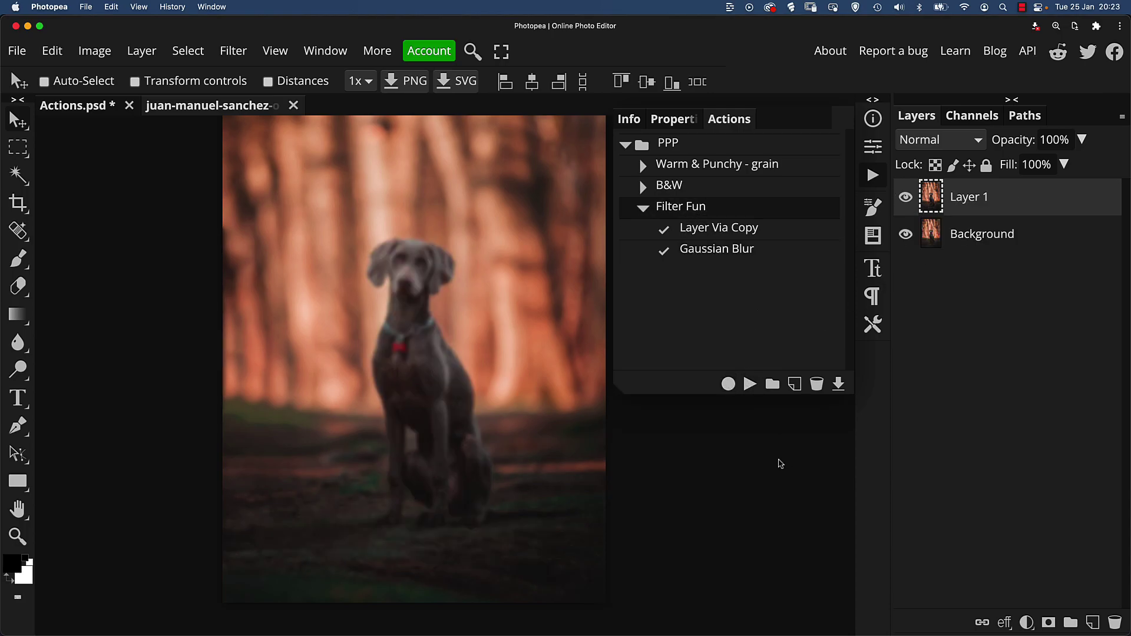
{"action": "key", "text": "super+z"}
{"action": "key", "text": "super+z"}
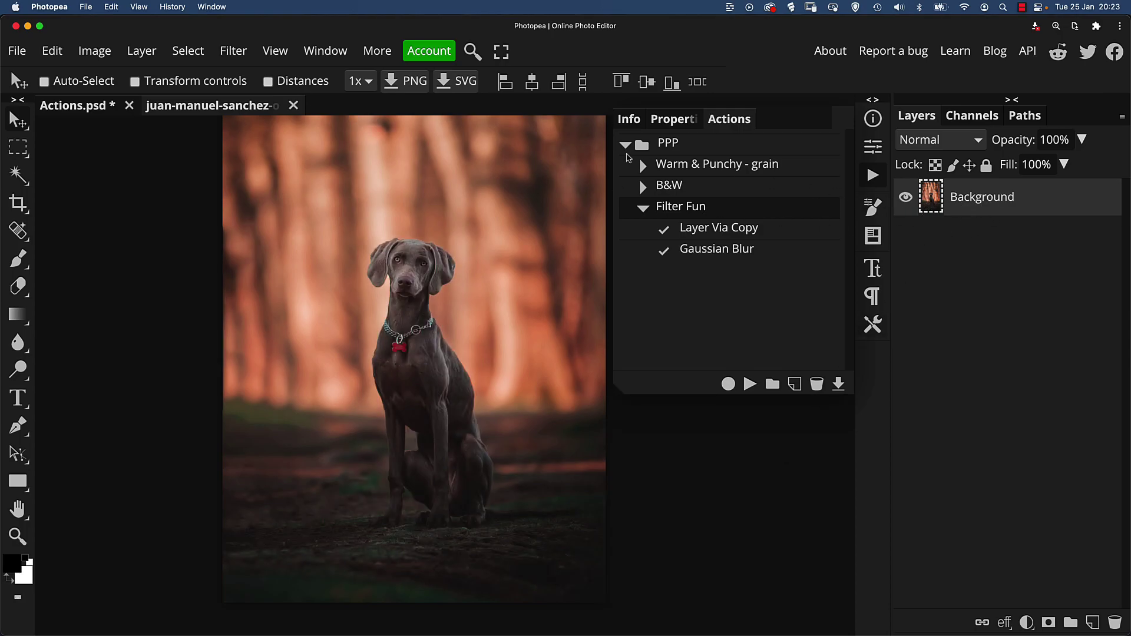
{"action": "left_click", "coordinate": [234, 53]}
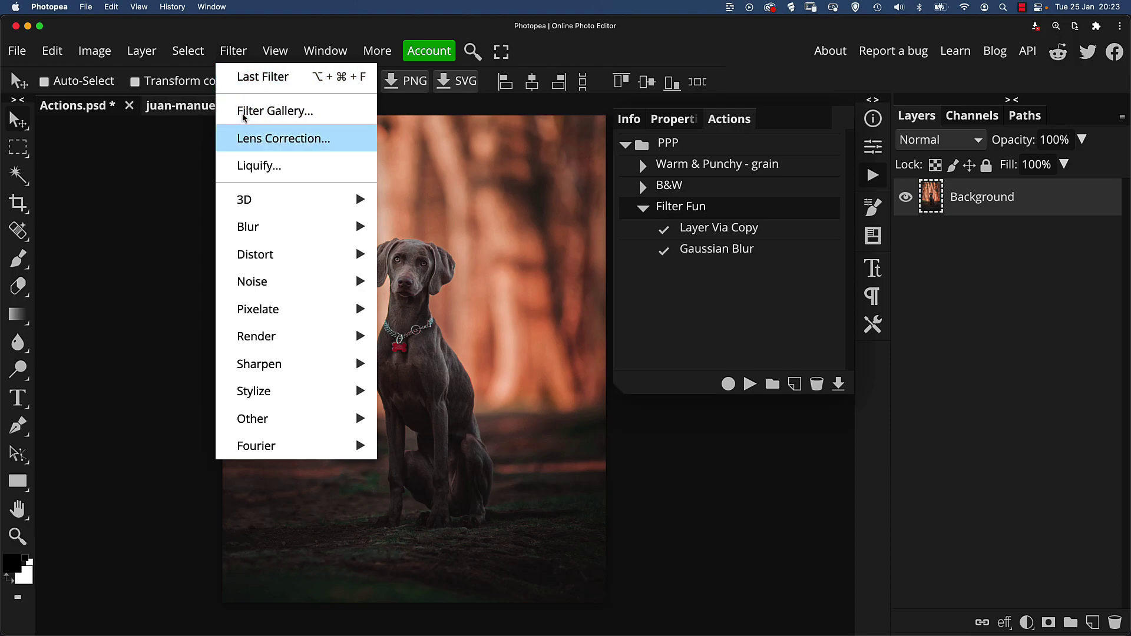
{"action": "mouse_move", "coordinate": [264, 303]}
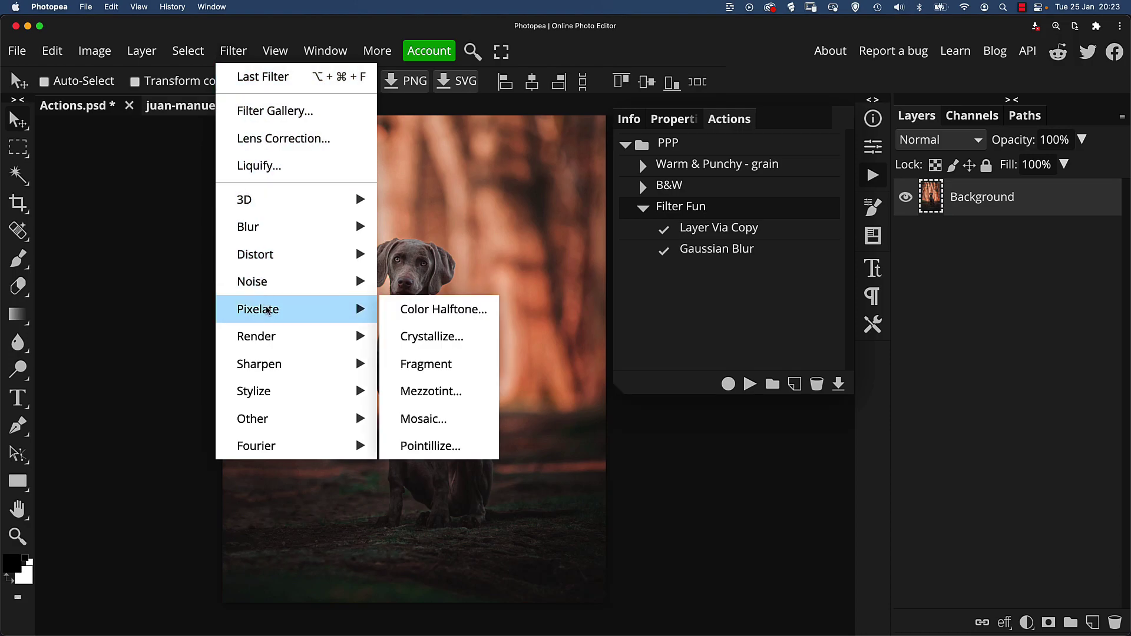
{"action": "mouse_move", "coordinate": [340, 255]}
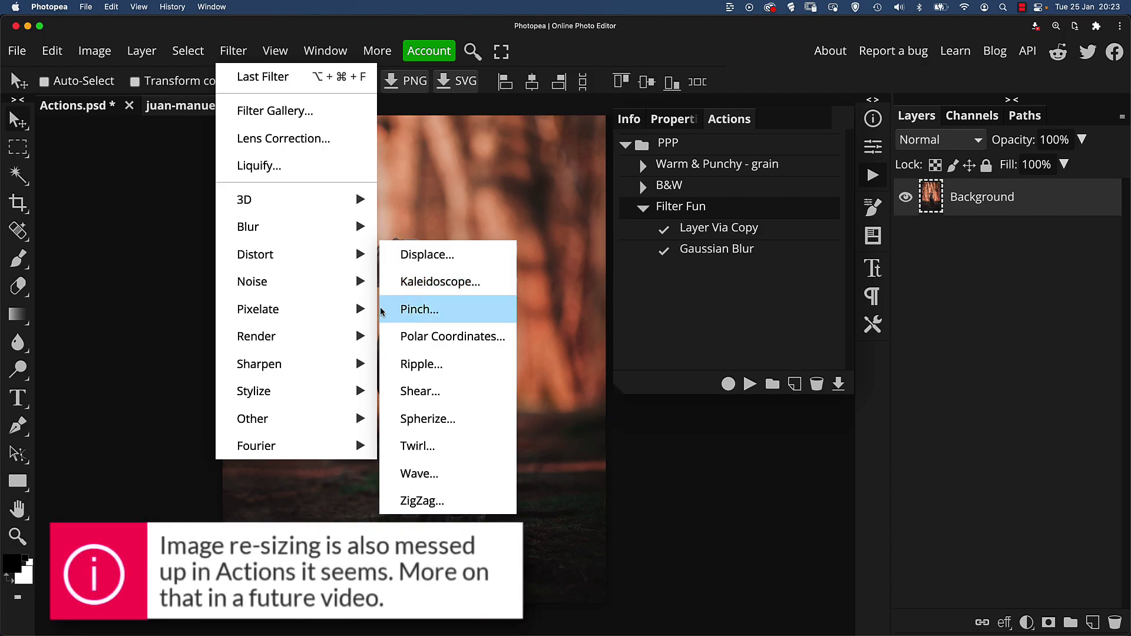
{"action": "mouse_move", "coordinate": [323, 315]}
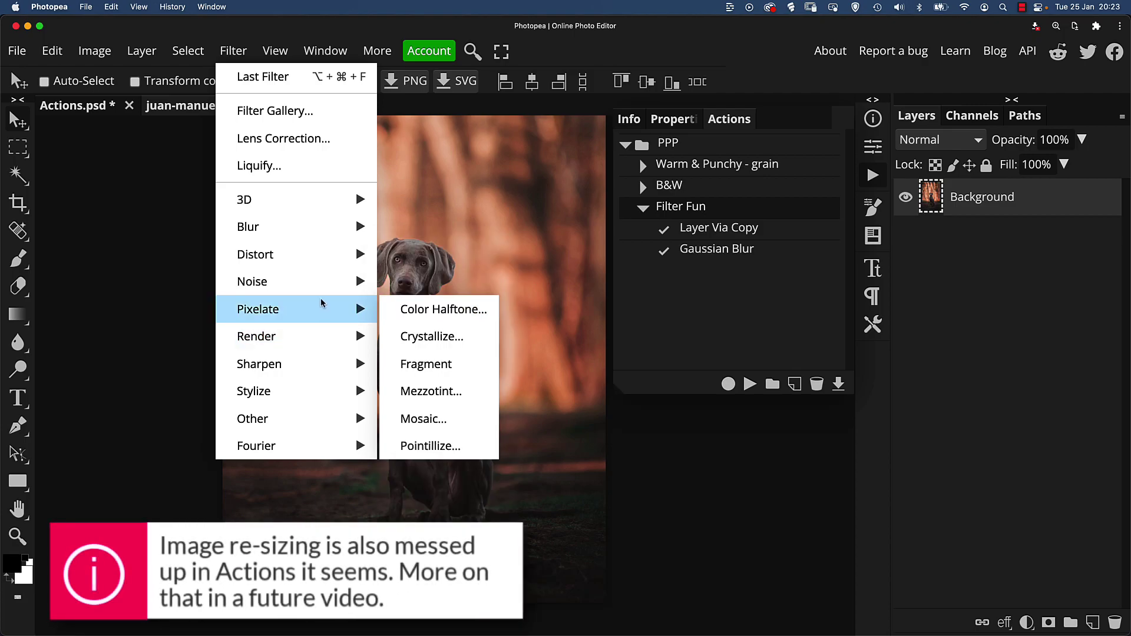
{"action": "mouse_move", "coordinate": [323, 337]}
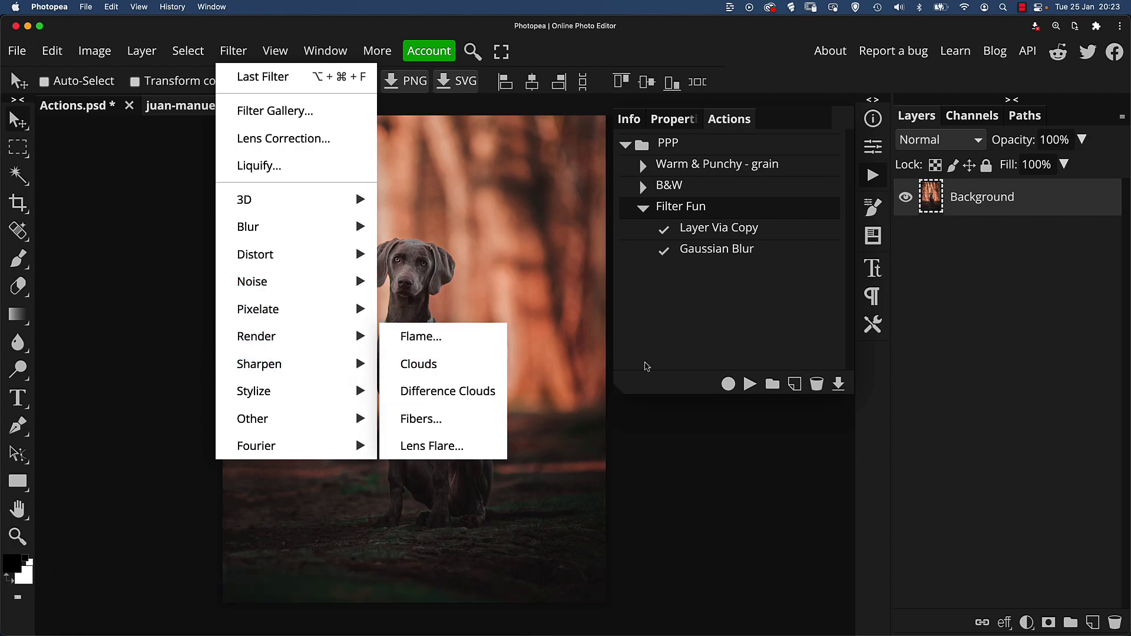
{"action": "left_click", "coordinate": [763, 316]}
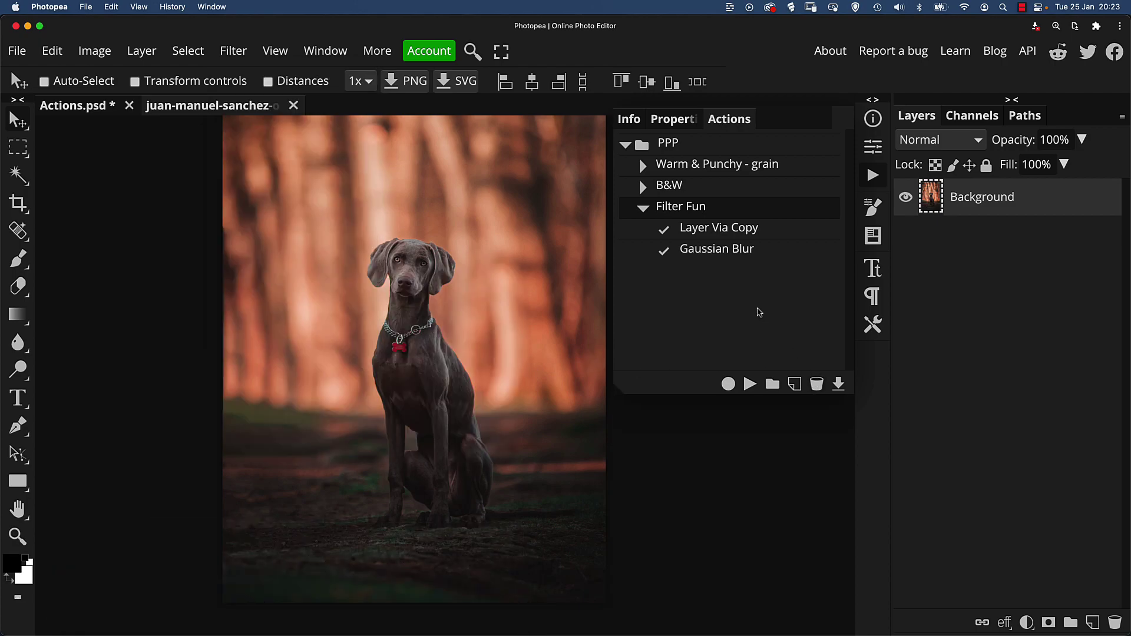